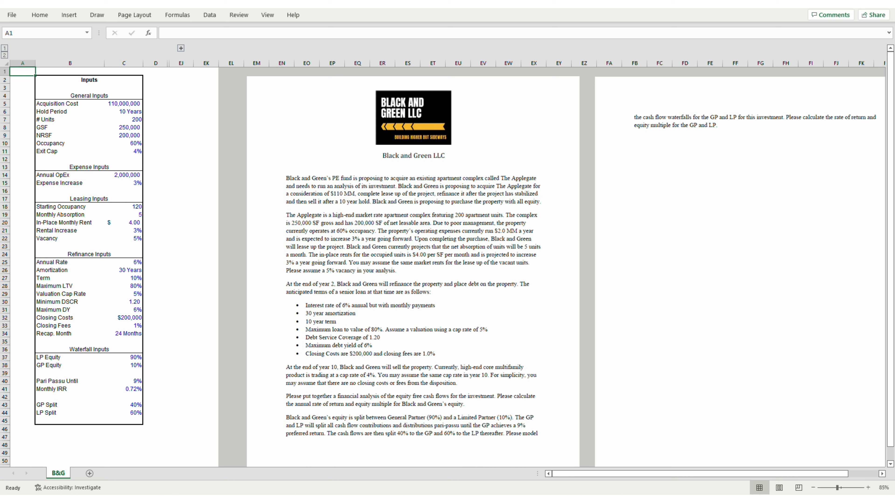
Step: Show the full ribbon and unhide all hidden columns across the B&G sheet
{"action": "key", "text": "ctrl+F1"}
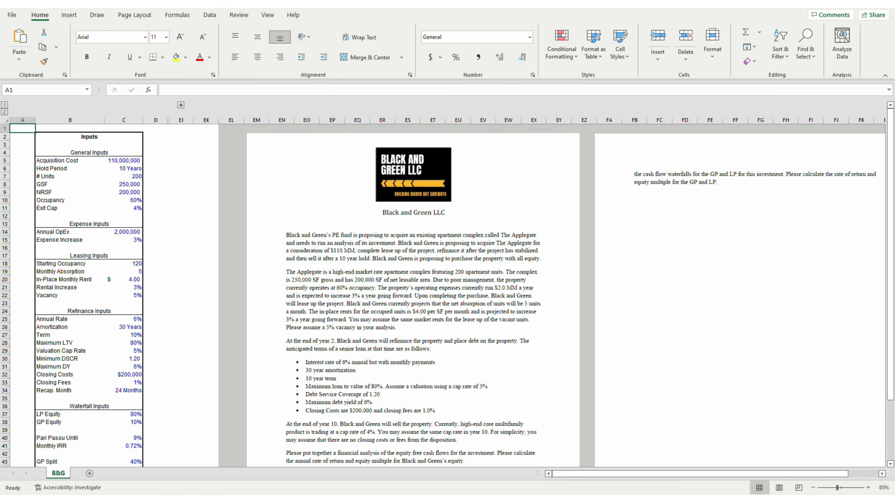
{"action": "key", "text": "ctrl+a"}
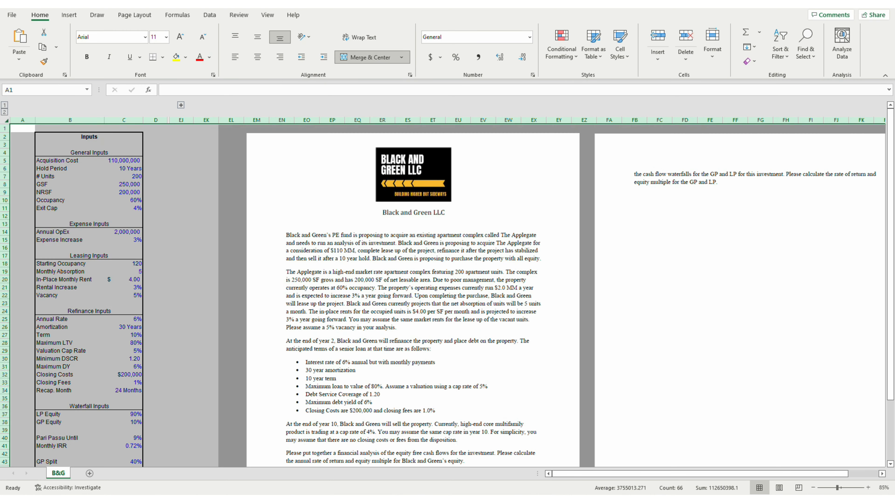
{"action": "key", "text": "alt"}
{"action": "key", "text": "h"}
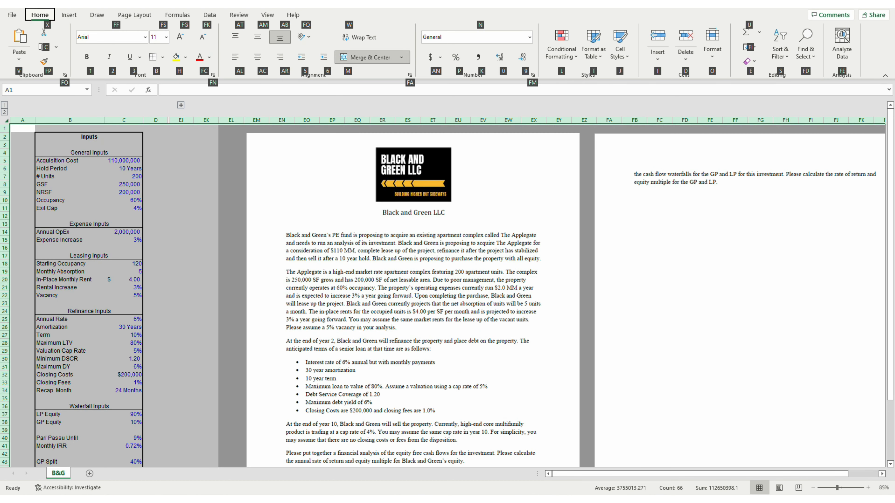
{"action": "key", "text": "o"}
{"action": "key", "text": "u"}
{"action": "key", "text": "l"}
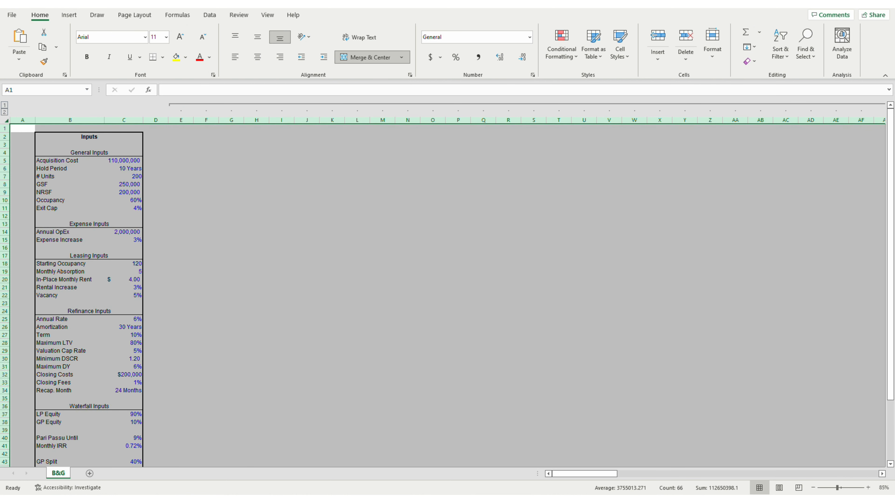
Step: Start a timeline in row 3 with the label "Month" in E3, 0 in F3 and 1 in G3
{"action": "key", "text": "Down"}
{"action": "key", "text": "Right"}
{"action": "key", "text": "Right"}
{"action": "key", "text": "Right"}
{"action": "key", "text": "Down"}
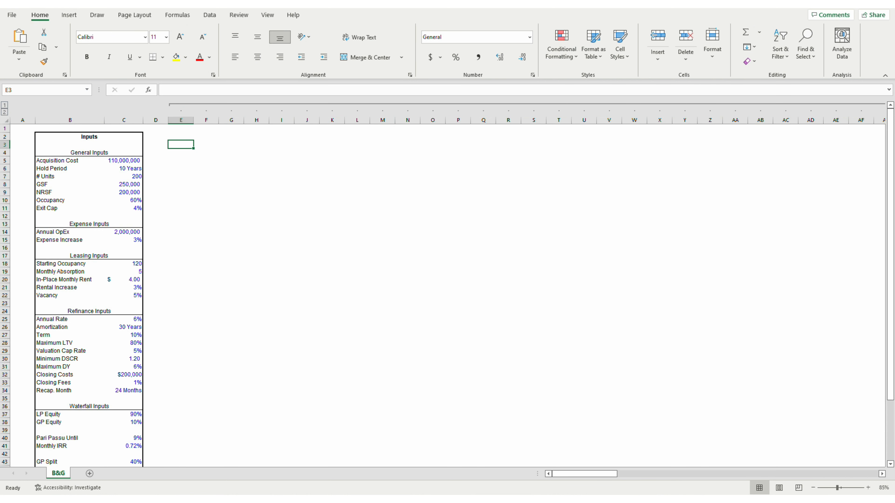
{"action": "type", "text": "Month"}
{"action": "key", "text": "Right"}
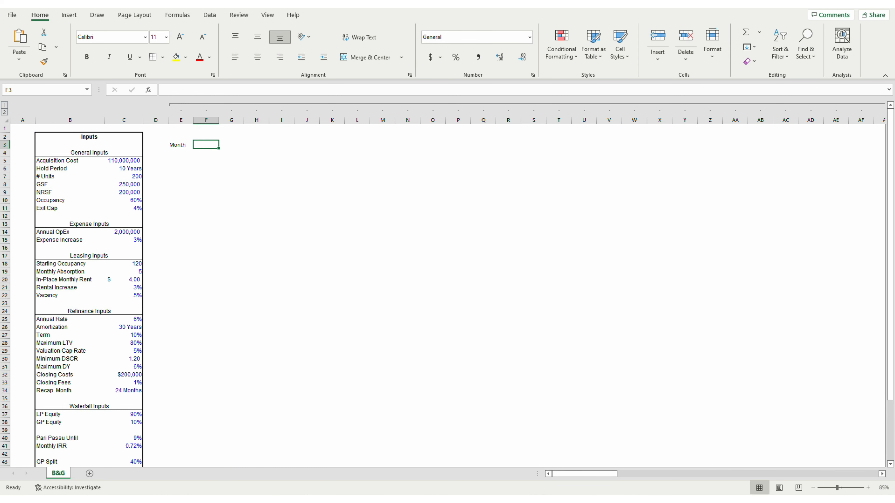
{"action": "type", "text": "0"}
{"action": "key", "text": "Right"}
{"action": "type", "text": "1"}
{"action": "key", "text": "ctrl+Return"}
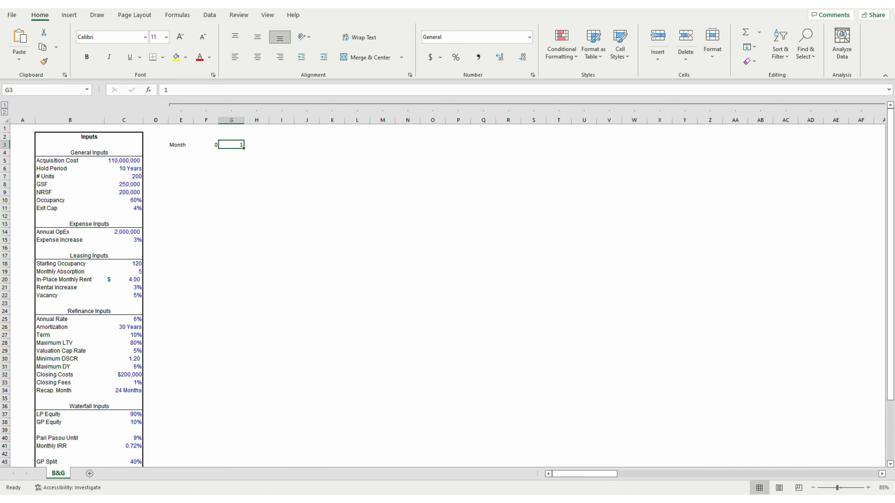
Step: Fill row 3 from G3 onward with a linear series, step value 1 and stop value 132
{"action": "key", "text": "ctrl+shift+Right"}
{"action": "key", "text": "alt"}
{"action": "key", "text": "h"}
{"action": "key", "text": "f"}
{"action": "key", "text": "i"}
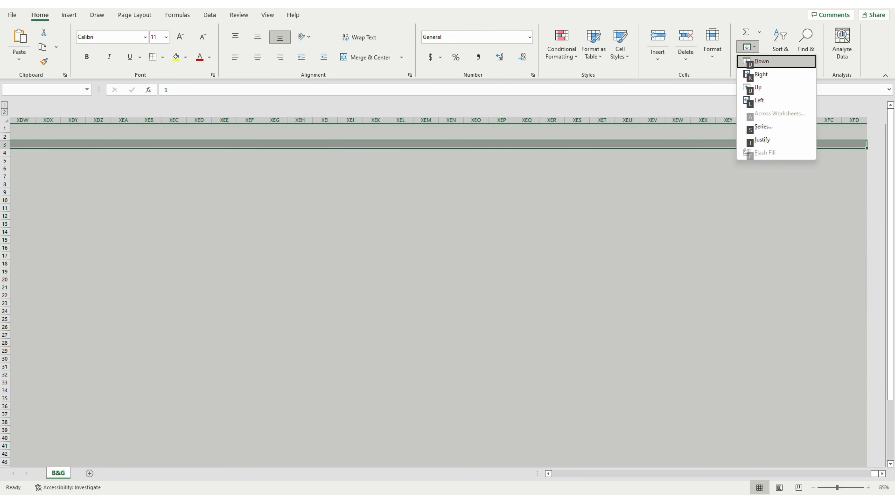
{"action": "key", "text": "Down"}
{"action": "key", "text": "Down"}
{"action": "key", "text": "Down"}
{"action": "key", "text": "Down"}
{"action": "key", "text": "Down"}
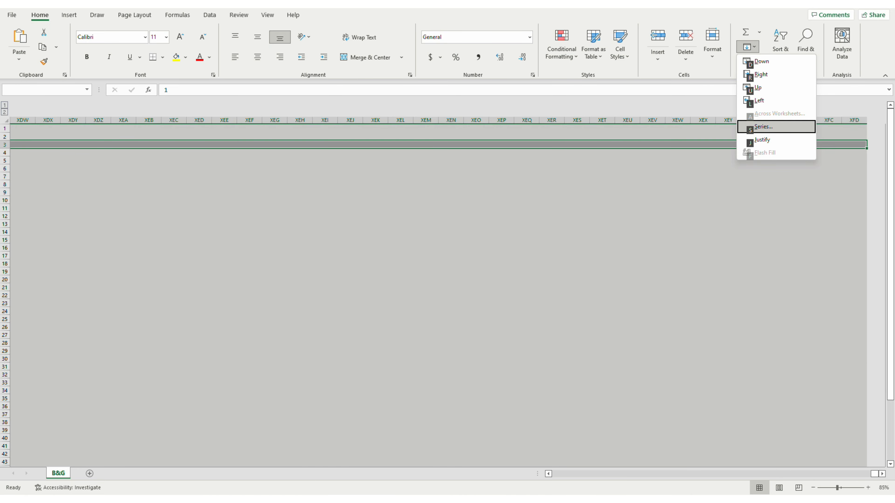
{"action": "key", "text": "Return"}
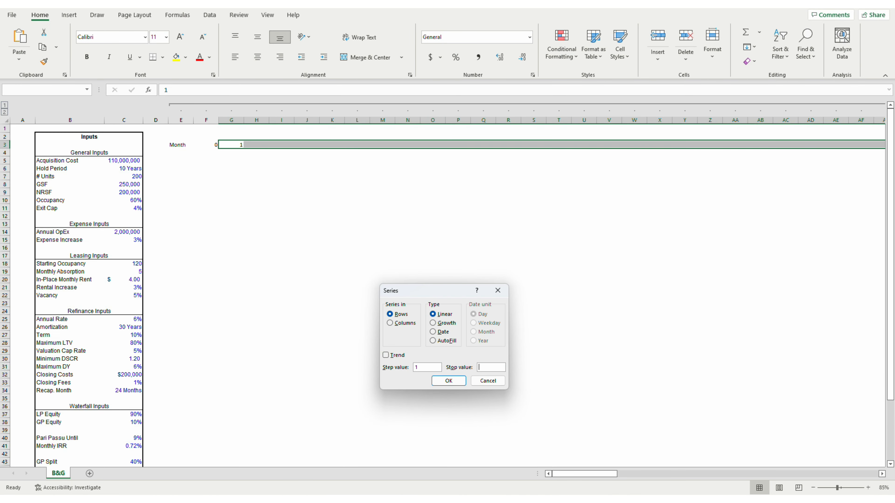
{"action": "type", "text": "132"}
{"action": "key", "text": "Return"}
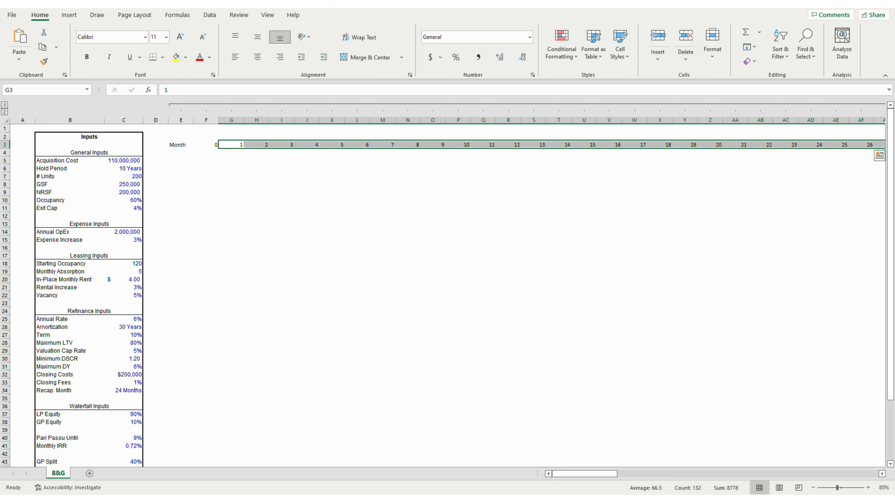
Step: Enter an "x" end marker in column EI just past month 132 and copy it down the column from row 2
{"action": "key", "text": "Right"}
{"action": "key", "text": "ctrl+Right"}
{"action": "key", "text": "Right"}
{"action": "type", "text": "x"}
{"action": "key", "text": "Return"}
{"action": "key", "text": "Up"}
{"action": "key", "text": "ctrl+c"}
{"action": "key", "text": "Up"}
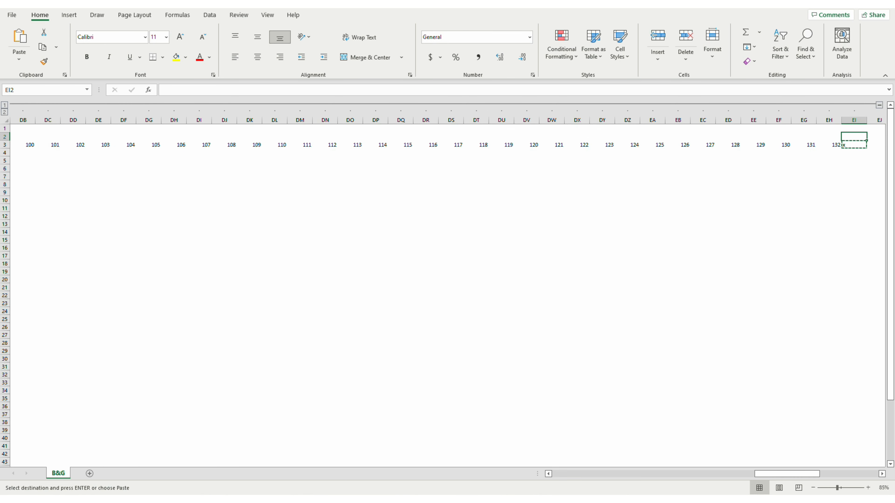
{"action": "key", "text": "Down"}
{"action": "key", "text": "shift+Down"}
{"action": "key", "text": "shift+Down"}
{"action": "key", "text": "shift+Down"}
{"action": "key", "text": "shift+Down"}
{"action": "key", "text": "shift+Down"}
{"action": "key", "text": "shift+Down"}
{"action": "key", "text": "shift+Down"}
{"action": "key", "text": "shift+Down"}
{"action": "key", "text": "shift+Down"}
{"action": "key", "text": "shift+Down"}
{"action": "key", "text": "shift+Down"}
{"action": "key", "text": "shift+Down"}
{"action": "key", "text": "shift+Down"}
{"action": "key", "text": "shift+Down"}
{"action": "key", "text": "shift+Down"}
{"action": "key", "text": "shift+Down"}
{"action": "key", "text": "shift+Down"}
{"action": "key", "text": "shift+Down"}
{"action": "key", "text": "shift+Down"}
{"action": "key", "text": "shift+Down"}
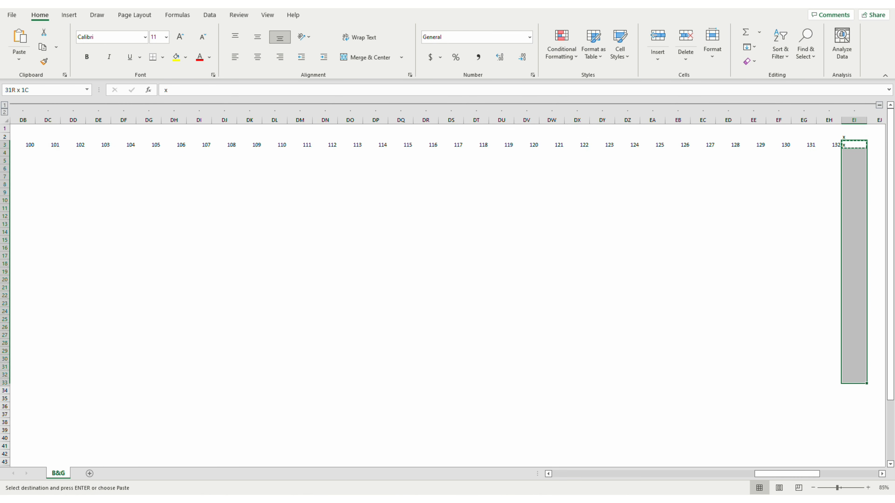
{"action": "key", "text": "ctrl+shift+Down"}
{"action": "key", "text": "Return"}
{"action": "key", "text": "Up"}
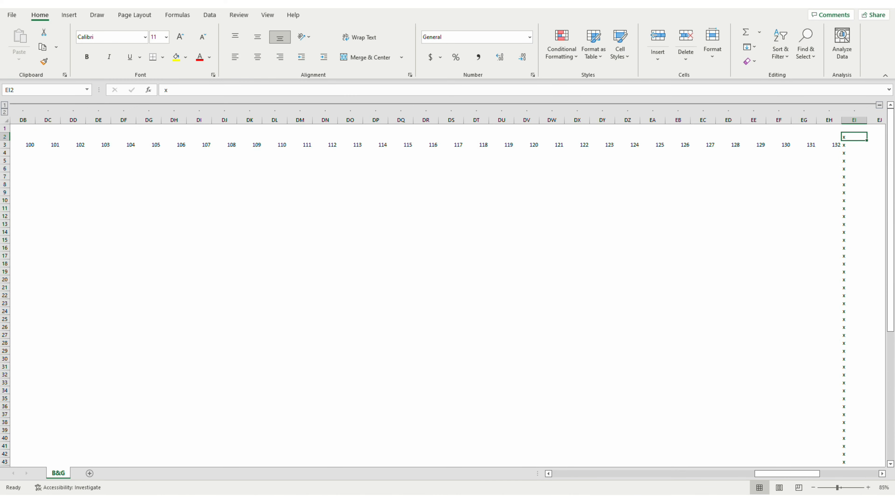
Step: Label E2 "Year" and enter 0 as the first year in F2
{"action": "key", "text": "ctrl+Left"}
{"action": "key", "text": "Right"}
{"action": "key", "text": "Right"}
{"action": "type", "text": "Year"}
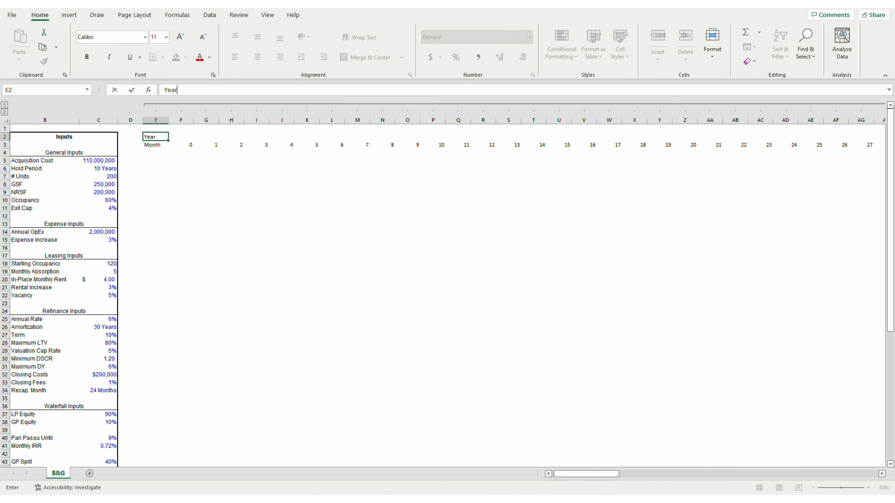
{"action": "key", "text": "Tab"}
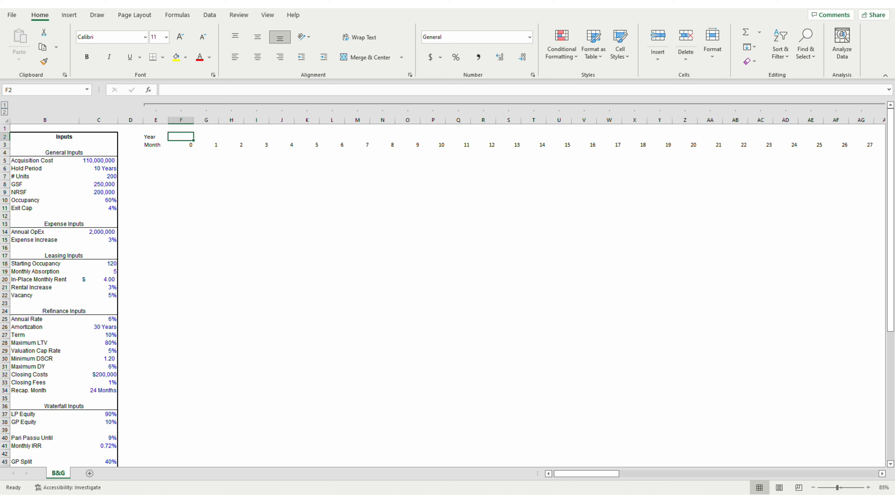
{"action": "type", "text": "0"}
{"action": "key", "text": "Tab"}
Step: Calculate the year for month 1 in G2 with =ROUNDUP(G3/12,0)
{"action": "type", "text": "=roundu"}
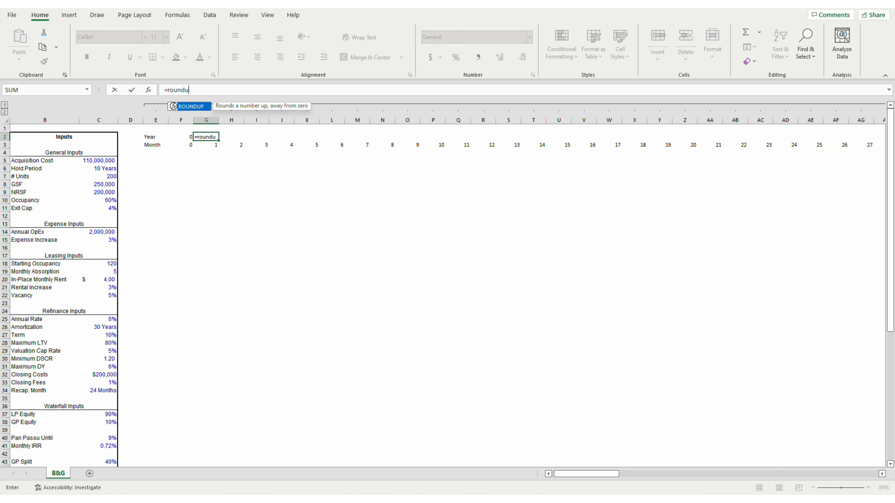
{"action": "key", "text": "Tab"}
{"action": "key", "text": "Down"}
{"action": "type", "text": "/12,0)"}
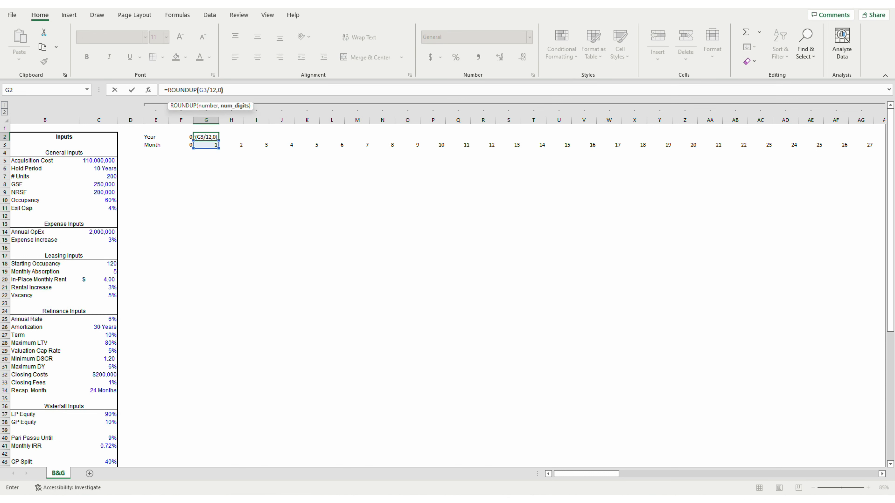
{"action": "key", "text": "Return"}
Step: Copy the year formula from G2 across row 2 through month 132, stopping before the x marker
{"action": "key", "text": "Up"}
{"action": "key", "text": "Right"}
{"action": "key", "text": "Right"}
{"action": "key", "text": "ctrl+c"}
{"action": "key", "text": "ctrl+shift+Right"}
{"action": "key", "text": "shift+Left"}
{"action": "key", "text": "ctrl+v"}
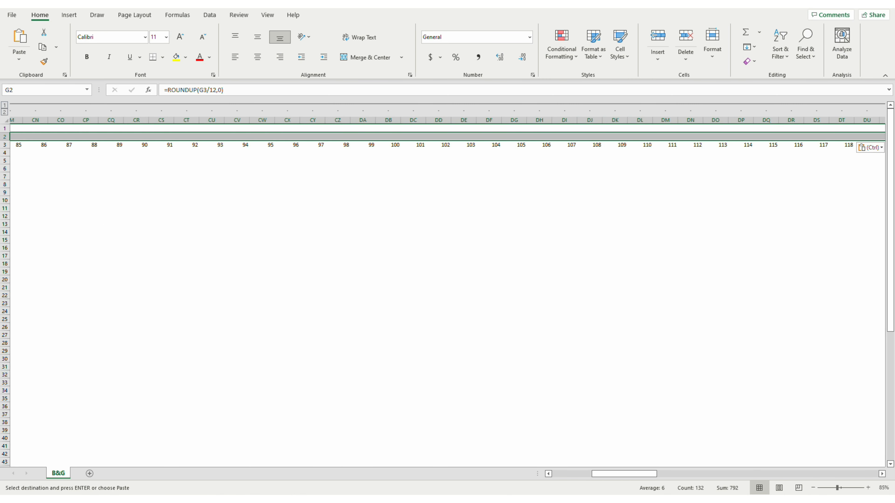
{"action": "key", "text": "Escape"}
{"action": "key", "text": "ctrl+BackSpace"}
Step: Label E4 "Occupancy" and autofit the width of column E to the label
{"action": "key", "text": "Down"}
{"action": "key", "text": "Left"}
{"action": "key", "text": "Left"}
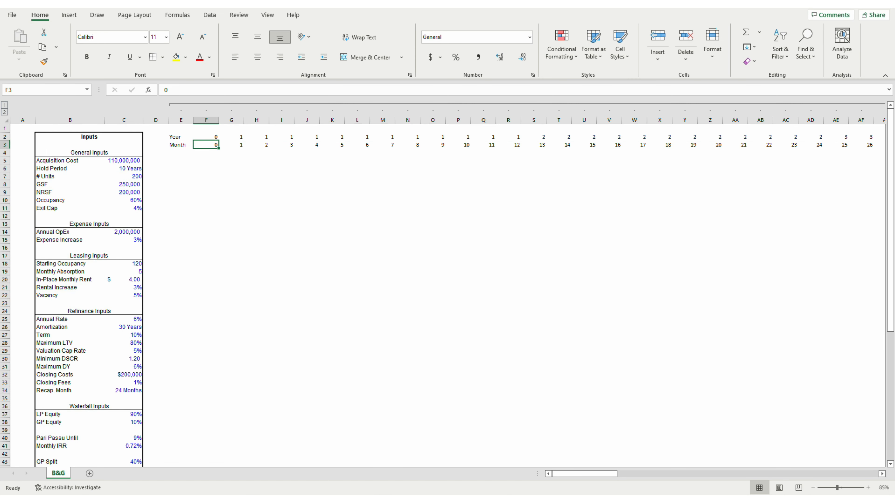
{"action": "key", "text": "Down"}
{"action": "type", "text": "Occupancy"}
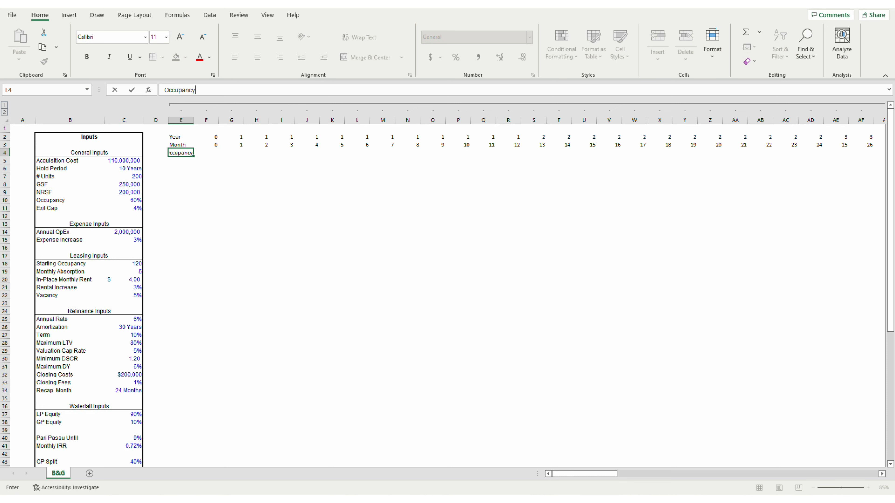
{"action": "key", "text": "Tab"}
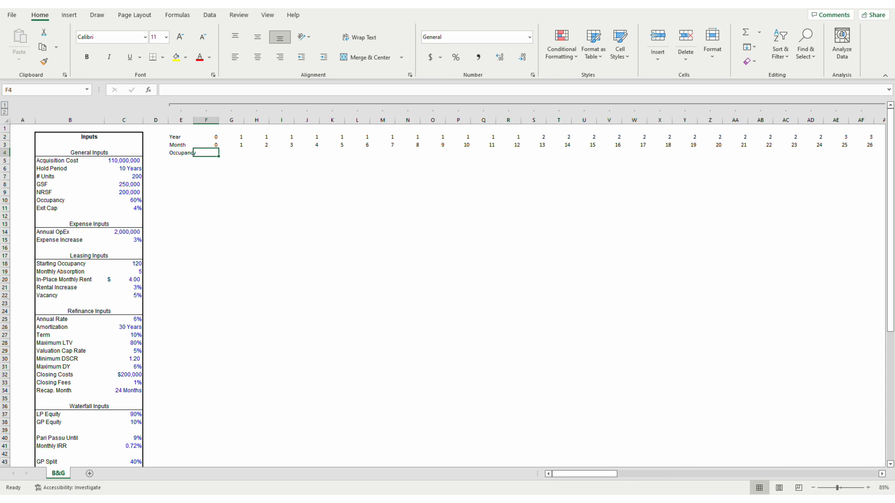
{"action": "key", "text": "Left"}
{"action": "key", "text": "alt+h"}
{"action": "key", "text": "o"}
{"action": "key", "text": "i"}
Step: Begin the occupancy formula in F4 with MIN and an absolute reference to Starting Occupancy, $C$18
{"action": "key", "text": "Right"}
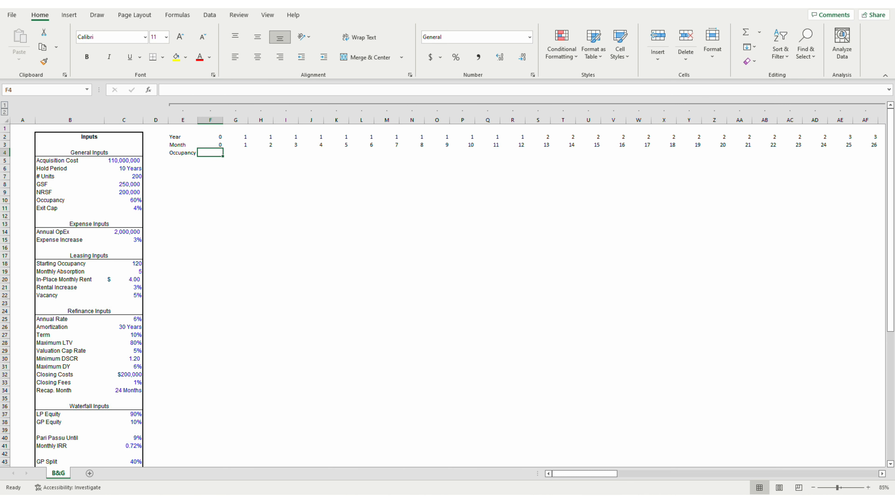
{"action": "type", "text": "=MIN("}
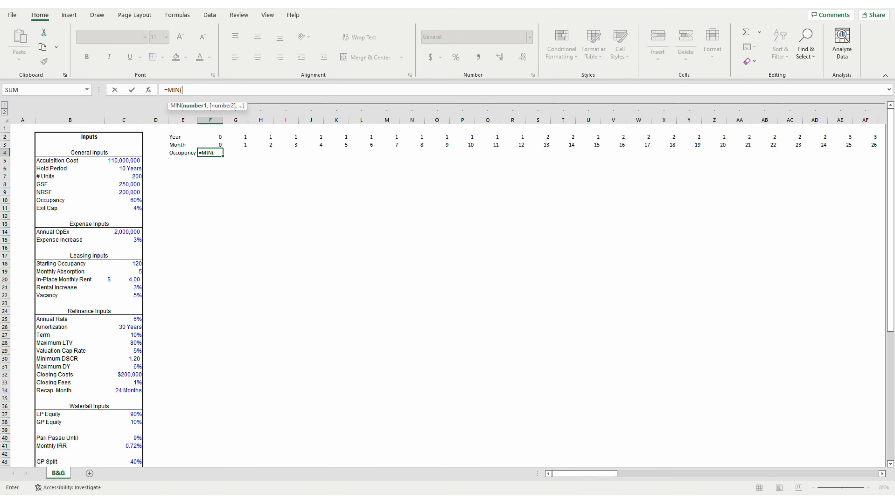
{"action": "key", "text": "Left"}
{"action": "key", "text": "Left"}
{"action": "key", "text": "Left"}
{"action": "key", "text": "Down"}
{"action": "key", "text": "Down"}
{"action": "key", "text": "Down"}
{"action": "key", "text": "Down"}
{"action": "key", "text": "Down"}
{"action": "key", "text": "Down"}
{"action": "key", "text": "Down"}
{"action": "key", "text": "Down"}
{"action": "key", "text": "Down"}
{"action": "key", "text": "Down"}
{"action": "key", "text": "Down"}
{"action": "key", "text": "Down"}
{"action": "key", "text": "Down"}
{"action": "key", "text": "Down"}
{"action": "key", "text": "Down"}
{"action": "key", "text": "Down"}
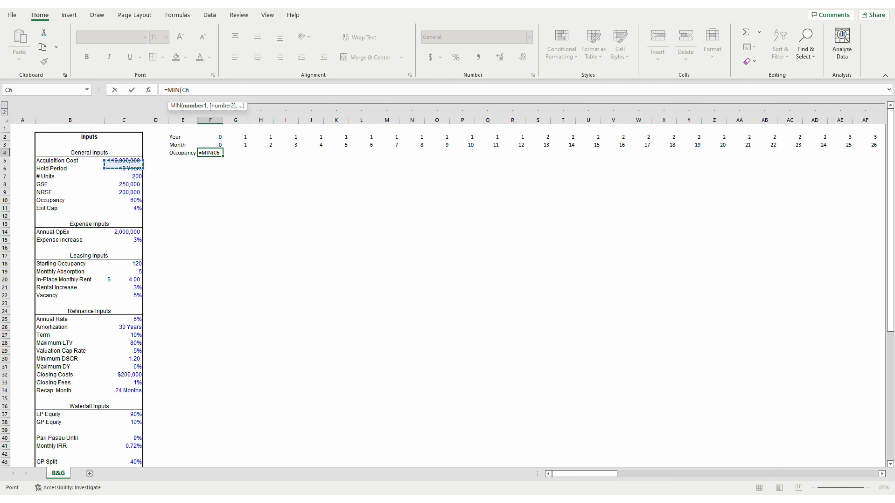
{"action": "key", "text": "Up"}
{"action": "key", "text": "Up"}
{"action": "key", "text": "F4"}
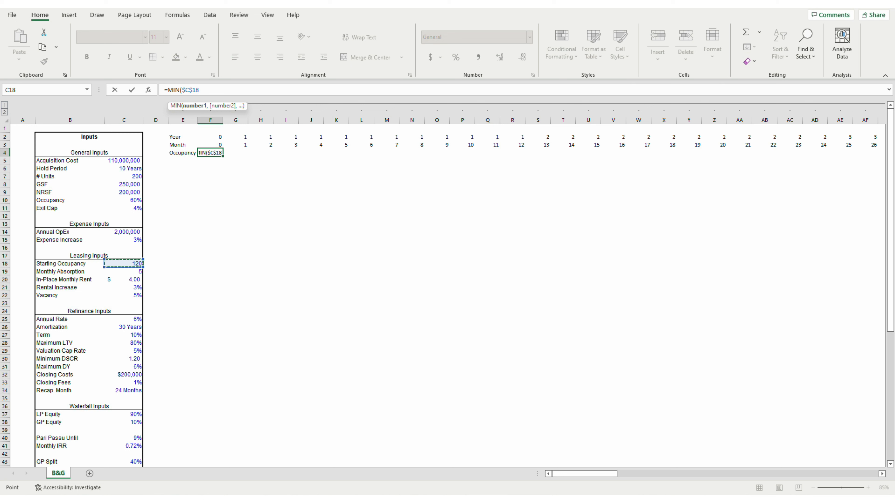
Step: Extend the F4 formula by adding the month in F3 multiplied by Monthly Absorption, $C$19
{"action": "type", "text": "+("}
{"action": "key", "text": "Up"}
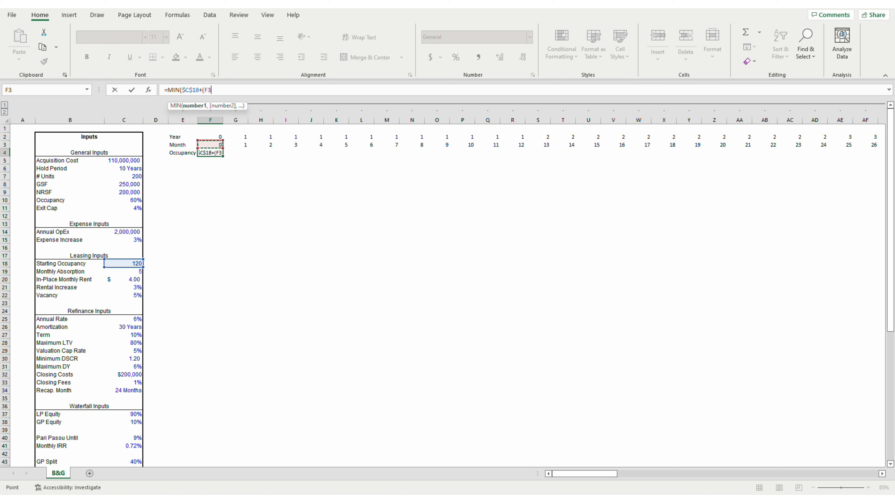
{"action": "type", "text": "*"}
{"action": "key", "text": "Left"}
{"action": "key", "text": "Left"}
{"action": "key", "text": "Left"}
{"action": "key", "text": "Down"}
{"action": "key", "text": "Down"}
{"action": "key", "text": "Down"}
{"action": "key", "text": "Down"}
{"action": "key", "text": "Down"}
{"action": "key", "text": "Down"}
{"action": "key", "text": "Down"}
{"action": "key", "text": "Down"}
{"action": "key", "text": "Down"}
{"action": "key", "text": "Down"}
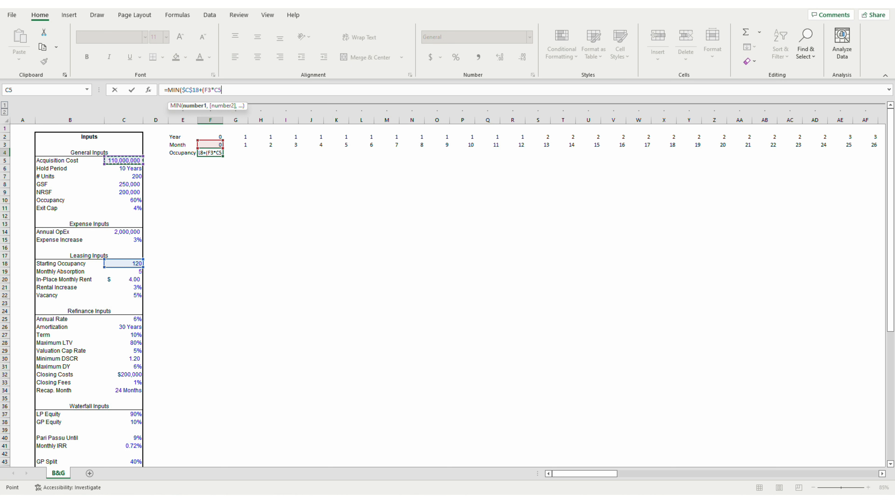
{"action": "key", "text": "Down"}
{"action": "key", "text": "Down"}
{"action": "key", "text": "Down"}
{"action": "key", "text": "Down"}
{"action": "key", "text": "Down"}
{"action": "key", "text": "F4"}
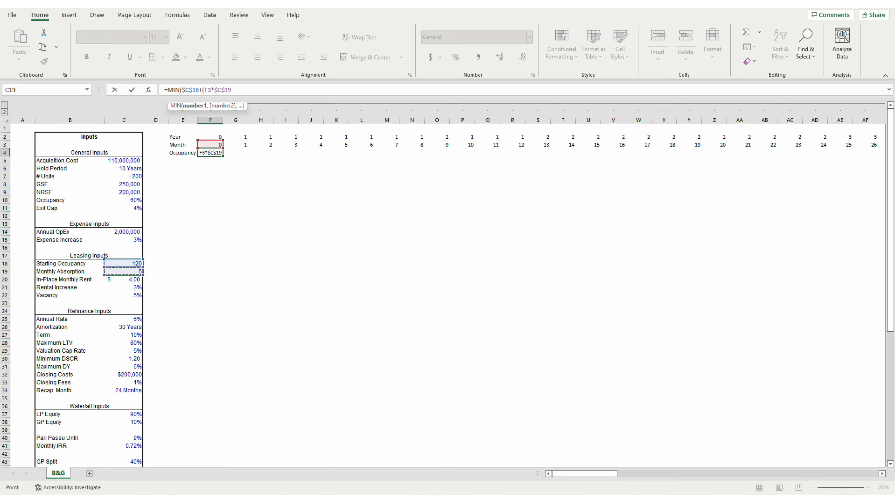
Step: Complete the F4 formula by capping occupied units at # Units, $C$7, and dividing the MIN result by the absolute # Units reference
{"action": "type", "text": "),"}
{"action": "key", "text": "Left"}
{"action": "key", "text": "Left"}
{"action": "key", "text": "Left"}
{"action": "key", "text": "Down"}
{"action": "key", "text": "Down"}
{"action": "key", "text": "Down"}
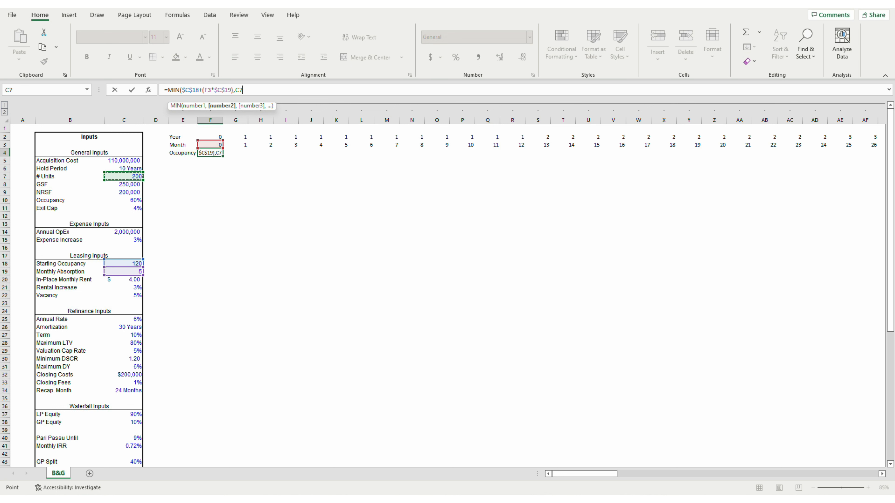
{"action": "key", "text": "F4"}
{"action": "type", "text": ")/"}
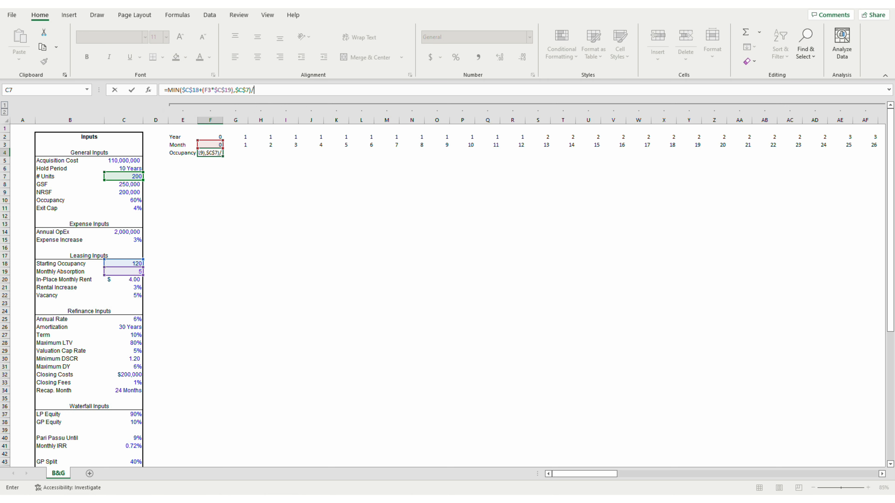
{"action": "key", "text": "Left"}
{"action": "key", "text": "Left"}
{"action": "key", "text": "Down"}
{"action": "key", "text": "Down"}
{"action": "key", "text": "Left"}
{"action": "key", "text": "Down"}
{"action": "key", "text": "F4"}
{"action": "key", "text": "ctrl+Return"}
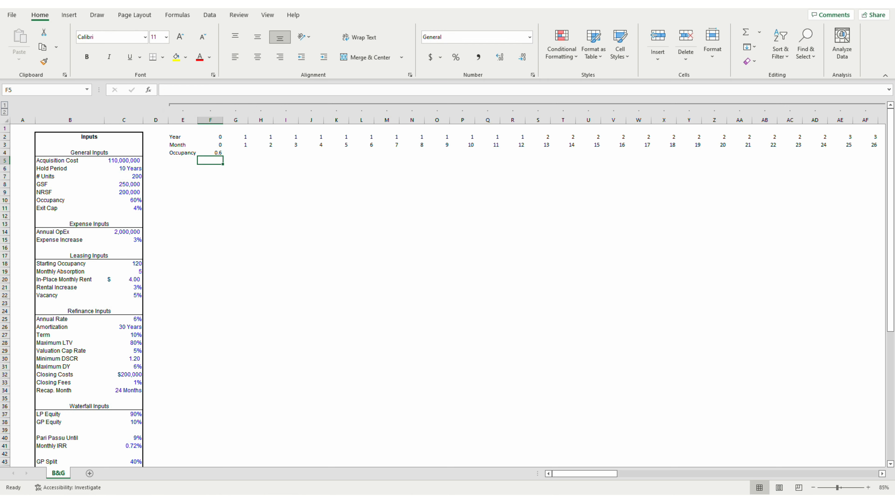
Step: Copy the F4 occupancy formula across row 4 through the last month column
{"action": "key", "text": "ctrl+c"}
{"action": "key", "text": "ctrl+shift+Right"}
{"action": "key", "text": "shift+Left"}
{"action": "key", "text": "Return"}
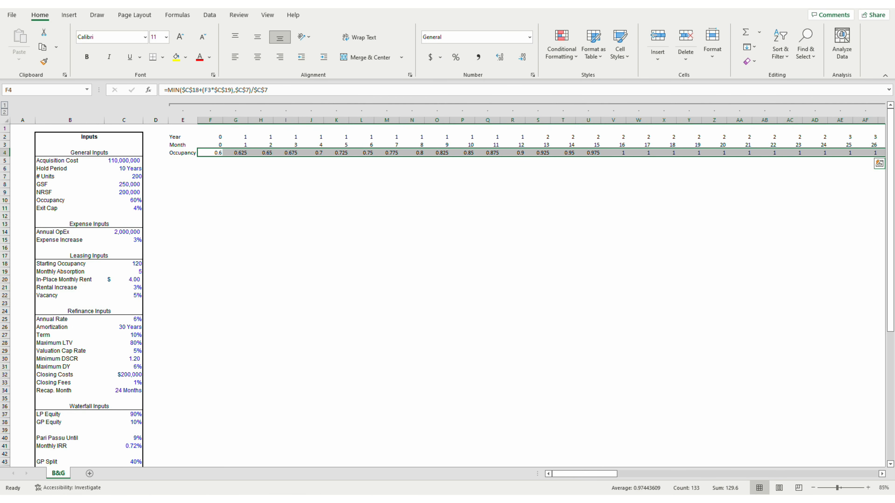
Step: Format the occupancy values in row 4 as percentages with one decimal place
{"action": "key", "text": "alt+h"}
{"action": "key", "text": "ctrl+shift+5"}
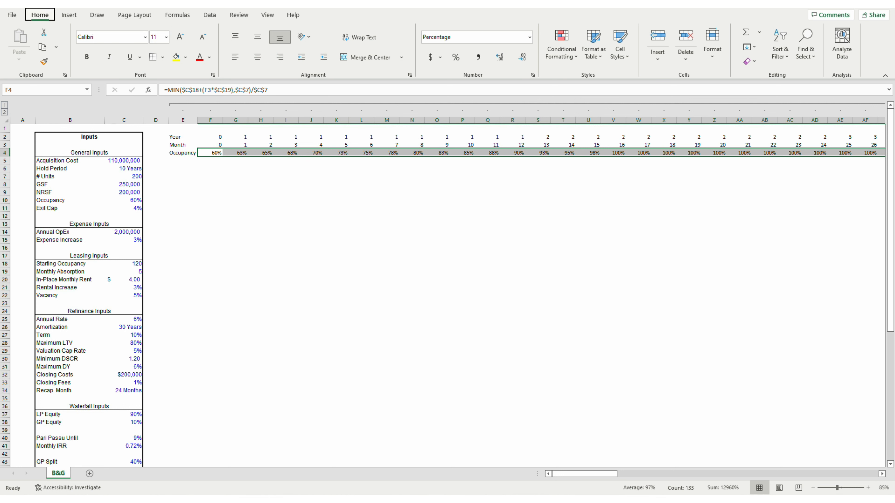
{"action": "key", "text": "alt+h"}
{"action": "key", "text": "0"}
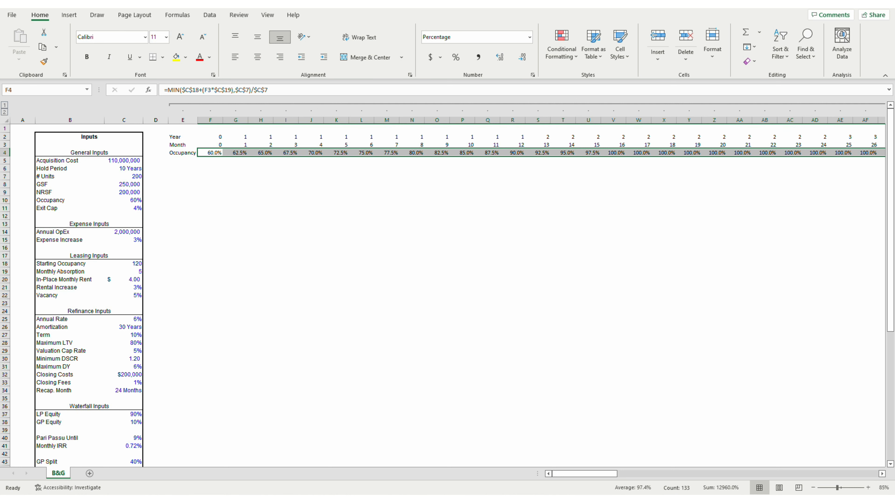
Step: Examine the occupancy ramp from month 0 through month 16 by selecting F4 through V4
{"action": "key", "text": "ctrl+shift+Left"}
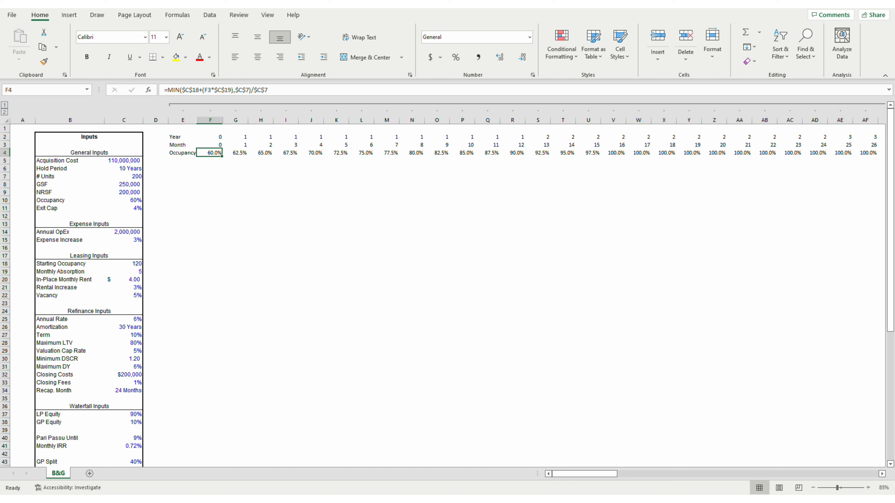
{"action": "key", "text": "shift+Right"}
{"action": "key", "text": "shift+Right"}
{"action": "key", "text": "shift+Right"}
{"action": "key", "text": "shift+Right"}
{"action": "key", "text": "shift+Right"}
{"action": "key", "text": "shift+Right"}
{"action": "key", "text": "shift+Right"}
{"action": "key", "text": "shift+Right"}
{"action": "key", "text": "shift+Right"}
{"action": "key", "text": "shift+Right"}
{"action": "key", "text": "shift+Right"}
{"action": "key", "text": "shift+Right"}
{"action": "key", "text": "shift+Right"}
{"action": "key", "text": "shift+Right"}
{"action": "key", "text": "shift+Right"}
{"action": "key", "text": "shift+Right"}
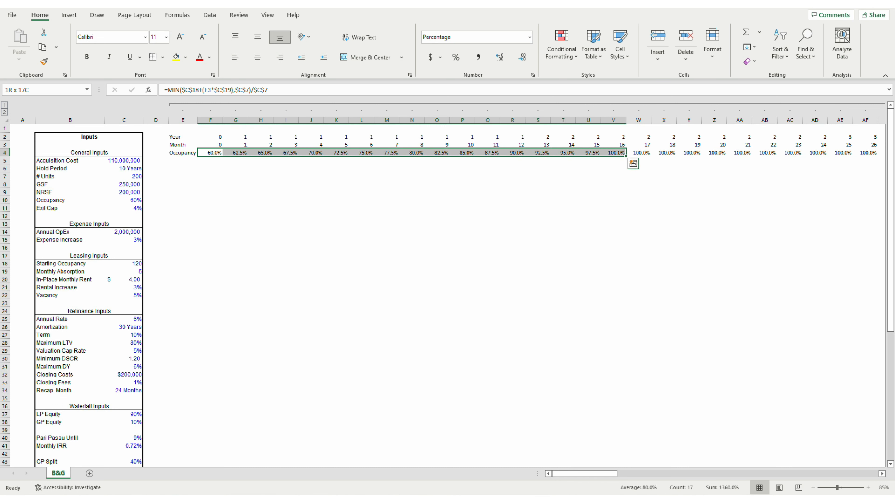
Step: Label E6 "Rental Revenue" and autofit the width of column E to the label
{"action": "key", "text": "Down"}
{"action": "key", "text": "Left"}
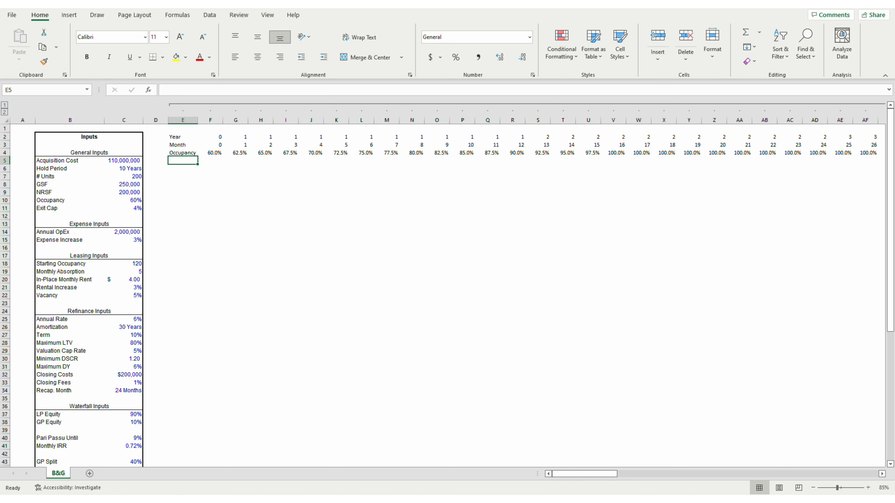
{"action": "key", "text": "Down"}
{"action": "type", "text": "Rental Revenue"}
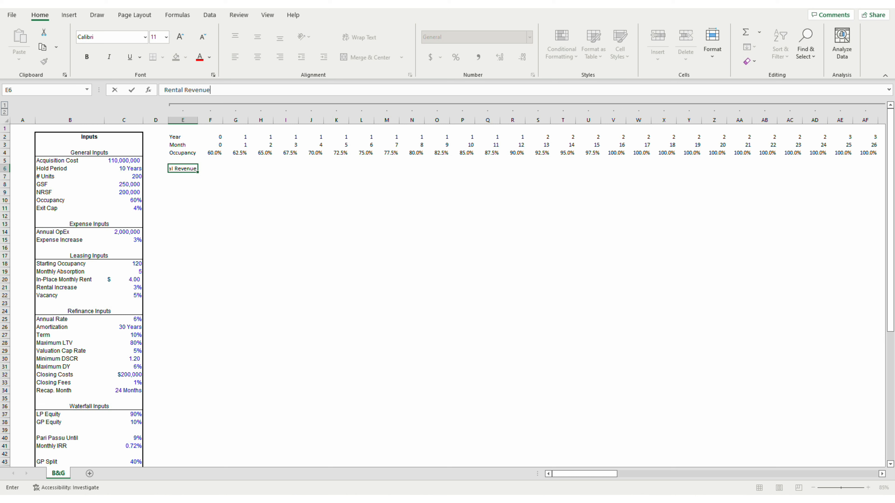
{"action": "key", "text": "Tab"}
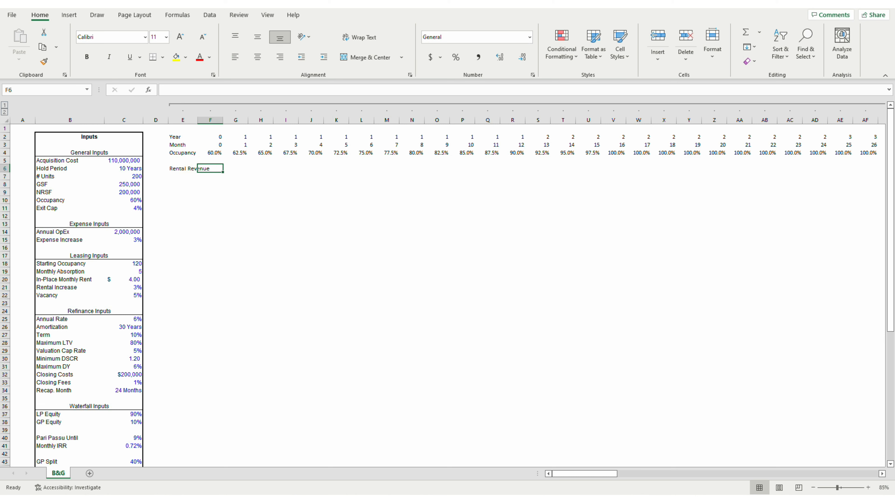
{"action": "key", "text": "Left"}
{"action": "key", "text": "alt+h"}
{"action": "key", "text": "o"}
{"action": "key", "text": "i"}
{"action": "key", "text": "Right"}
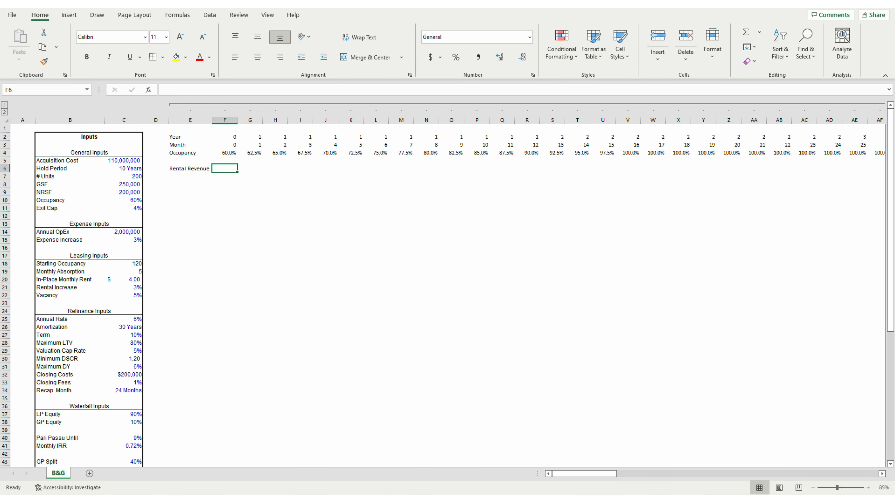
Step: Begin the rental revenue formula in G6 with the occupancy in G4 multiplied by an absolute reference to NRSF, $C$9
{"action": "key", "text": "Right"}
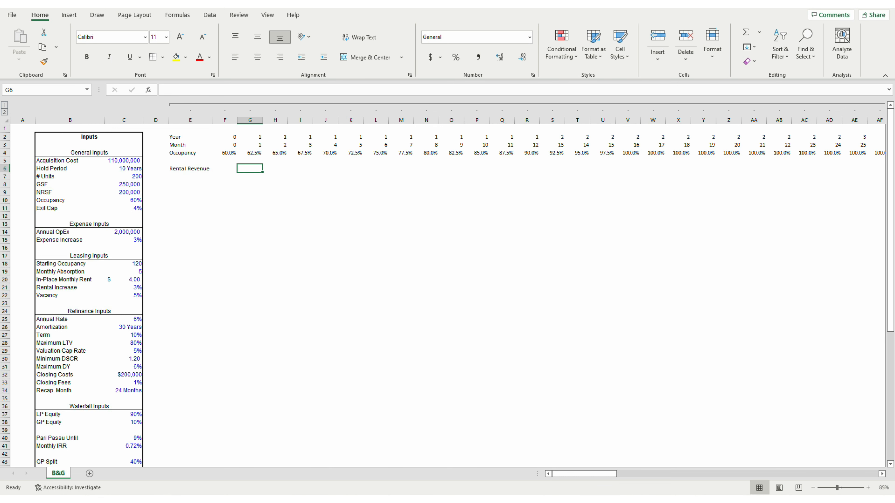
{"action": "type", "text": "="}
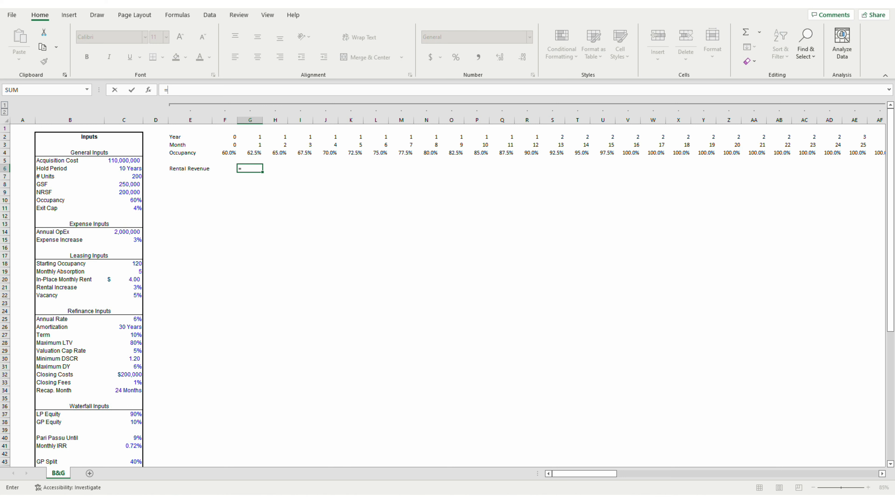
{"action": "type", "text": "("}
{"action": "key", "text": "Up"}
{"action": "key", "text": "Up"}
{"action": "type", "text": "*"}
{"action": "key", "text": "Left"}
{"action": "key", "text": "Left"}
{"action": "key", "text": "Left"}
{"action": "key", "text": "Left"}
{"action": "key", "text": "Down"}
{"action": "key", "text": "Down"}
{"action": "key", "text": "Down"}
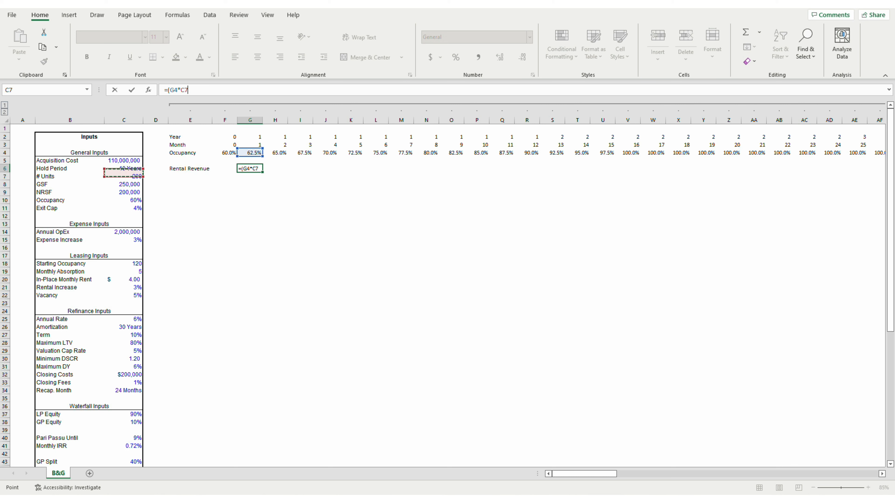
{"action": "key", "text": "F5"}
{"action": "key", "text": "Escape"}
{"action": "key", "text": "F4"}
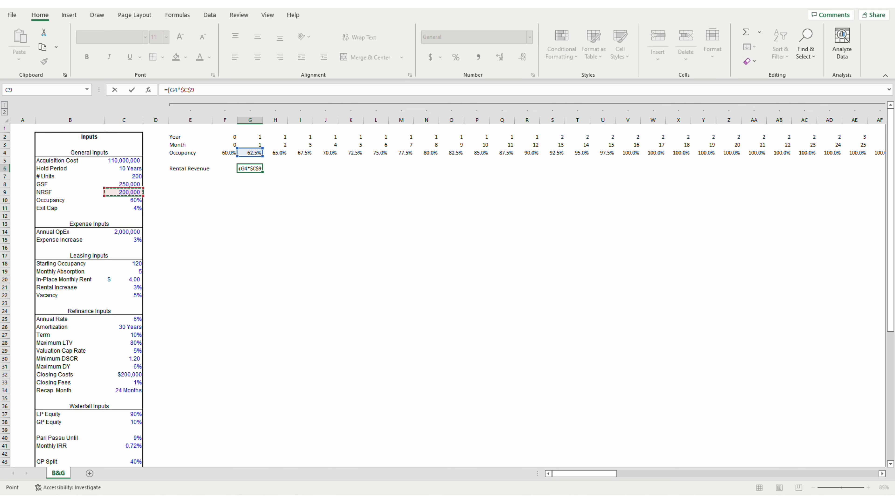
Step: Extend the G6 formula by multiplying by an absolute reference to In-Place Monthly Rent, $C$20
{"action": "type", "text": "*"}
{"action": "key", "text": "Left"}
{"action": "key", "text": "Left"}
{"action": "key", "text": "Left"}
{"action": "key", "text": "Left"}
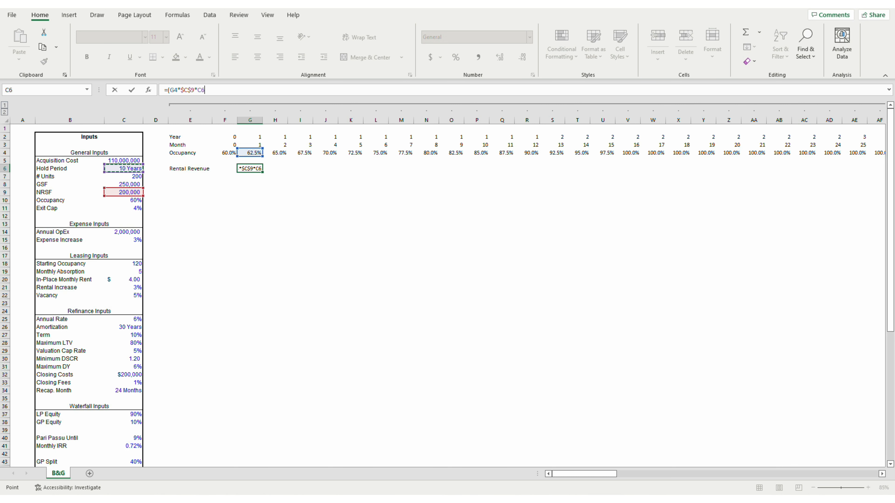
{"action": "key", "text": "Down"}
{"action": "key", "text": "Down"}
{"action": "key", "text": "Down"}
{"action": "key", "text": "Down"}
{"action": "key", "text": "Down"}
{"action": "key", "text": "Down"}
{"action": "key", "text": "Down"}
{"action": "key", "text": "Down"}
{"action": "key", "text": "Down"}
{"action": "key", "text": "Down"}
{"action": "key", "text": "Down"}
{"action": "key", "text": "Down"}
{"action": "key", "text": "Down"}
{"action": "key", "text": "Down"}
{"action": "key", "text": "F4"}
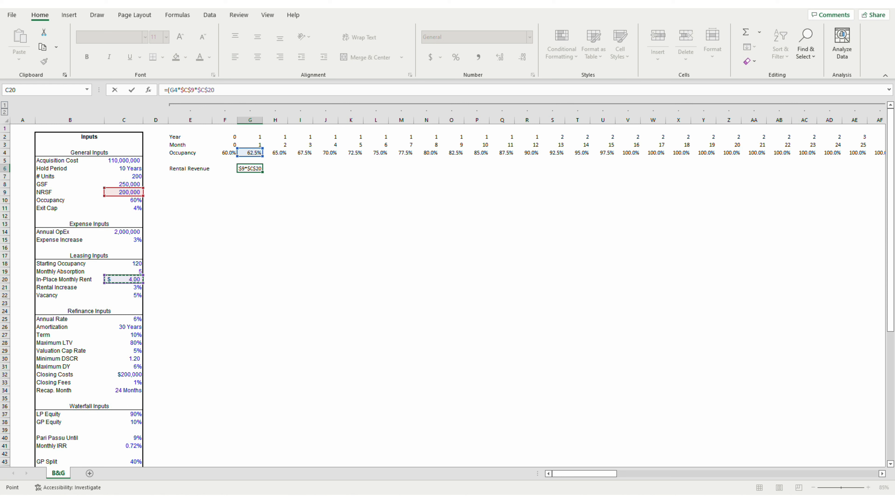
Step: Add a growth factor to the G6 formula, multiplying by 1 plus the absolute reference to Expense Increase, $C$15
{"action": "type", "text": ")*((1+"}
{"action": "key", "text": "Left"}
{"action": "key", "text": "Left"}
{"action": "key", "text": "Left"}
{"action": "key", "text": "Left"}
{"action": "key", "text": "Down"}
{"action": "key", "text": "Down"}
{"action": "key", "text": "Down"}
{"action": "key", "text": "Down"}
{"action": "key", "text": "Down"}
{"action": "key", "text": "Down"}
{"action": "key", "text": "Down"}
{"action": "key", "text": "Down"}
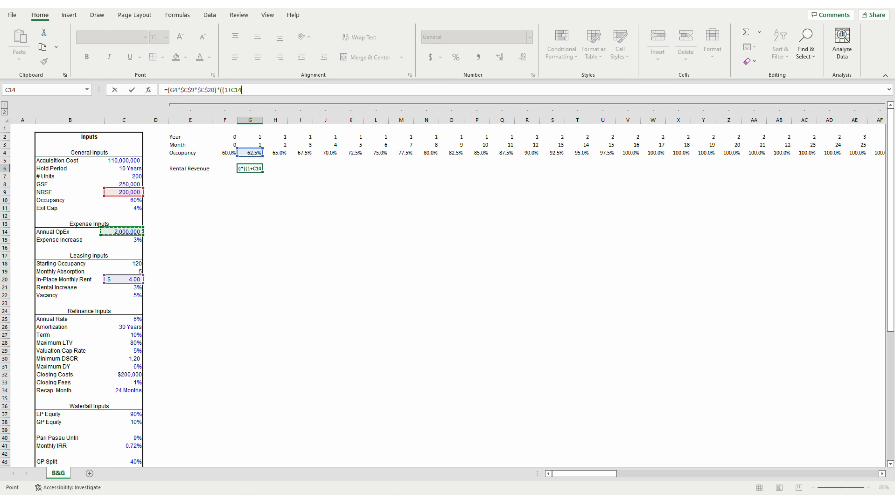
{"action": "key", "text": "Down"}
{"action": "key", "text": "F4"}
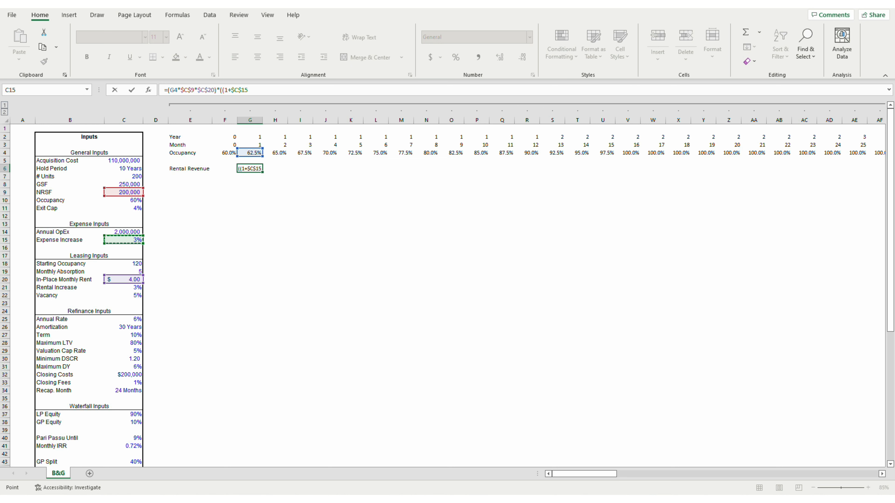
Step: Complete the G6 formula by raising the growth factor to the year in G2 minus 1
{"action": "type", "text": ")^"}
{"action": "key", "text": "Up"}
{"action": "key", "text": "Up"}
{"action": "key", "text": "Up"}
{"action": "key", "text": "Up"}
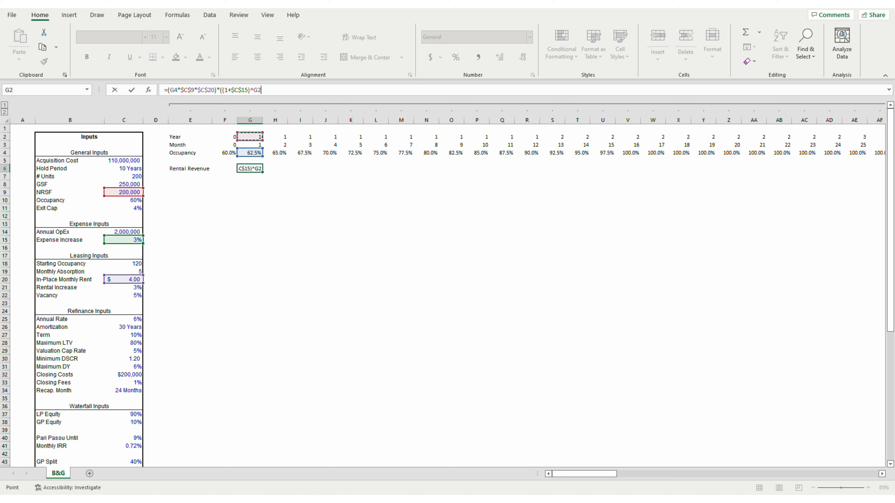
{"action": "type", "text": "-1"}
{"action": "type", "text": "("}
{"action": "key", "text": "End"}
{"action": "type", "text": "))"}
{"action": "key", "text": "Return"}
Step: Fill the G6 rental revenue formula across row 6 through the last month column, EH
{"action": "key", "text": "Up"}
{"action": "key", "text": "ctrl+shift+Right"}
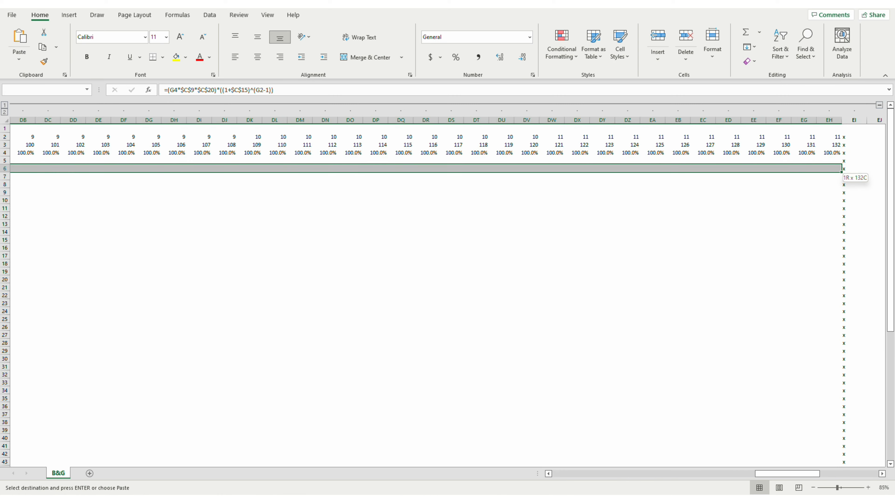
{"action": "key", "text": "ctrl+r"}
{"action": "key", "text": "ctrl+BackSpace"}
{"action": "key", "text": "ctrl+q"}
{"action": "key", "text": "Escape"}
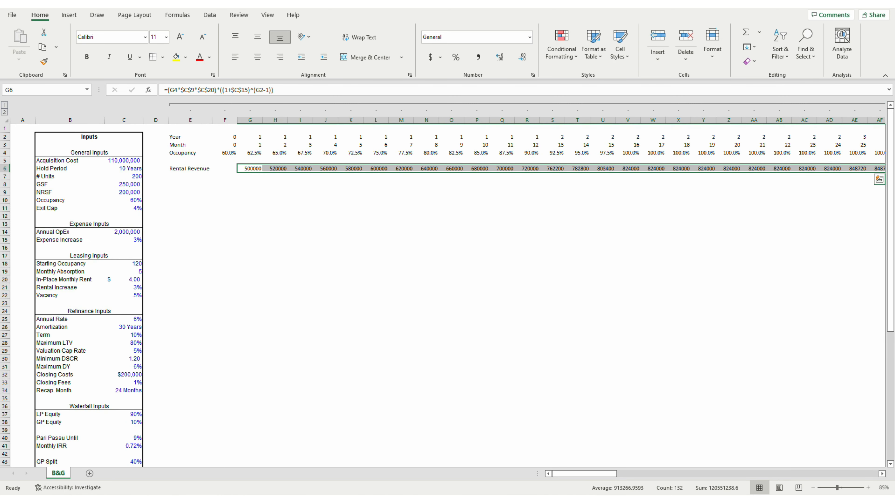
Step: Format the block of monthly cells from G6 downward through column EH with comma-separated accounting numbers and no decimals
{"action": "key", "text": "shift+Down"}
{"action": "key", "text": "shift+Down"}
{"action": "key", "text": "shift+Down"}
{"action": "key", "text": "shift+Down"}
{"action": "key", "text": "shift+Down"}
{"action": "key", "text": "shift+Down"}
{"action": "key", "text": "shift+Down"}
{"action": "key", "text": "shift+Down"}
{"action": "key", "text": "shift+Down"}
{"action": "key", "text": "shift+Down"}
{"action": "key", "text": "shift+Down"}
{"action": "key", "text": "shift+Down"}
{"action": "key", "text": "shift+Down"}
{"action": "key", "text": "shift+Down"}
{"action": "key", "text": "shift+Down"}
{"action": "key", "text": "shift+Down"}
{"action": "key", "text": "shift+Down"}
{"action": "key", "text": "shift+Down"}
{"action": "key", "text": "shift+Down"}
{"action": "key", "text": "shift+Down"}
{"action": "key", "text": "shift+Down"}
{"action": "key", "text": "shift+Down"}
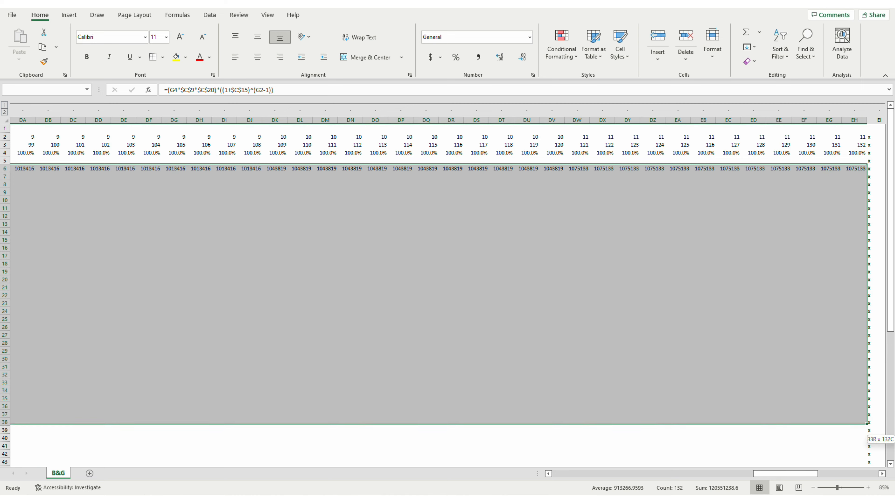
{"action": "key", "text": "alt+h"}
{"action": "key", "text": "a"}
{"action": "key", "text": "n"}
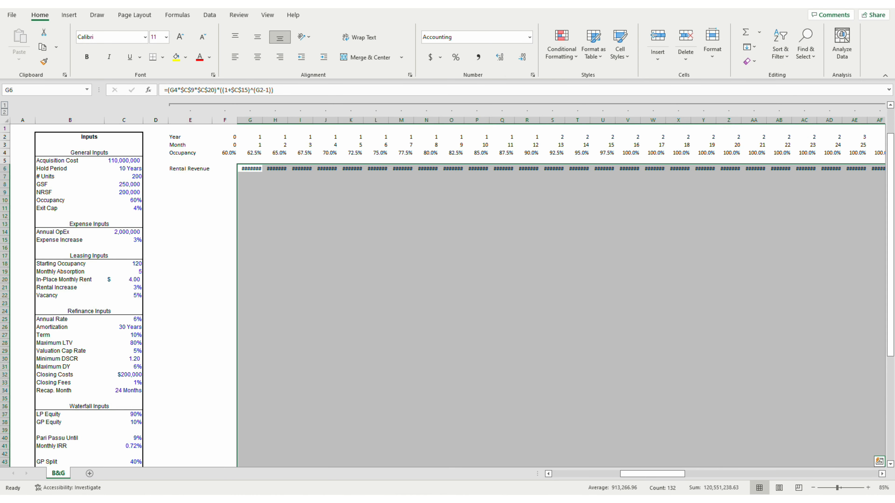
{"action": "key", "text": "alt+h"}
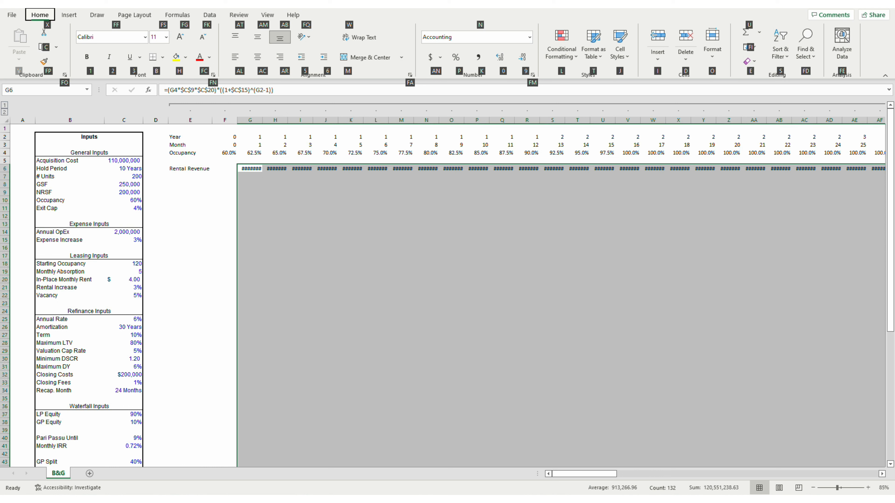
{"action": "key", "text": "9"}
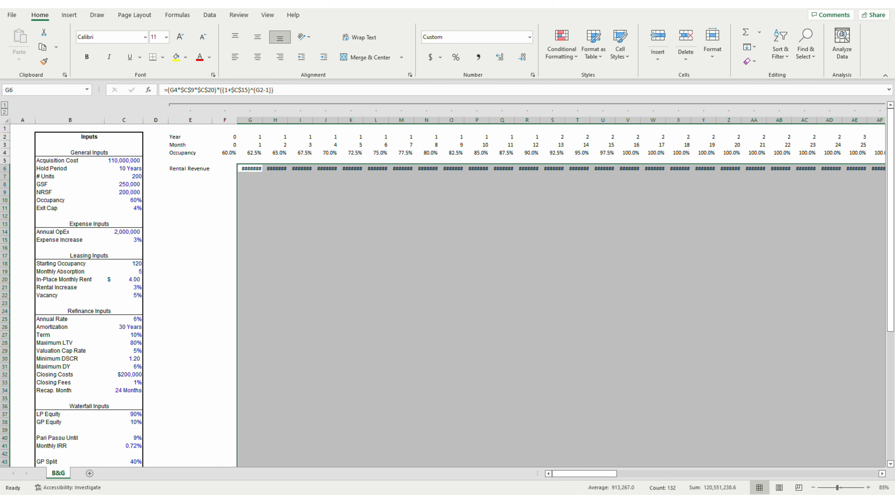
{"action": "key", "text": "alt+h"}
{"action": "key", "text": "9"}
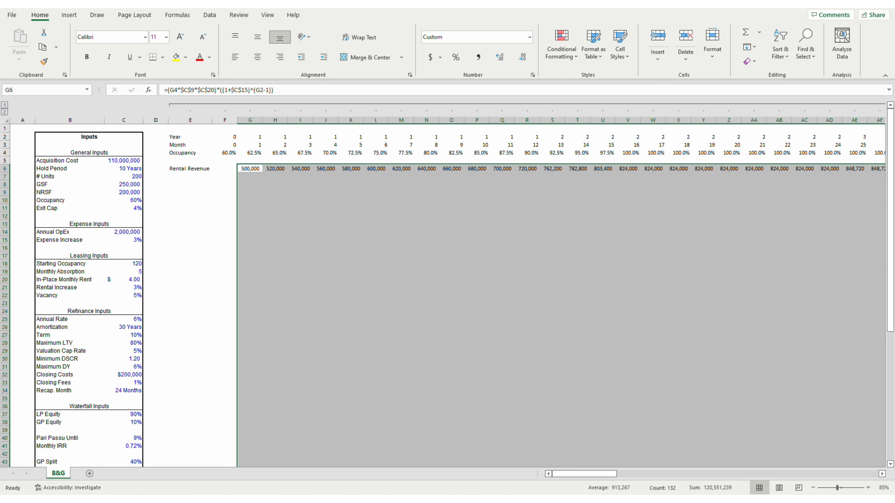
Step: Label E8 "Potential Gross Revenue"
{"action": "key", "text": "Left"}
{"action": "key", "text": "Left"}
{"action": "key", "text": "Down"}
{"action": "key", "text": "Down"}
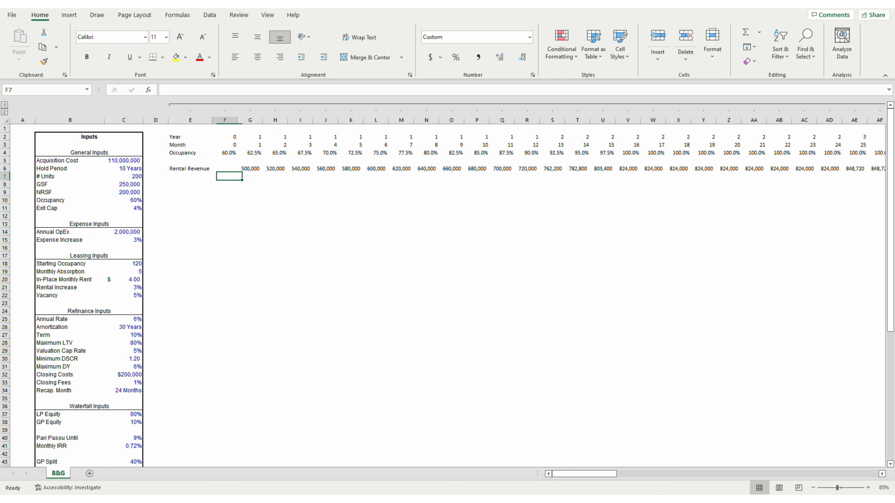
{"action": "type", "text": "Potential "}
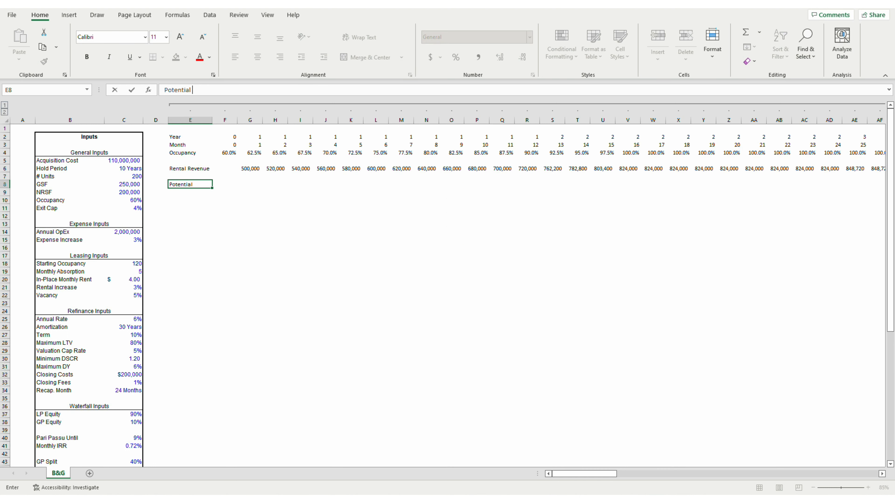
{"action": "type", "text": "Gross Revenue"}
{"action": "key", "text": "Right"}
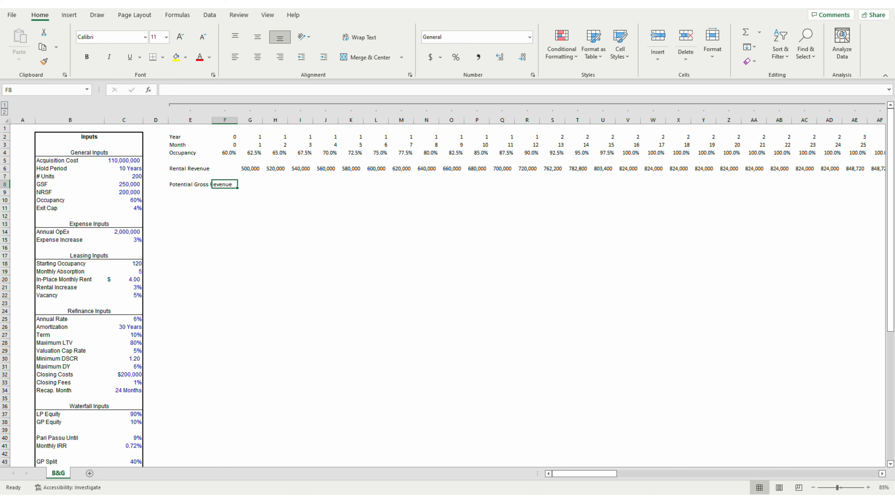
Step: Enter a formula in G8 that references the rental revenue in G6
{"action": "key", "text": "Right"}
{"action": "type", "text": "="}
{"action": "key", "text": "Up"}
{"action": "key", "text": "Up"}
{"action": "key", "text": "Return"}
{"action": "key", "text": "Up"}
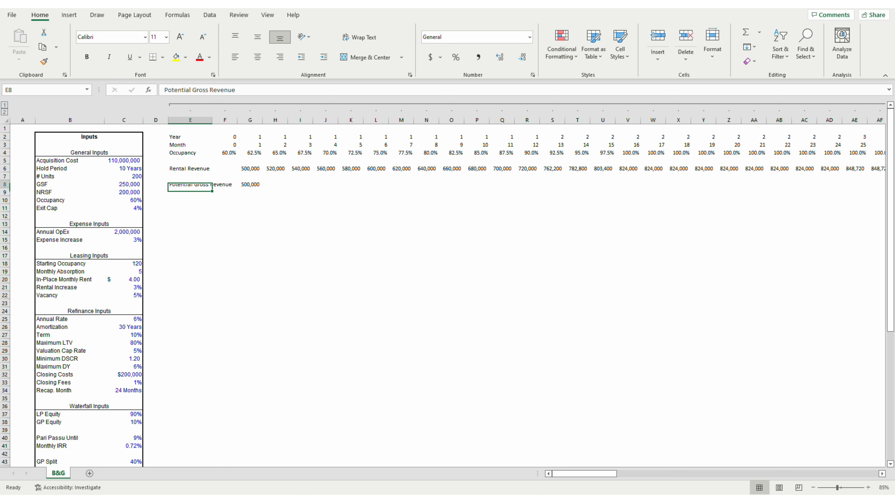
Step: Copy the G8 potential gross revenue formula across row 8 through the last month column
{"action": "key", "text": "Right"}
{"action": "key", "text": "Right"}
{"action": "key", "text": "ctrl+c"}
{"action": "key", "text": "shift+Up"}
{"action": "key", "text": "shift+Up"}
{"action": "key", "text": "ctrl+shift+Right"}
{"action": "key", "text": "shift+Down"}
{"action": "key", "text": "shift+Down"}
{"action": "key", "text": "ctrl+v"}
{"action": "key", "text": "Escape"}
{"action": "key", "text": "Up"}
{"action": "key", "text": "Up"}
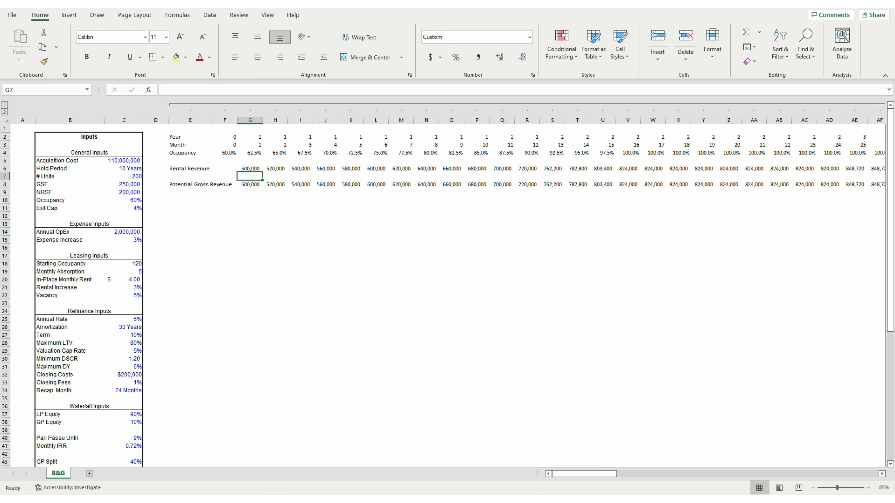
{"action": "key", "text": "ctrl+shift+Right"}
{"action": "key", "text": "alt"}
{"action": "key", "text": "h"}
{"action": "key", "text": "ctrl+BackSpace"}
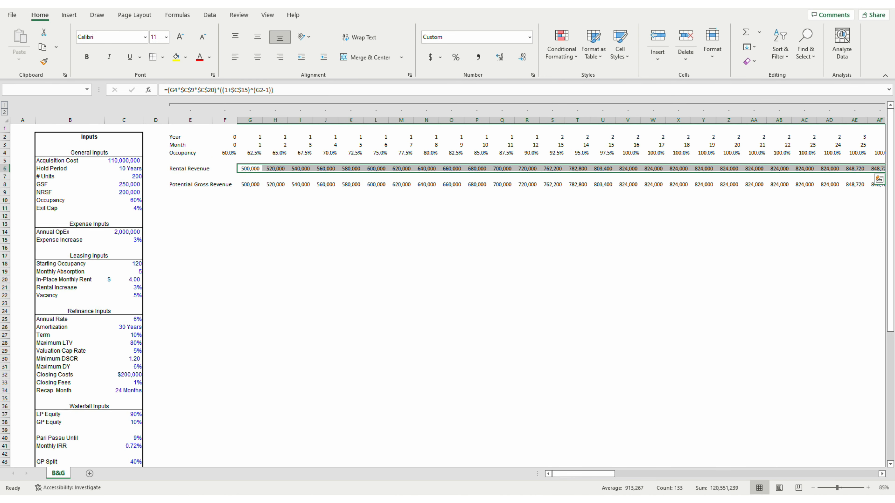
Step: Label E10 "Vacancy Allowance"
{"action": "key", "text": "Left"}
{"action": "key", "text": "Down"}
{"action": "key", "text": "Down"}
{"action": "key", "text": "Left"}
{"action": "key", "text": "Down"}
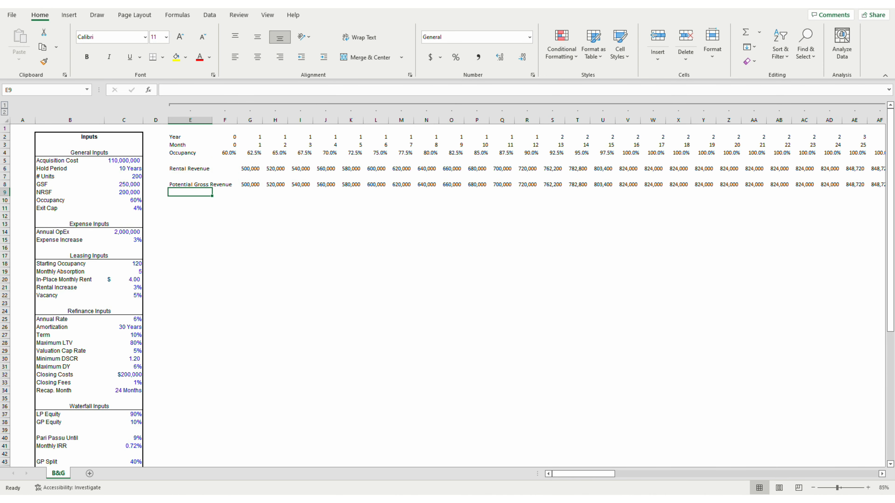
{"action": "key", "text": "Down"}
{"action": "type", "text": "Vacancy Al"}
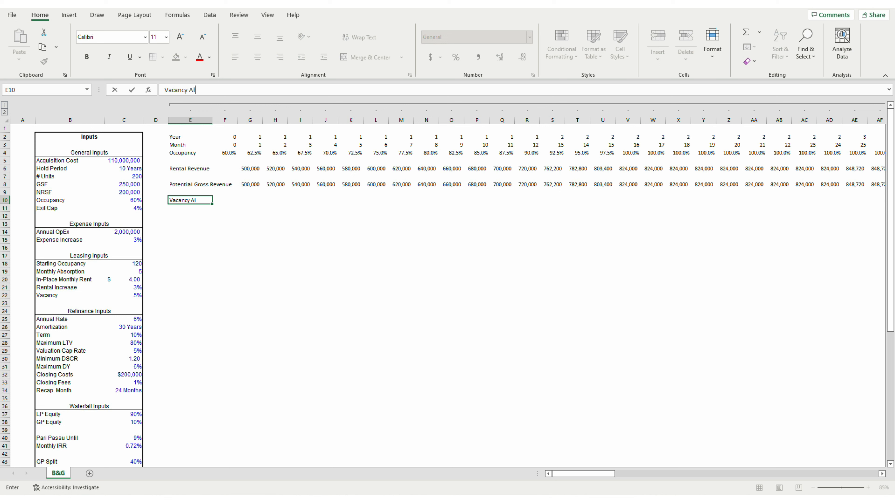
{"action": "type", "text": "lowance"}
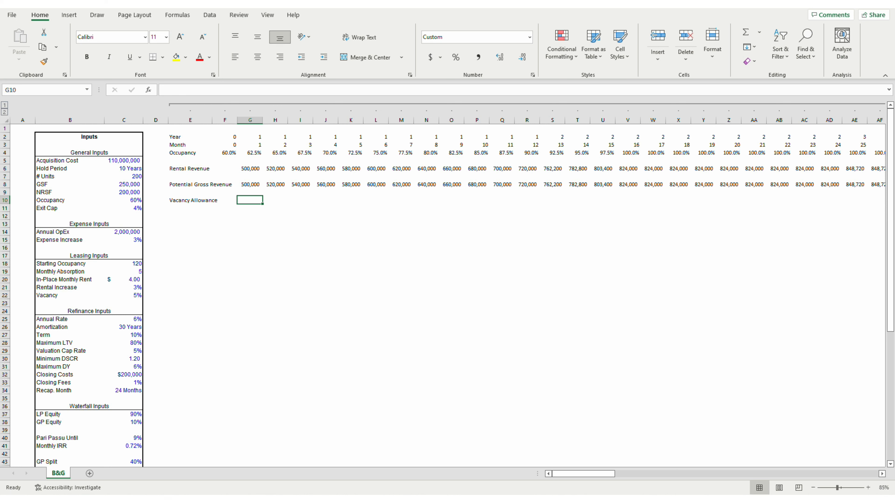
Step: Enter the vacancy allowance formula =-G8*$C$22*(G4>=(1-$C$22)) in G10, with absolute references to the vacancy rate
{"action": "type", "text": "="}
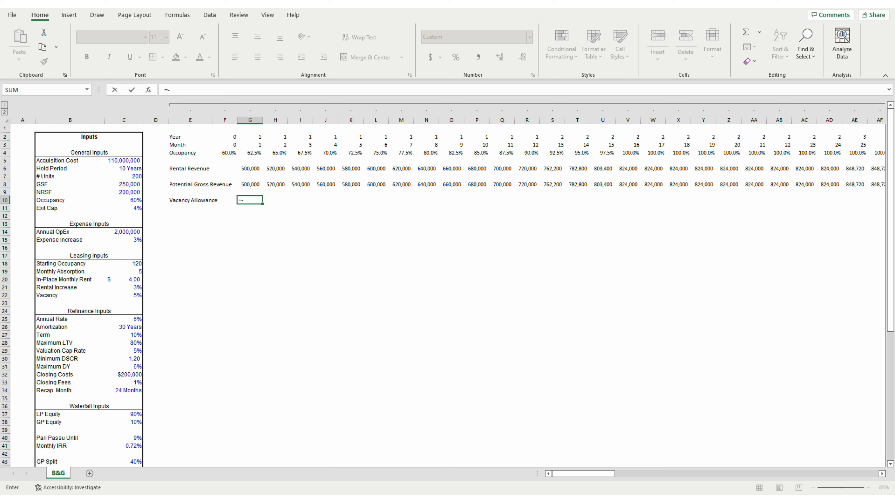
{"action": "type", "text": "-"}
{"action": "key", "text": "Up"}
{"action": "key", "text": "Up"}
{"action": "type", "text": "*"}
{"action": "key", "text": "Left"}
{"action": "key", "text": "Left"}
{"action": "key", "text": "Left"}
{"action": "key", "text": "Left"}
{"action": "key", "text": "Down"}
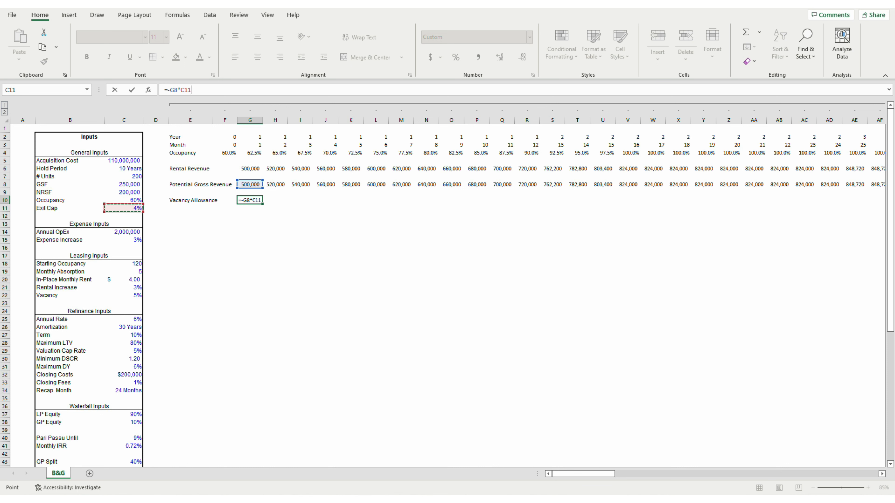
{"action": "key", "text": "Down"}
{"action": "key", "text": "Down"}
{"action": "key", "text": "Down"}
{"action": "key", "text": "Down"}
{"action": "key", "text": "Down"}
{"action": "key", "text": "Down"}
{"action": "key", "text": "Down"}
{"action": "key", "text": "Down"}
{"action": "key", "text": "Down"}
{"action": "key", "text": "Down"}
{"action": "key", "text": "Down"}
{"action": "key", "text": "F4"}
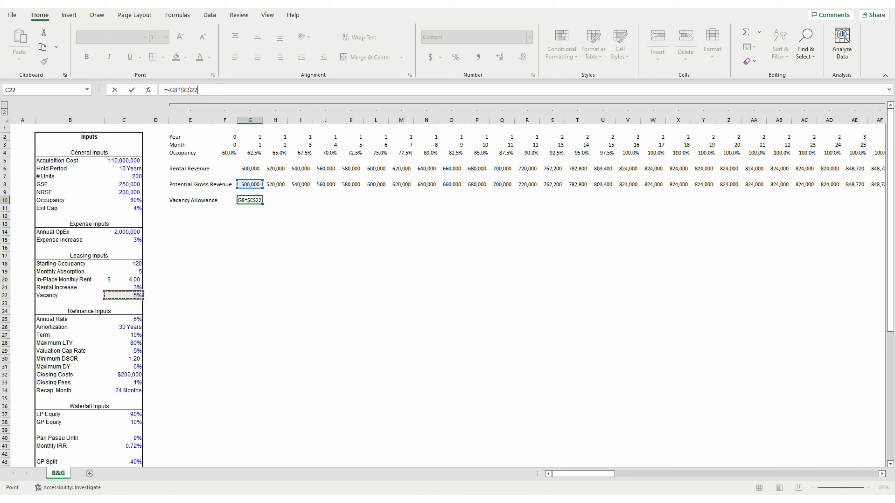
{"action": "type", "text": "*("}
{"action": "key", "text": "Up"}
{"action": "key", "text": "Up"}
{"action": "key", "text": "Up"}
{"action": "key", "text": "Up"}
{"action": "key", "text": "Up"}
{"action": "key", "text": "Up"}
{"action": "type", "text": ">"}
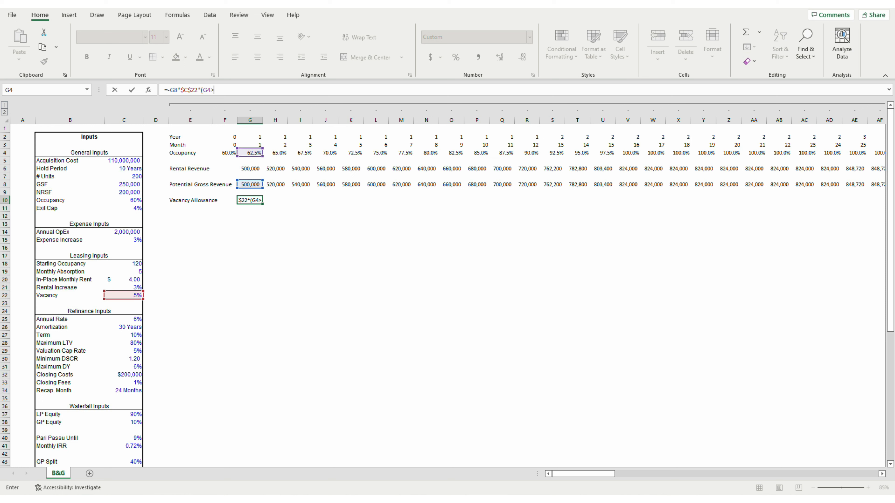
{"action": "type", "text": "=(1-"}
{"action": "key", "text": "Left"}
{"action": "key", "text": "Left"}
{"action": "key", "text": "Left"}
{"action": "key", "text": "Left"}
{"action": "key", "text": "Down"}
{"action": "key", "text": "Down"}
{"action": "key", "text": "Down"}
{"action": "key", "text": "Down"}
{"action": "key", "text": "Down"}
{"action": "key", "text": "Down"}
{"action": "key", "text": "Down"}
{"action": "key", "text": "Down"}
{"action": "key", "text": "Down"}
{"action": "key", "text": "Down"}
{"action": "key", "text": "Down"}
{"action": "key", "text": "Down"}
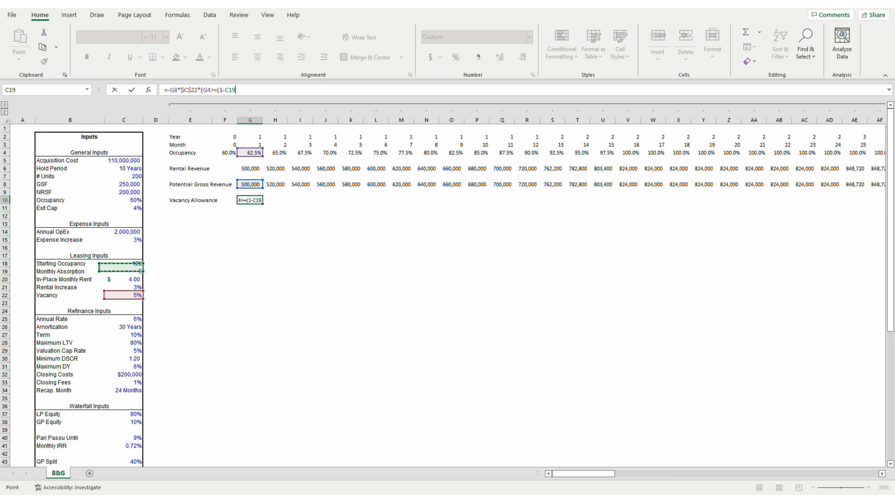
{"action": "key", "text": "F4"}
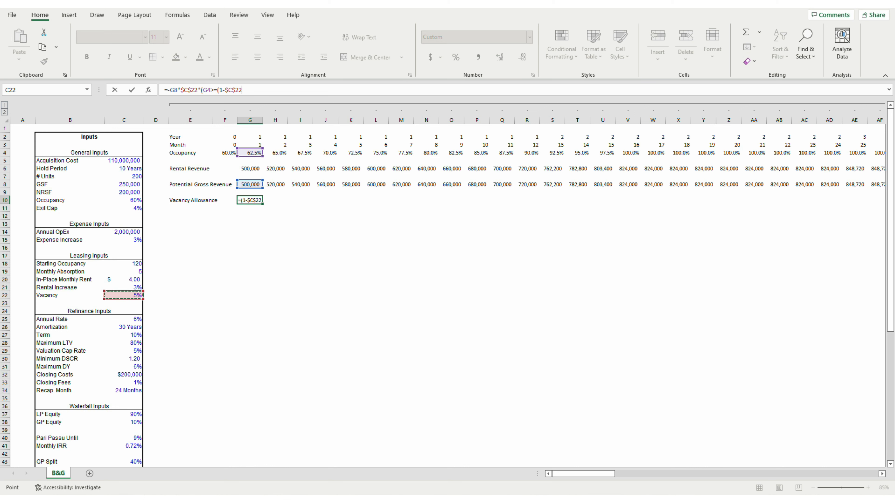
{"action": "type", "text": "))"}
{"action": "key", "text": "Return"}
Step: Copy the G10 vacancy allowance formula across row 10 through the last month column
{"action": "key", "text": "Up"}
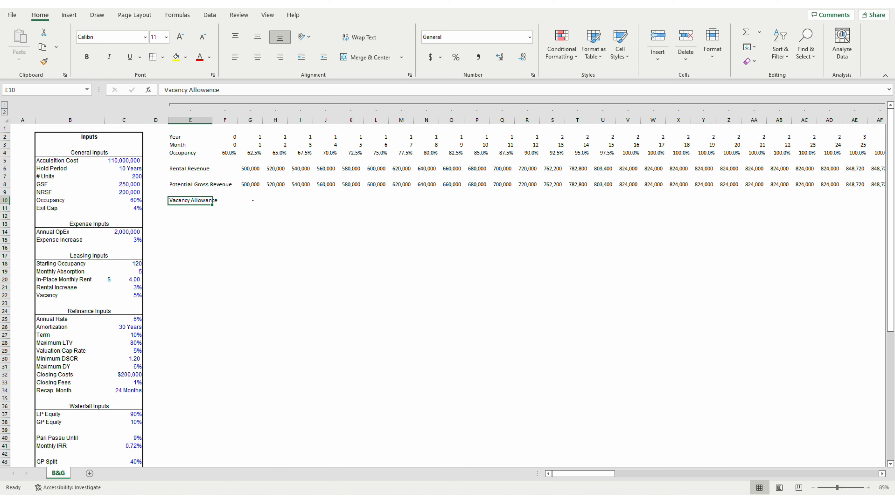
{"action": "key", "text": "Right"}
{"action": "key", "text": "Right"}
{"action": "key", "text": "ctrl+c"}
{"action": "key", "text": "ctrl+shift+Right"}
{"action": "key", "text": "ctrl+v"}
{"action": "key", "text": "ctrl+BackSpace"}
{"action": "key", "text": "Escape"}
Step: Edit the vacancy allowance formula in T10 so its occupancy test uses > instead of >=
{"action": "key", "text": "Right"}
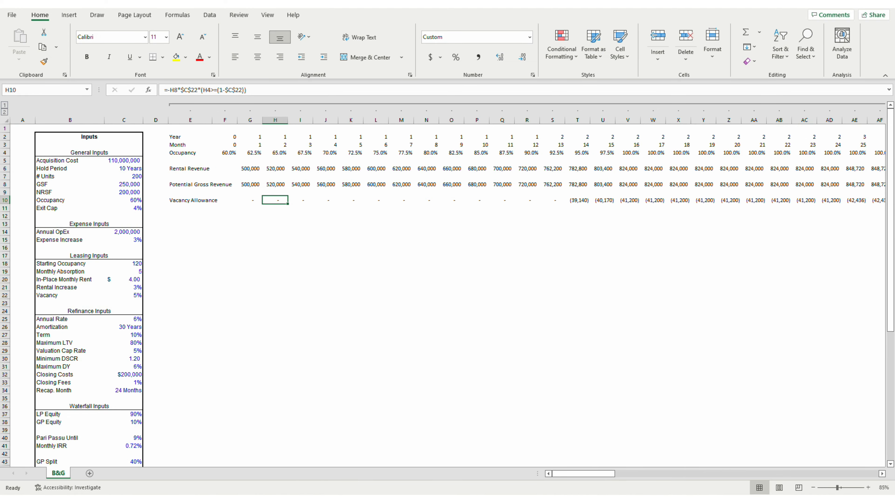
{"action": "key", "text": "Right"}
{"action": "key", "text": "Right"}
{"action": "key", "text": "Right"}
{"action": "key", "text": "Right"}
{"action": "key", "text": "Right"}
{"action": "key", "text": "Right"}
{"action": "key", "text": "Right"}
{"action": "key", "text": "Right"}
{"action": "key", "text": "Right"}
{"action": "key", "text": "Right"}
{"action": "key", "text": "Right"}
{"action": "key", "text": "Right"}
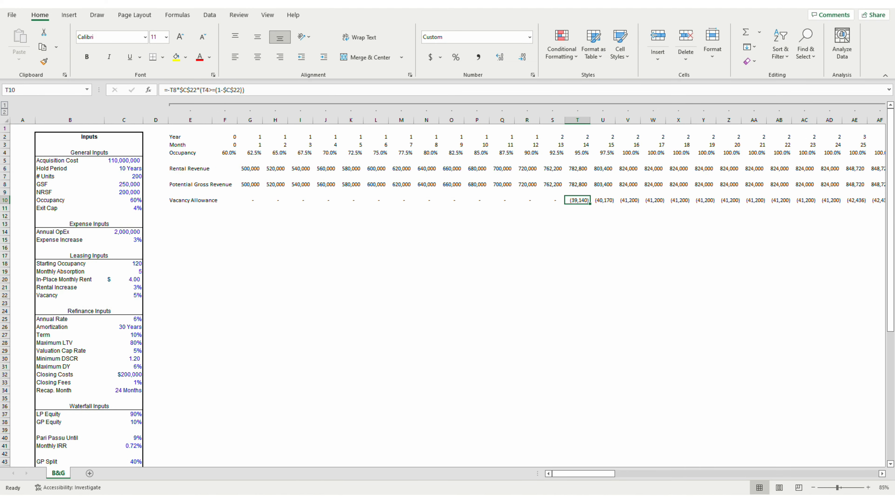
{"action": "key", "text": "F2"}
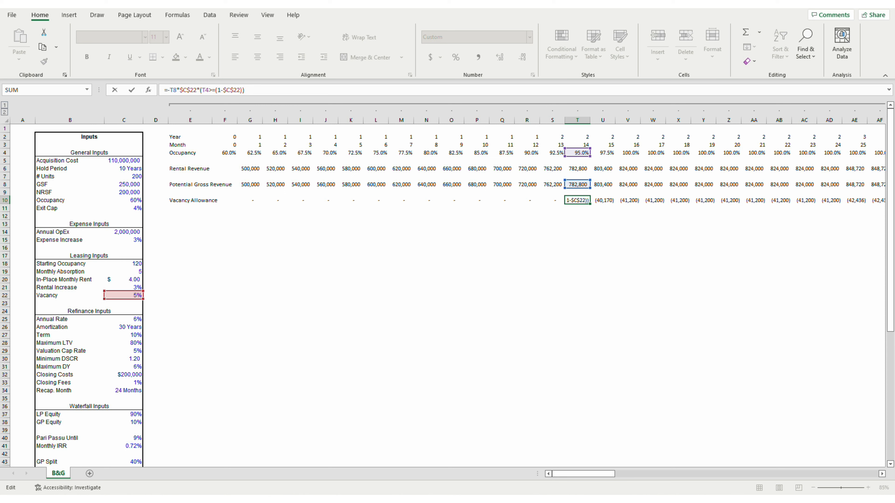
{"action": "key", "text": "BackSpace"}
{"action": "key", "text": "ctrl+Return"}
Step: Copy the revised T10 vacancy allowance formula across the following months through the last month column
{"action": "key", "text": "ctrl+c"}
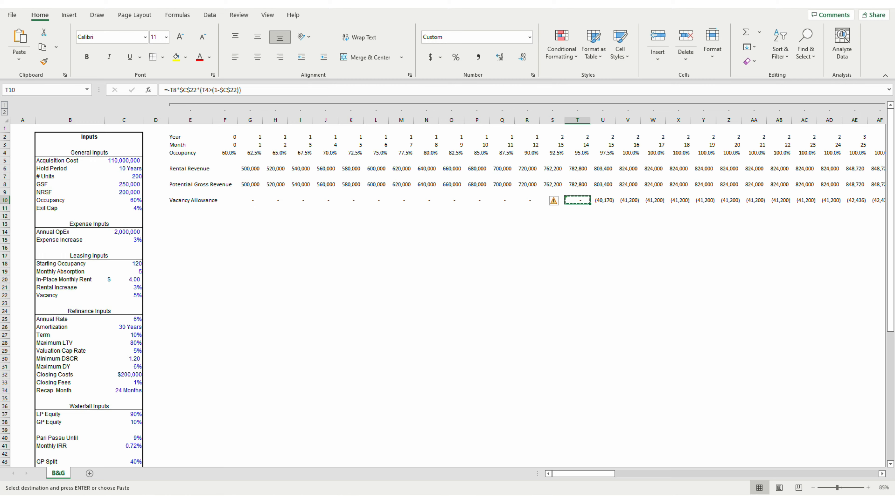
{"action": "key", "text": "ctrl+shift+Right"}
{"action": "key", "text": "Return"}
{"action": "key", "text": "Down"}
{"action": "key", "text": "Up"}
Step: Copy the revised T10 vacancy allowance formula back over the earlier months to G10
{"action": "key", "text": "ctrl+c"}
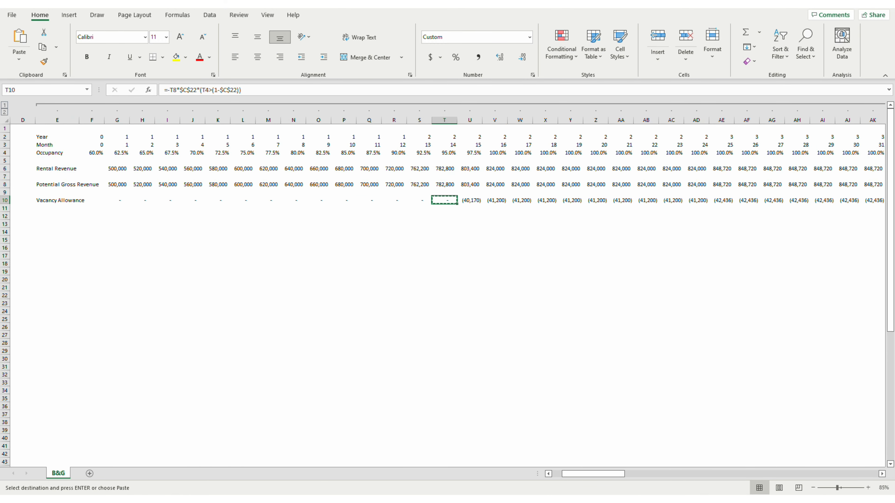
{"action": "key", "text": "shift+Left"}
{"action": "key", "text": "shift+Left"}
{"action": "key", "text": "shift+Left"}
{"action": "key", "text": "shift+Left"}
{"action": "key", "text": "shift+Left"}
{"action": "key", "text": "shift+Left"}
{"action": "key", "text": "shift+Left"}
{"action": "key", "text": "shift+Left"}
{"action": "key", "text": "shift+Left"}
{"action": "key", "text": "shift+Left"}
{"action": "key", "text": "shift+Left"}
{"action": "key", "text": "shift+Left"}
{"action": "key", "text": "shift+Left"}
{"action": "key", "text": "Return"}
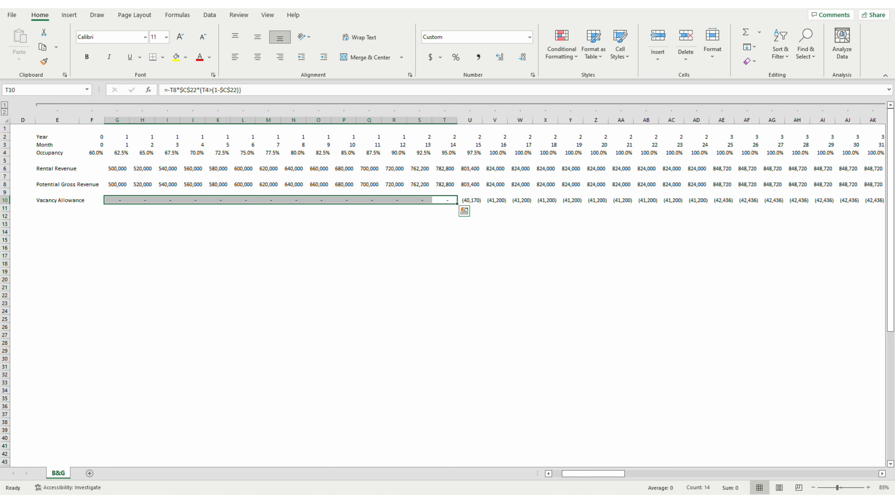
Step: Label E12 "Effective Gross Revenue"
{"action": "key", "text": "Left"}
{"action": "key", "text": "Left"}
{"action": "key", "text": "Left"}
{"action": "key", "text": "Left"}
{"action": "key", "text": "Left"}
{"action": "key", "text": "Left"}
{"action": "key", "text": "Left"}
{"action": "key", "text": "Left"}
{"action": "key", "text": "Left"}
{"action": "key", "text": "Left"}
{"action": "key", "text": "Left"}
{"action": "key", "text": "Left"}
{"action": "key", "text": "Left"}
{"action": "key", "text": "Left"}
{"action": "key", "text": "Left"}
{"action": "key", "text": "Left"}
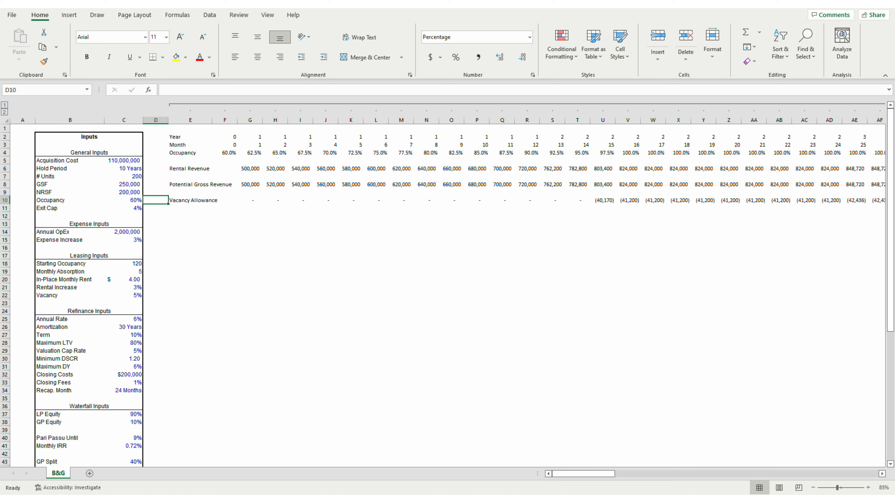
{"action": "key", "text": "Right"}
{"action": "key", "text": "Down"}
{"action": "key", "text": "Down"}
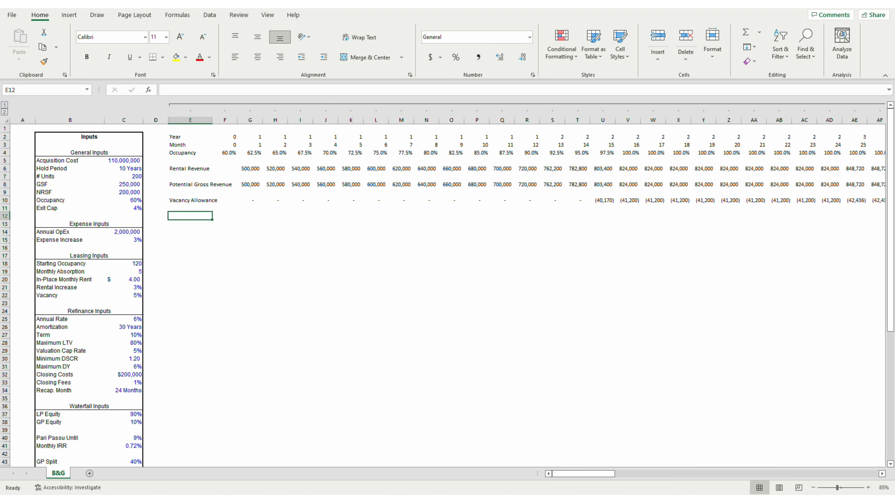
{"action": "type", "text": "Effec"}
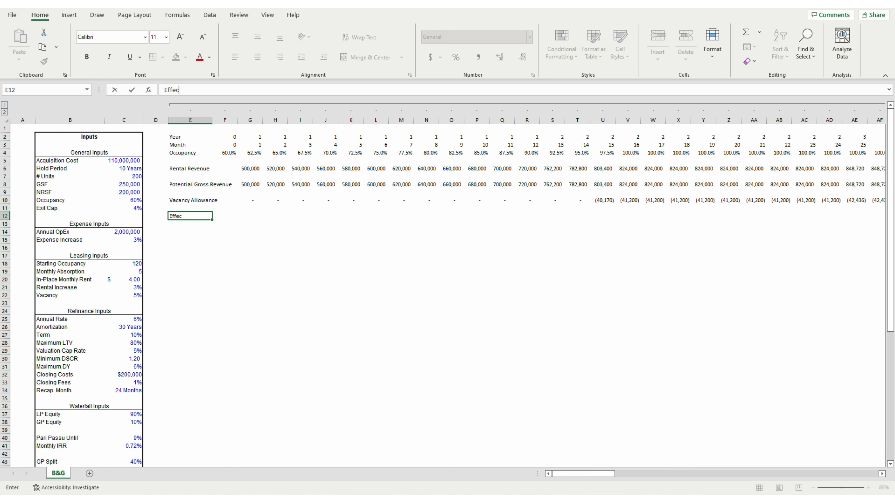
{"action": "type", "text": "tive Gross Revenue"}
Step: Enter the formula =G8+G10 in G12 to add potential gross revenue and the vacancy allowance
{"action": "key", "text": "Right"}
{"action": "key", "text": "Right"}
{"action": "type", "text": "="}
{"action": "key", "text": "Up"}
{"action": "key", "text": "Up"}
{"action": "key", "text": "Up"}
{"action": "key", "text": "Up"}
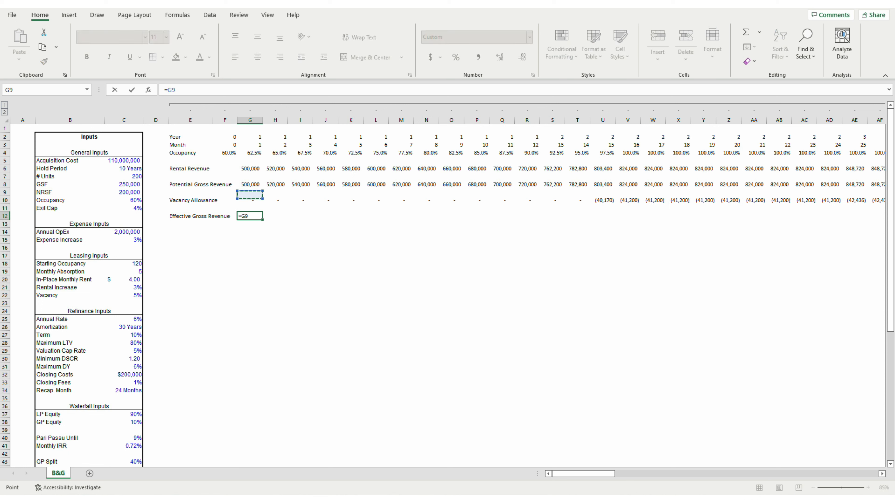
{"action": "type", "text": "+"}
{"action": "key", "text": "Up"}
{"action": "key", "text": "Up"}
{"action": "key", "text": "Return"}
Step: Copy the G12 effective gross revenue formula across row 12 through the last month column
{"action": "key", "text": "Up"}
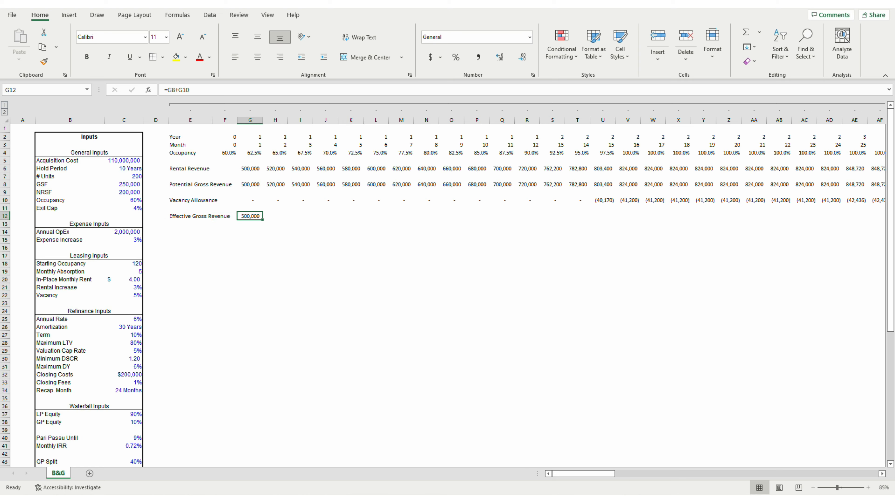
{"action": "key", "text": "ctrl+c"}
{"action": "key", "text": "ctrl+shift+Right"}
{"action": "key", "text": "Return"}
Step: Label E14 "Operating Expenses"
{"action": "key", "text": "Left"}
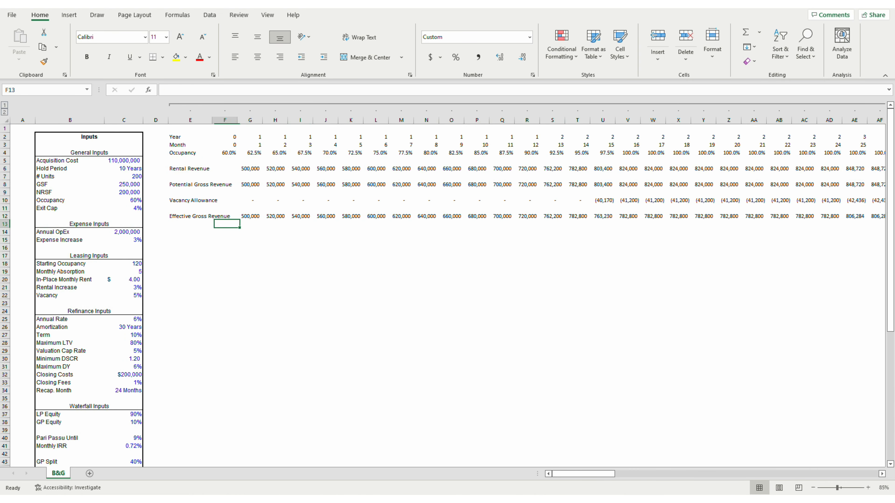
{"action": "key", "text": "Left"}
{"action": "key", "text": "Down"}
{"action": "key", "text": "Down"}
{"action": "type", "text": "Operating Expenses"}
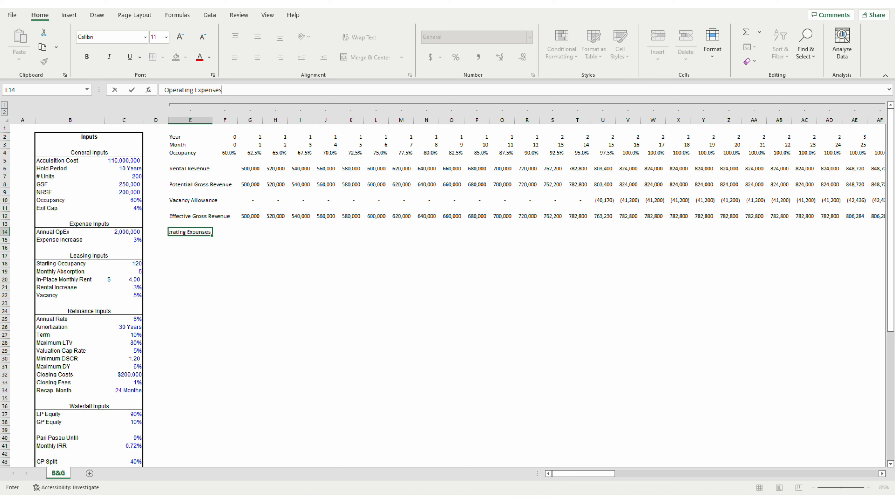
{"action": "key", "text": "Right"}
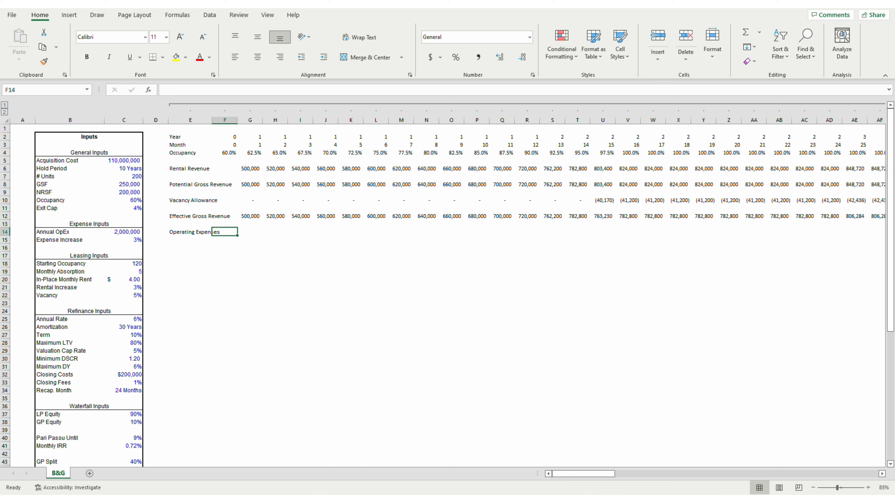
Step: Enter the formula =$C$14/12*((1+$C$15)^(G2-1)) in G14 for monthly operating expenses with annual escalation
{"action": "key", "text": "Right"}
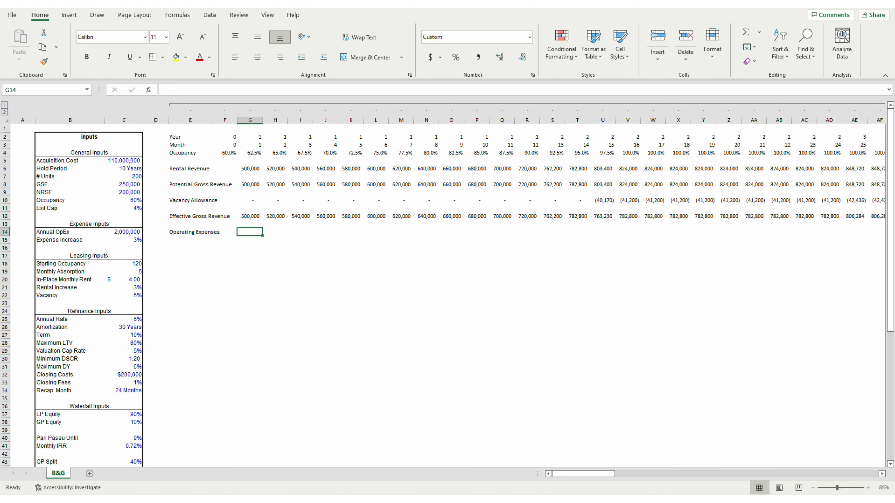
{"action": "type", "text": "="}
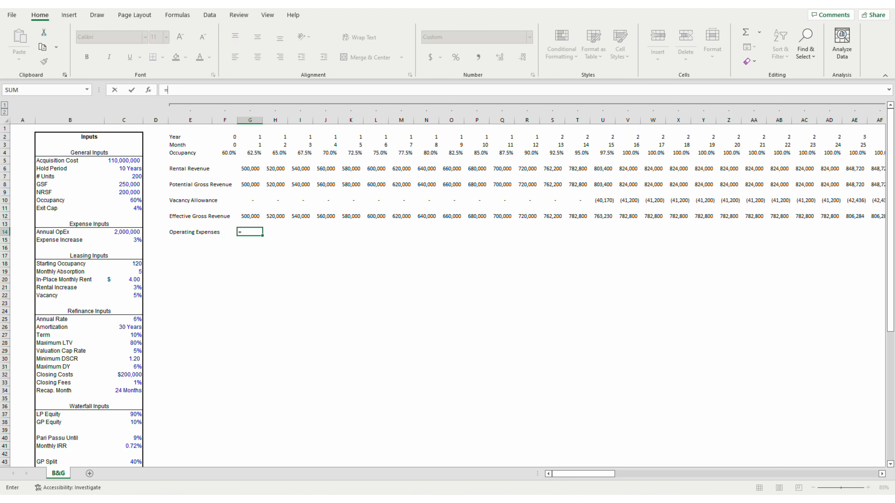
{"action": "key", "text": "Left"}
{"action": "key", "text": "Left"}
{"action": "key", "text": "Left"}
{"action": "key", "text": "Left"}
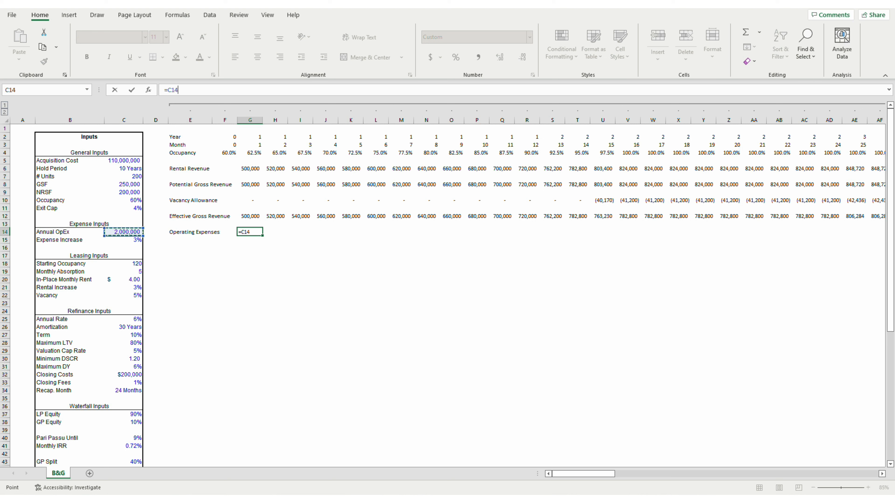
{"action": "key", "text": "F4"}
{"action": "type", "text": "/12*((1+"}
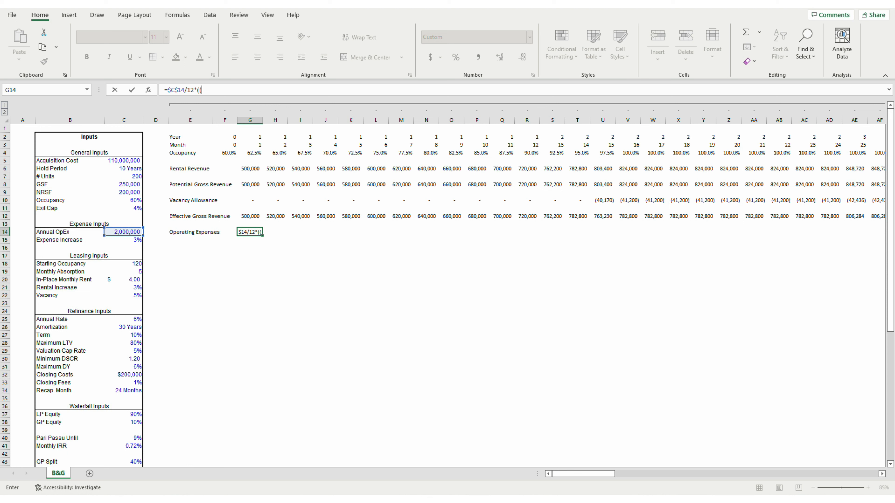
{"action": "key", "text": "Left"}
{"action": "key", "text": "Left"}
{"action": "key", "text": "Left"}
{"action": "key", "text": "Left"}
{"action": "key", "text": "Down"}
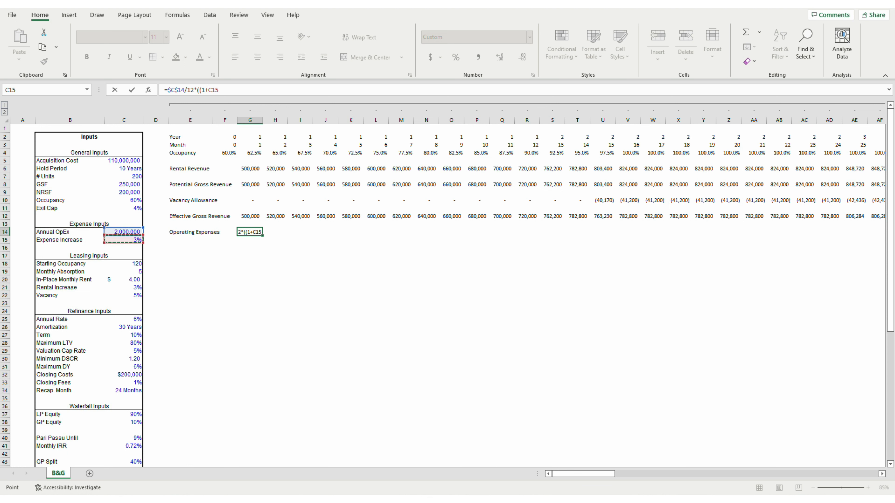
{"action": "key", "text": "F4"}
{"action": "type", "text": ")^("}
{"action": "key", "text": "Up"}
{"action": "key", "text": "Up"}
{"action": "key", "text": "Up"}
{"action": "key", "text": "Up"}
{"action": "key", "text": "Up"}
{"action": "key", "text": "Up"}
{"action": "key", "text": "Up"}
{"action": "key", "text": "Up"}
{"action": "key", "text": "Up"}
{"action": "key", "text": "Up"}
{"action": "key", "text": "Up"}
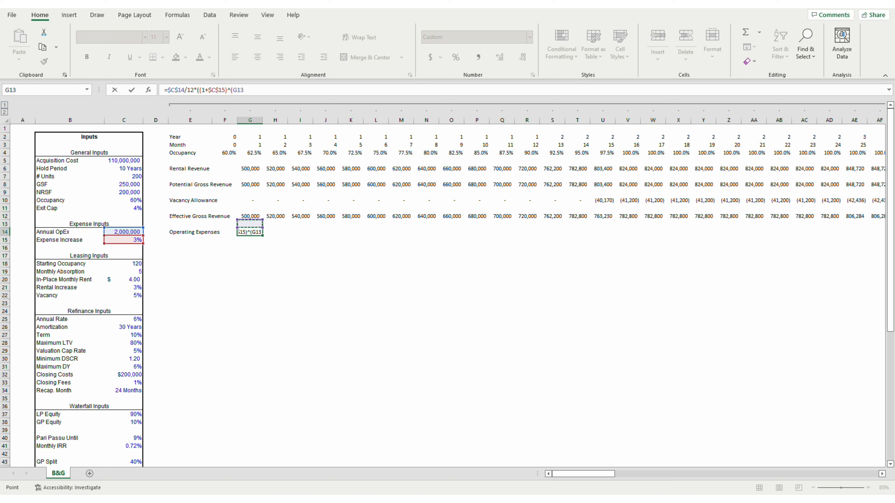
{"action": "key", "text": "Up"}
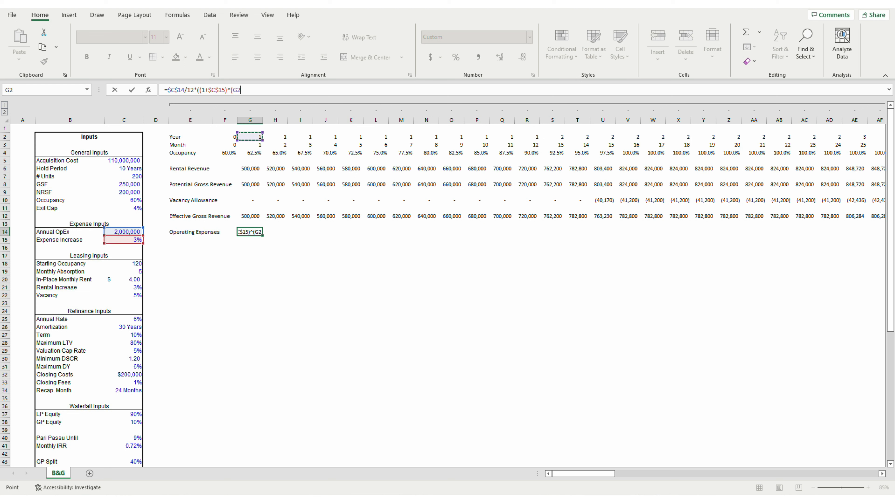
{"action": "type", "text": "-1))"}
{"action": "key", "text": "Left"}
Step: Copy the G14 operating expenses formula across row 14 through the last month column
{"action": "key", "text": "Left"}
{"action": "key", "text": "Right"}
{"action": "key", "text": "Right"}
{"action": "key", "text": "ctrl+c"}
{"action": "key", "text": "ctrl+shift+Right"}
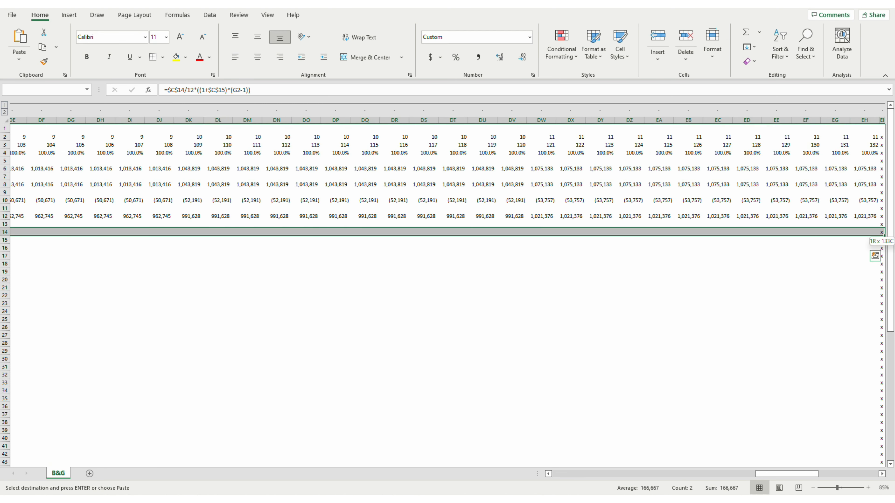
{"action": "key", "text": "shift+Left"}
{"action": "key", "text": "Return"}
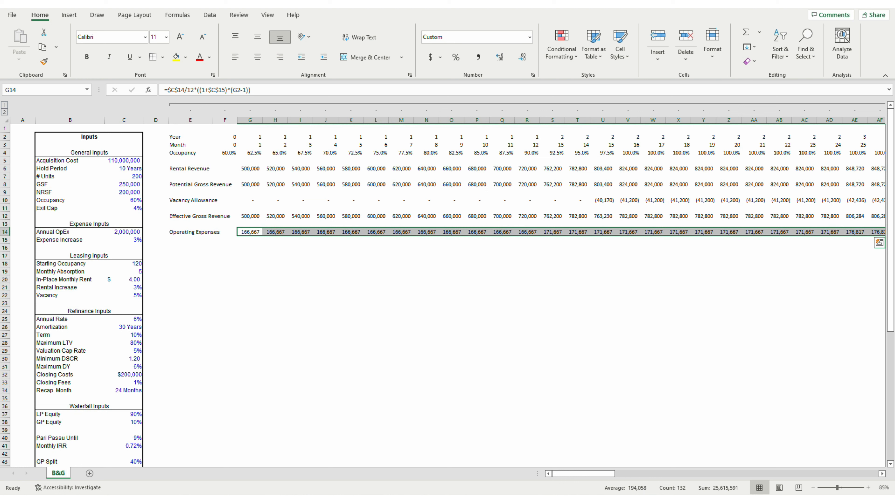
Step: Label E16 "Net Operating Income"
{"action": "key", "text": "Down"}
{"action": "key", "text": "Left"}
{"action": "key", "text": "Left"}
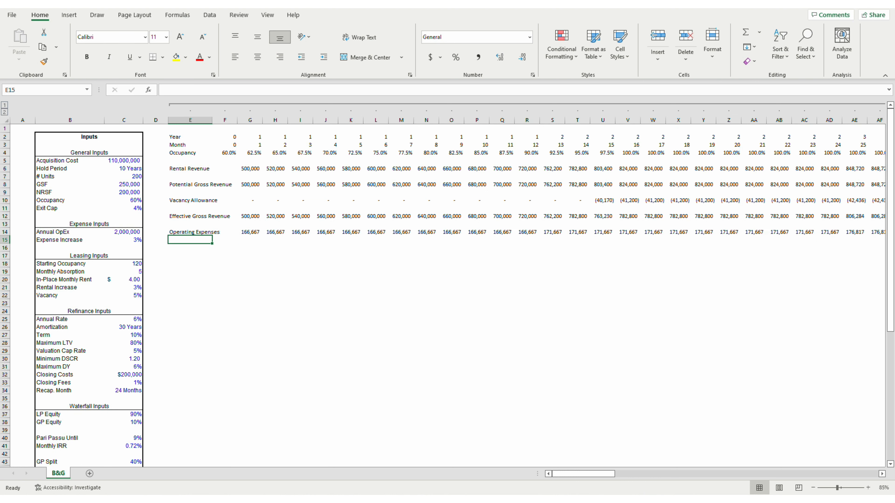
{"action": "key", "text": "Down"}
{"action": "type", "text": "Net Operating"}
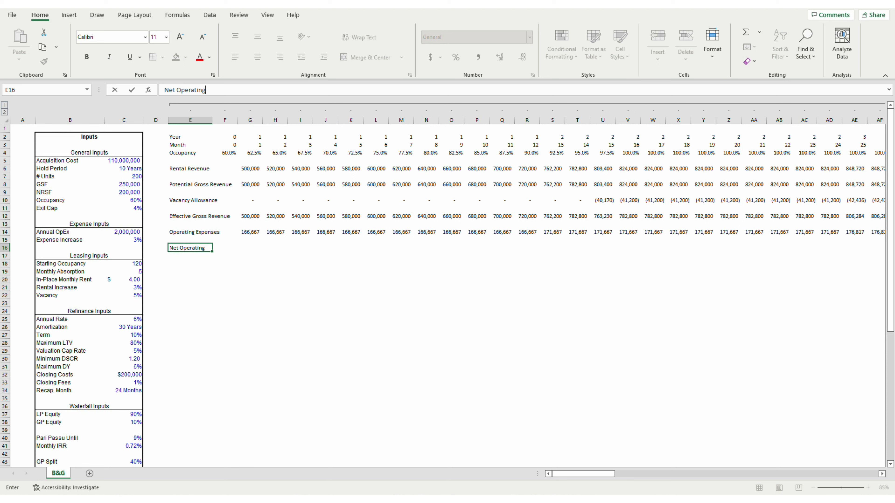
{"action": "type", "text": " Income"}
Step: Enter the formula =G12-G14 in G16 to subtract operating expenses from effective gross revenue
{"action": "key", "text": "Right"}
{"action": "key", "text": "Right"}
{"action": "type", "text": "="}
{"action": "key", "text": "Up"}
{"action": "key", "text": "Up"}
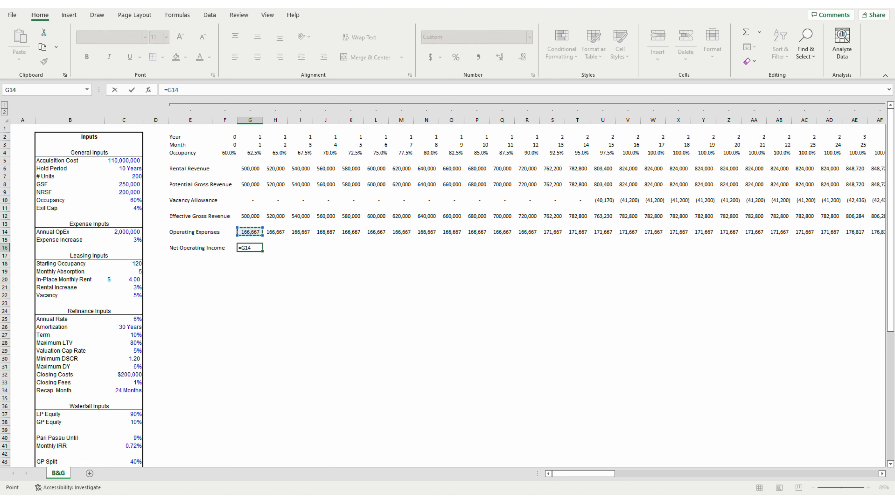
{"action": "key", "text": "Up"}
{"action": "key", "text": "Up"}
{"action": "type", "text": "-"}
{"action": "key", "text": "Up"}
{"action": "key", "text": "Up"}
{"action": "key", "text": "Return"}
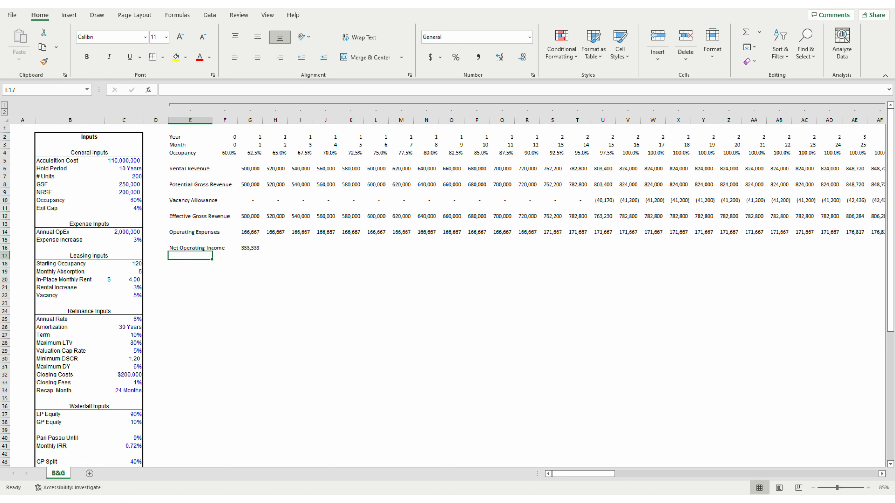
Step: Copy the G16 net operating income formula across row 16 through the last month column
{"action": "key", "text": "Up"}
{"action": "key", "text": "Right"}
{"action": "key", "text": "Right"}
{"action": "key", "text": "ctrl+c"}
{"action": "key", "text": "shift+Right"}
{"action": "key", "text": "ctrl+shift+Right"}
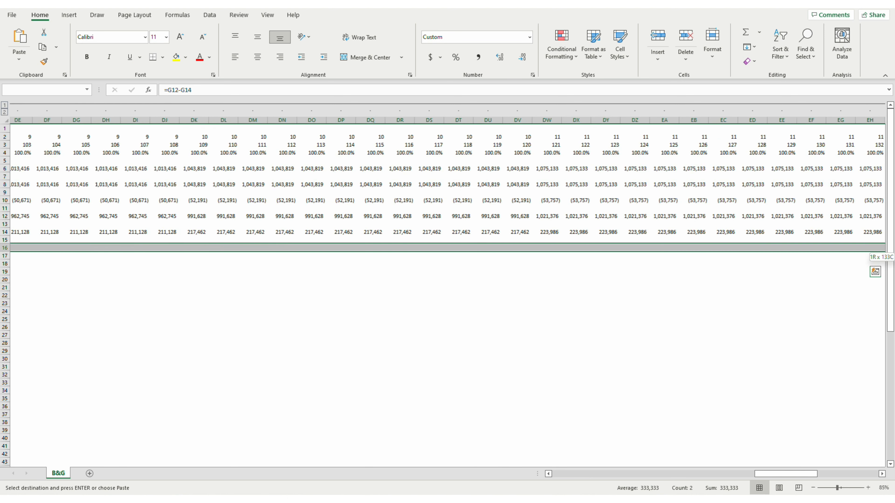
{"action": "key", "text": "shift+Left"}
{"action": "key", "text": "Return"}
Step: Bold the Net Operating Income row from its label in E16 through the last month column
{"action": "key", "text": "Down"}
{"action": "key", "text": "Left"}
{"action": "key", "text": "Left"}
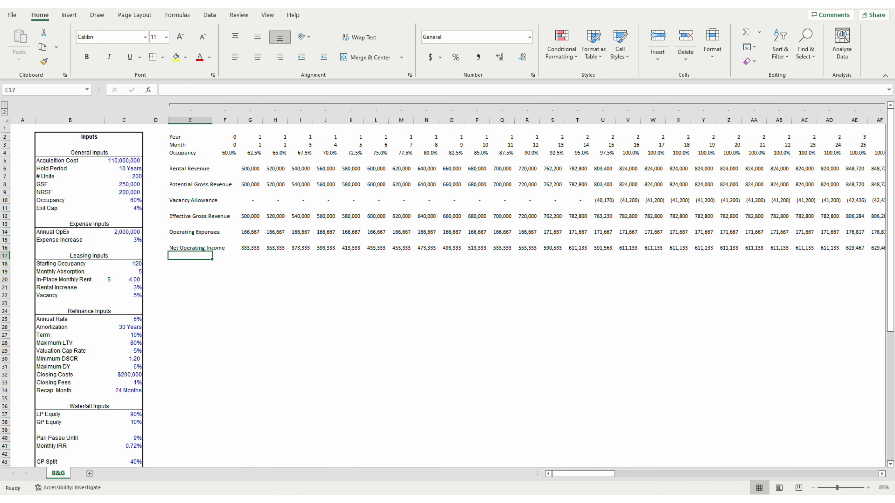
{"action": "key", "text": "Up"}
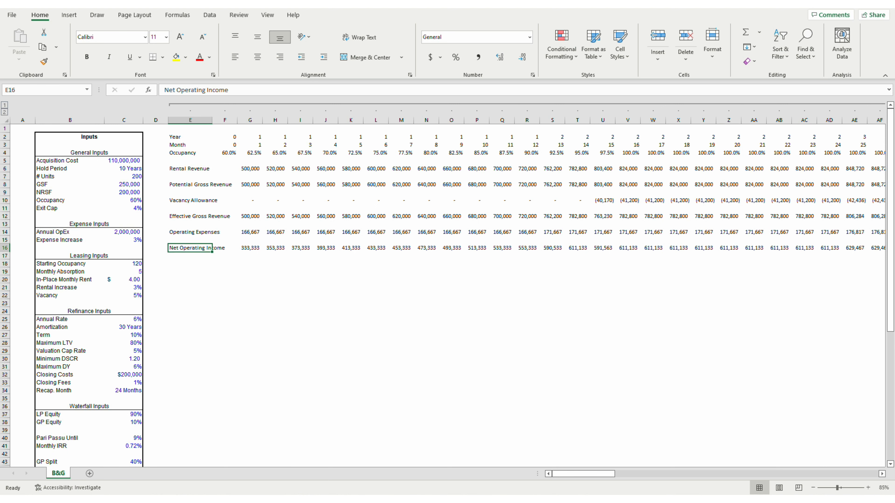
{"action": "key", "text": "ctrl+shift+Right"}
{"action": "key", "text": "ctrl+shift+Right"}
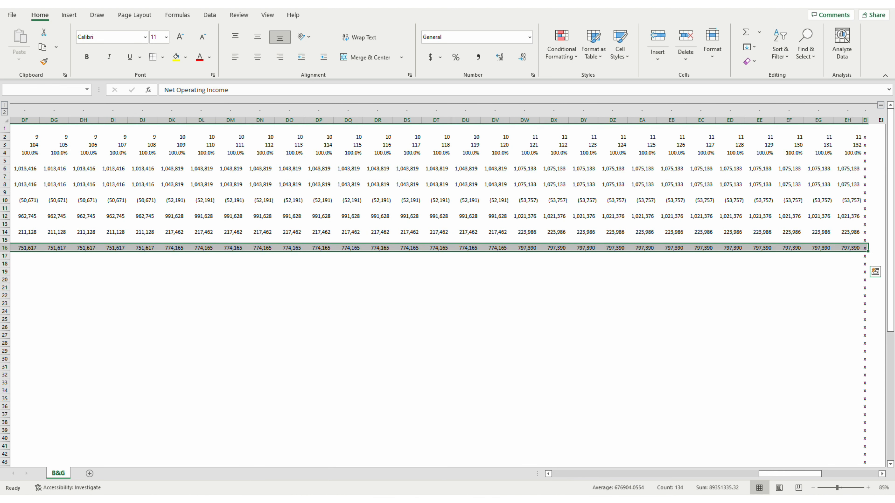
{"action": "key", "text": "shift+Left"}
{"action": "key", "text": "ctrl+b"}
{"action": "key", "text": "ctrl+BackSpace"}
{"action": "key", "text": "Down"}
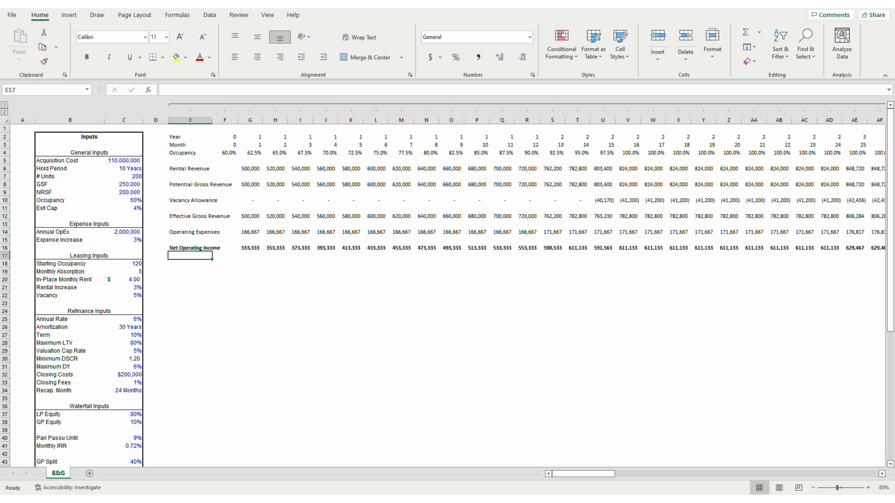
Step: Autofit column E to the width of the "Effective Gross Revenue" label in E12
{"action": "key", "text": "Up"}
{"action": "key", "text": "Up"}
{"action": "key", "text": "Up"}
{"action": "key", "text": "Up"}
{"action": "key", "text": "Up"}
{"action": "key", "text": "alt"}
{"action": "key", "text": "h"}
{"action": "key", "text": "o"}
{"action": "key", "text": "i"}
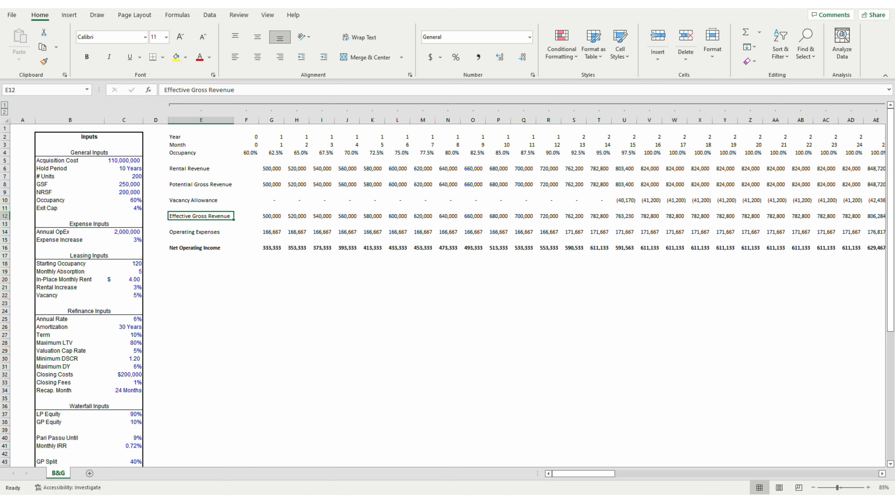
Step: Label E18 "Purchase Price"
{"action": "key", "text": "Down"}
{"action": "key", "text": "Down"}
{"action": "key", "text": "Down"}
{"action": "key", "text": "Down"}
{"action": "key", "text": "Down"}
{"action": "key", "text": "Down"}
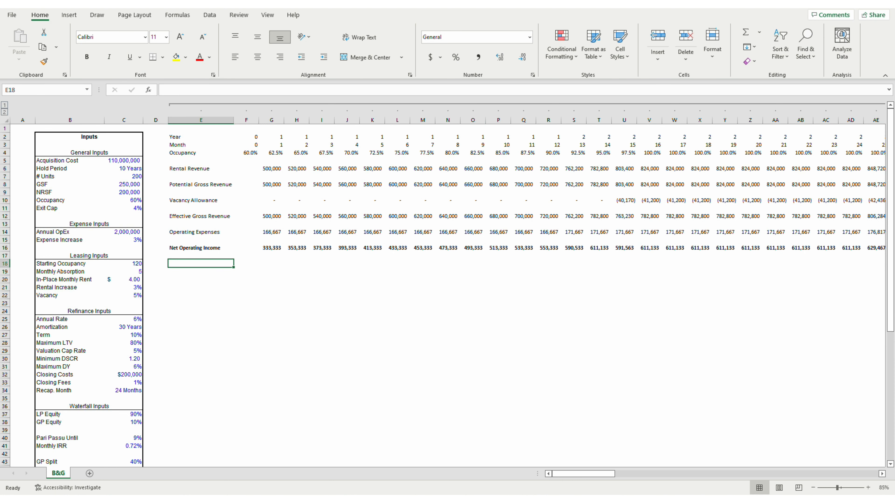
{"action": "type", "text": "Purchase Price"}
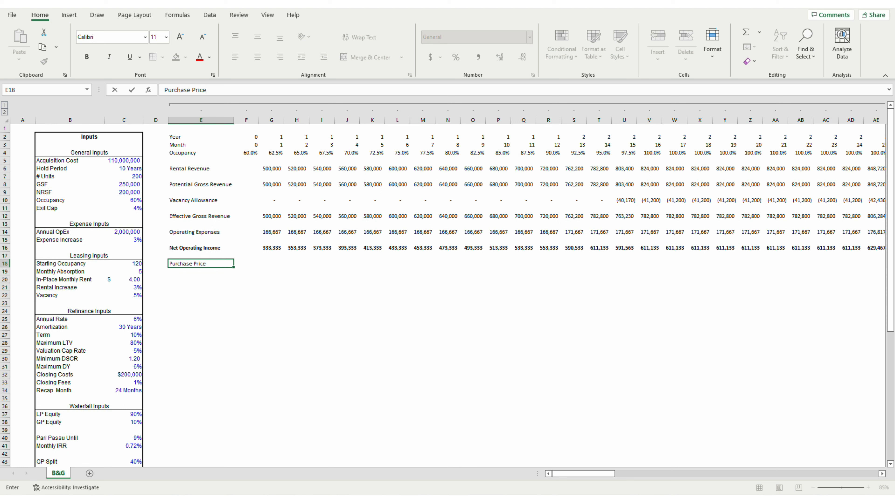
Step: Enter the formula =-C5 in F18 to bring in the acquisition cost as a month 0 outflow
{"action": "key", "text": "Tab"}
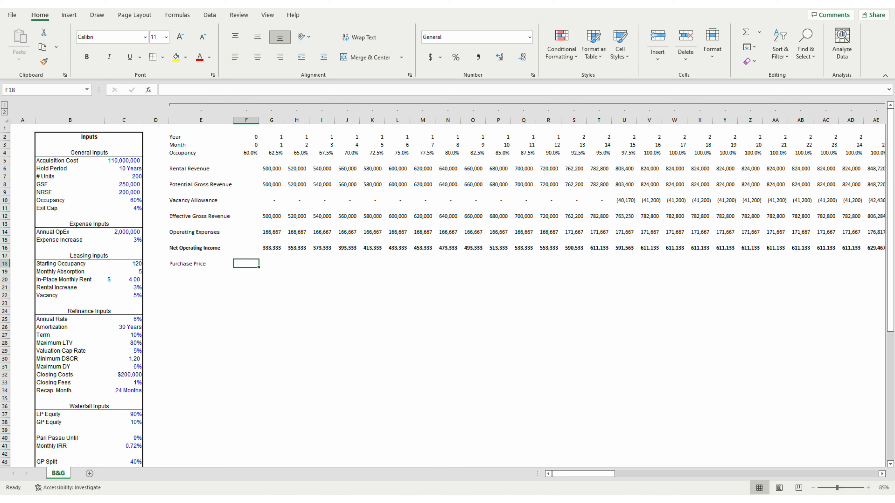
{"action": "type", "text": "=-"}
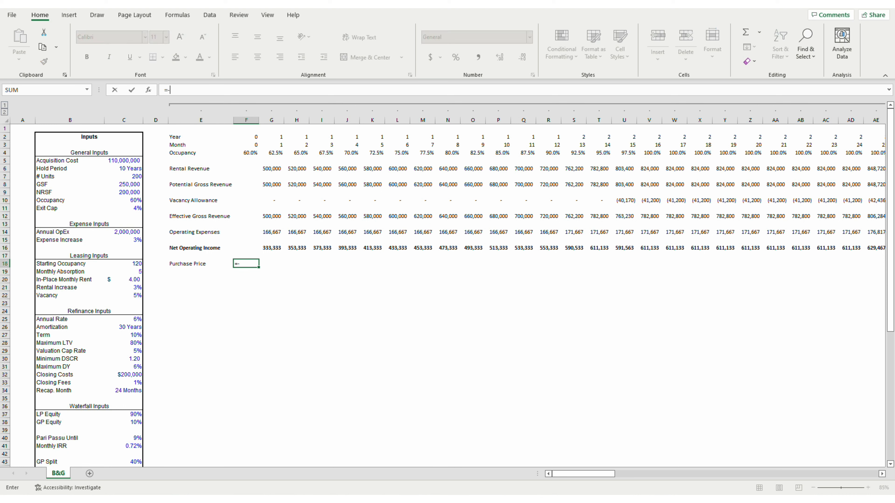
{"action": "key", "text": "Left"}
{"action": "key", "text": "Left"}
{"action": "key", "text": "Left"}
{"action": "key", "text": "Up"}
{"action": "key", "text": "Up"}
{"action": "key", "text": "Up"}
{"action": "key", "text": "Up"}
{"action": "key", "text": "Up"}
{"action": "key", "text": "Up"}
{"action": "key", "text": "Up"}
{"action": "key", "text": "Up"}
{"action": "key", "text": "Up"}
{"action": "key", "text": "Up"}
{"action": "key", "text": "Up"}
{"action": "key", "text": "Up"}
{"action": "key", "text": "Up"}
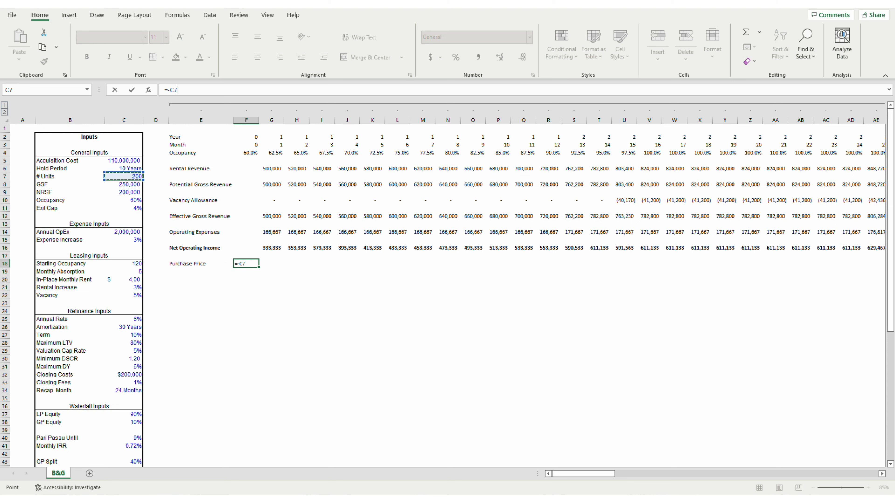
{"action": "key", "text": "Return"}
Step: Autofit column F to the width of the purchase price in F18
{"action": "key", "text": "Up"}
{"action": "key", "text": "Right"}
{"action": "key", "text": "alt+h"}
{"action": "key", "text": "o"}
{"action": "key", "text": "i"}
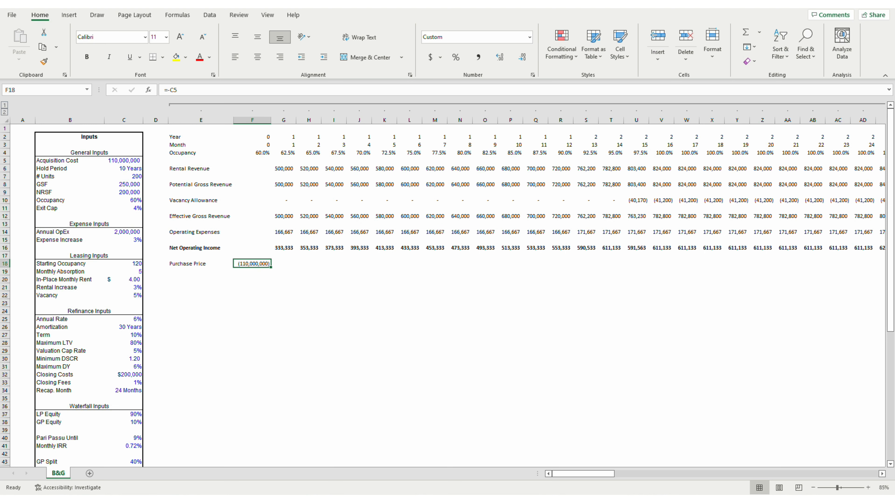
Step: Label E19 "Closing Costs"
{"action": "key", "text": "Down"}
{"action": "key", "text": "Left"}
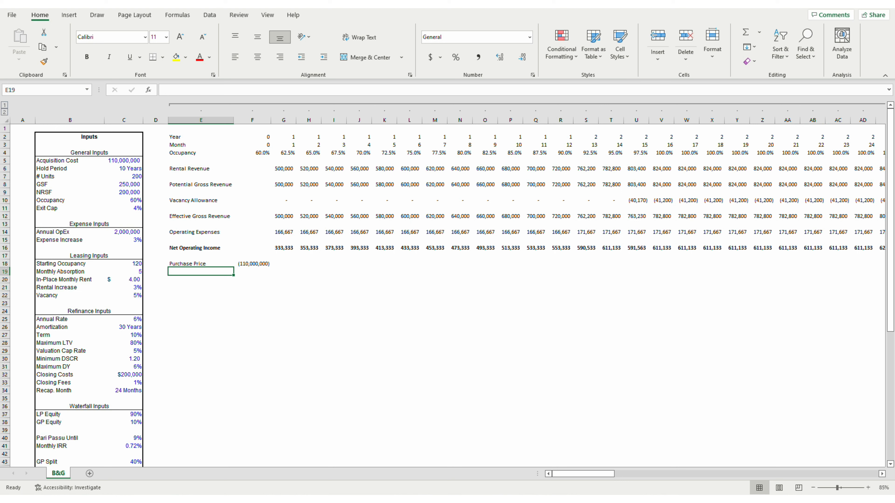
{"action": "type", "text": "C"}
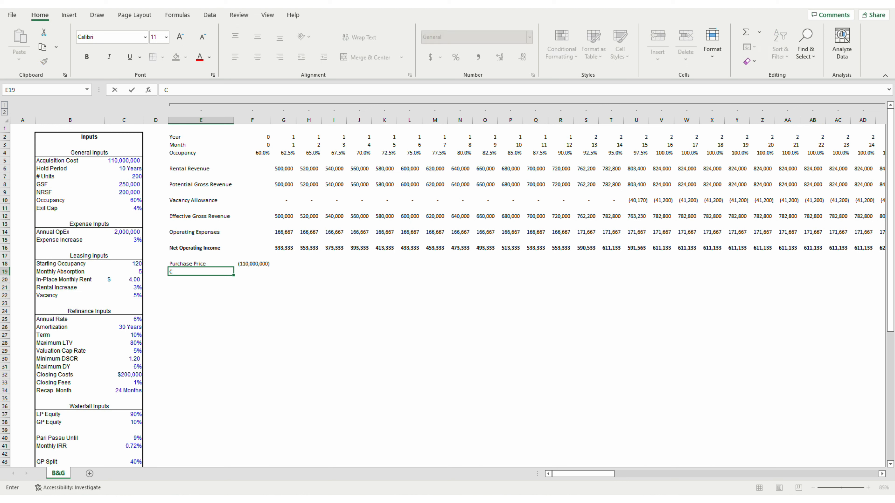
{"action": "type", "text": "losing Costs"}
Step: Enter the formula =-C32 in F19 to bring in the closing costs as a month 0 outflow
{"action": "key", "text": "Tab"}
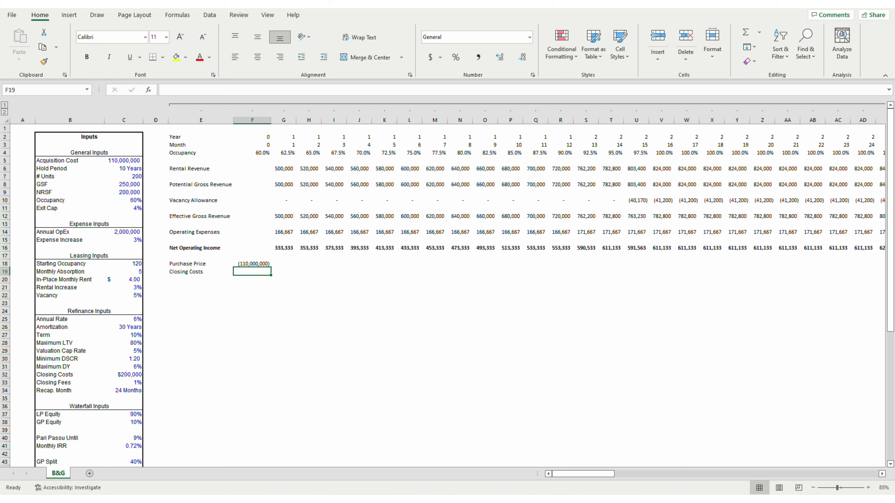
{"action": "type", "text": "="}
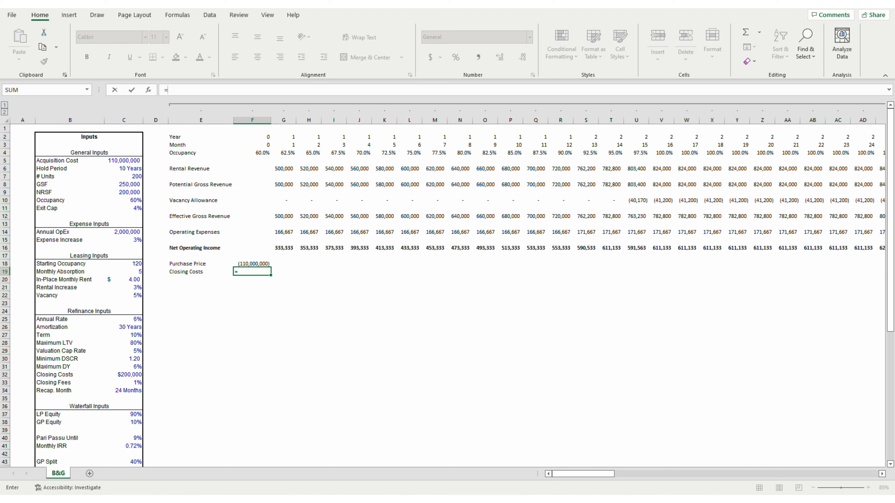
{"action": "type", "text": "-"}
{"action": "key", "text": "Left"}
{"action": "key", "text": "Left"}
{"action": "key", "text": "Down"}
{"action": "key", "text": "Down"}
{"action": "key", "text": "Down"}
{"action": "key", "text": "Down"}
{"action": "key", "text": "Down"}
{"action": "key", "text": "Down"}
{"action": "key", "text": "Down"}
{"action": "key", "text": "Down"}
{"action": "key", "text": "Down"}
{"action": "key", "text": "Down"}
{"action": "key", "text": "Down"}
{"action": "key", "text": "Down"}
{"action": "key", "text": "Down"}
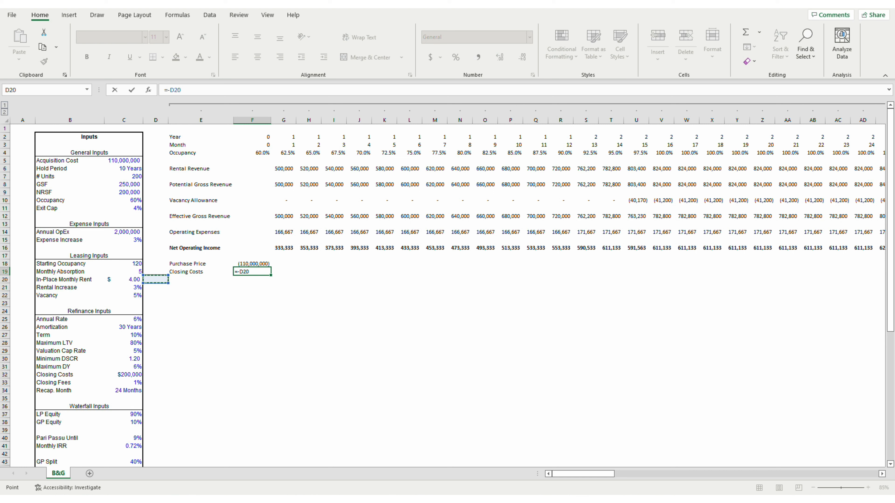
{"action": "key", "text": "Left"}
{"action": "key", "text": "Return"}
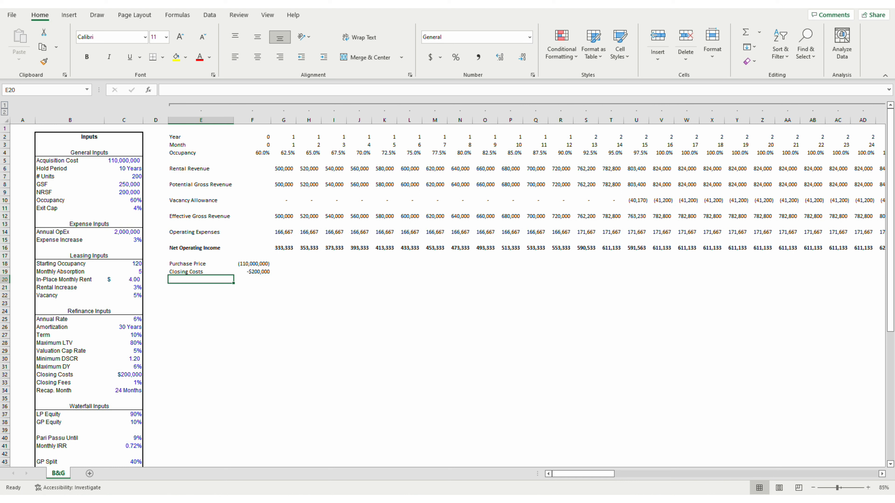
Step: Copy the purchase price formatting from F18 to the closing costs in F19
{"action": "key", "text": "Up"}
{"action": "key", "text": "Right"}
{"action": "key", "text": "Up"}
{"action": "key", "text": "alt+h"}
{"action": "key", "text": "f"}
{"action": "key", "text": "p"}
{"action": "key", "text": "Down"}
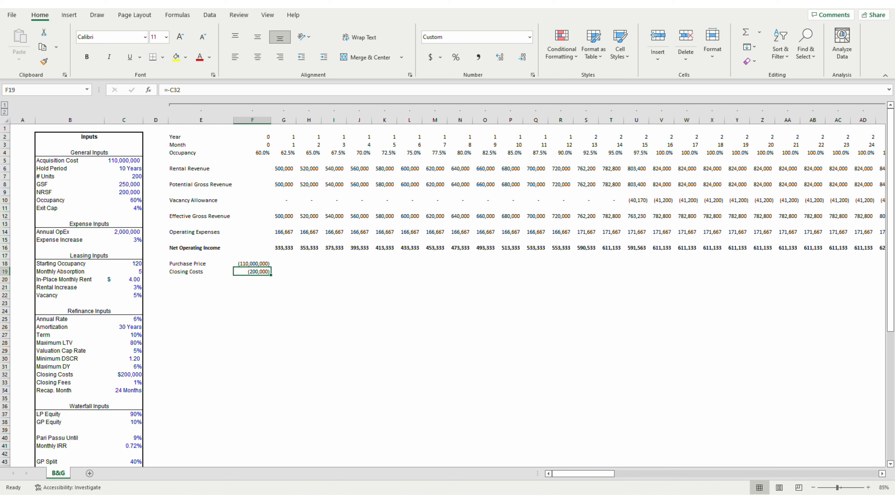
Step: Label E20 "Sale Price"
{"action": "key", "text": "Down"}
{"action": "key", "text": "Left"}
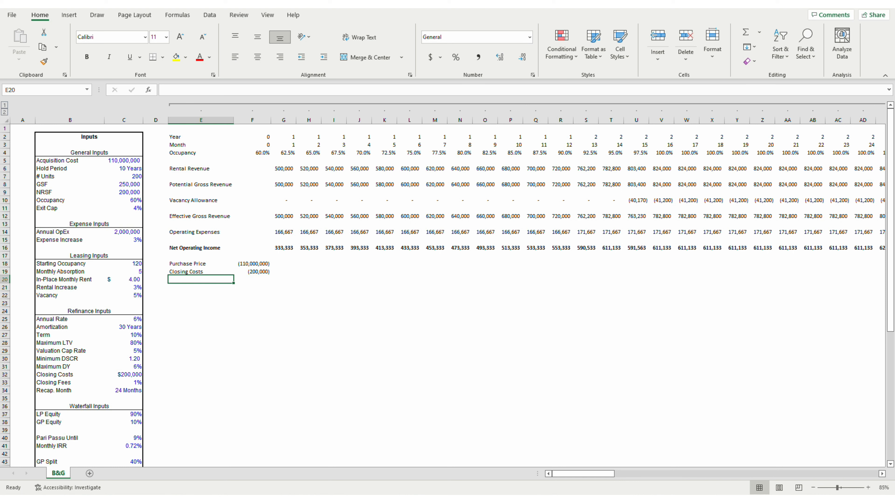
{"action": "type", "text": "Sale Price"}
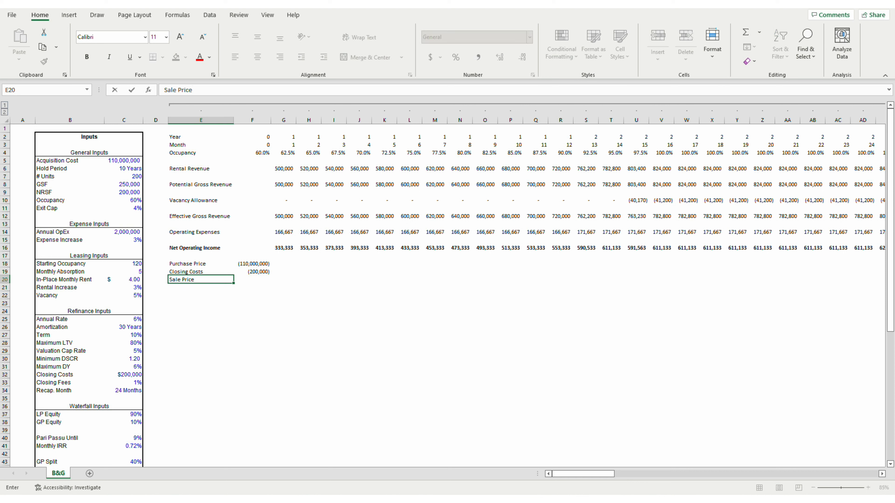
{"action": "key", "text": "Right"}
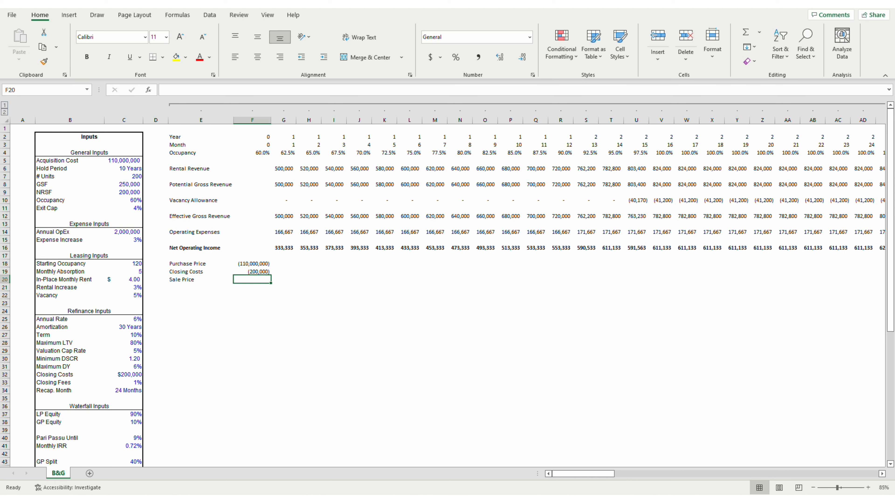
Step: Start the sale price formula in F20 as =SUM(G16:R16)/$C$11, dividing the following twelve months' net operating income by the exit cap
{"action": "type", "text": "=SUM("}
{"action": "key", "text": "Right"}
{"action": "key", "text": "Up"}
{"action": "key", "text": "Up"}
{"action": "key", "text": "Up"}
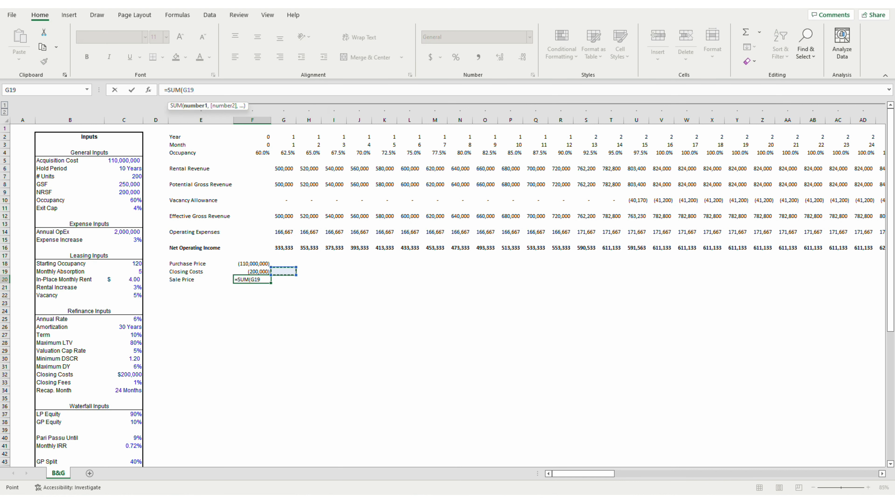
{"action": "key", "text": "Up"}
{"action": "key", "text": "shift+Right"}
{"action": "key", "text": "shift+Right"}
{"action": "key", "text": "shift+Right"}
{"action": "key", "text": "shift+Right"}
{"action": "key", "text": "shift+Right"}
{"action": "key", "text": "shift+Right"}
{"action": "key", "text": "shift+Right"}
{"action": "key", "text": "shift+Right"}
{"action": "key", "text": "shift+Right"}
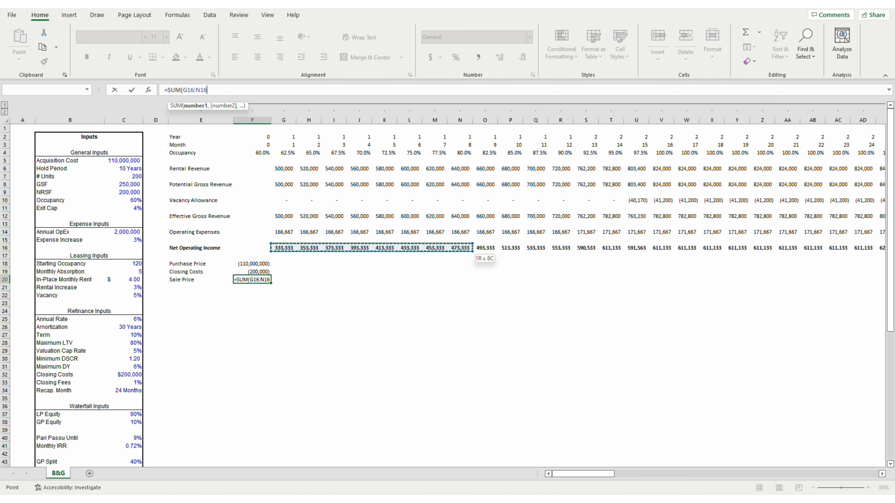
{"action": "key", "text": "shift+Right"}
{"action": "key", "text": "shift+Right"}
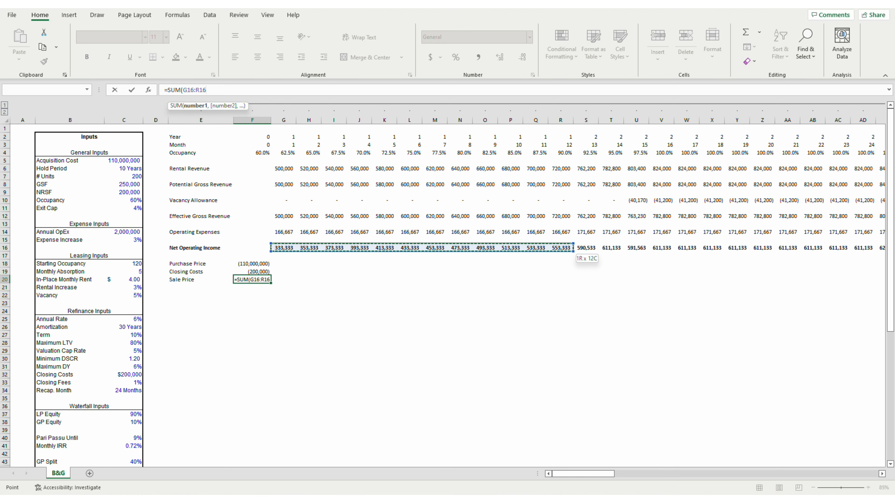
{"action": "type", "text": ")/"}
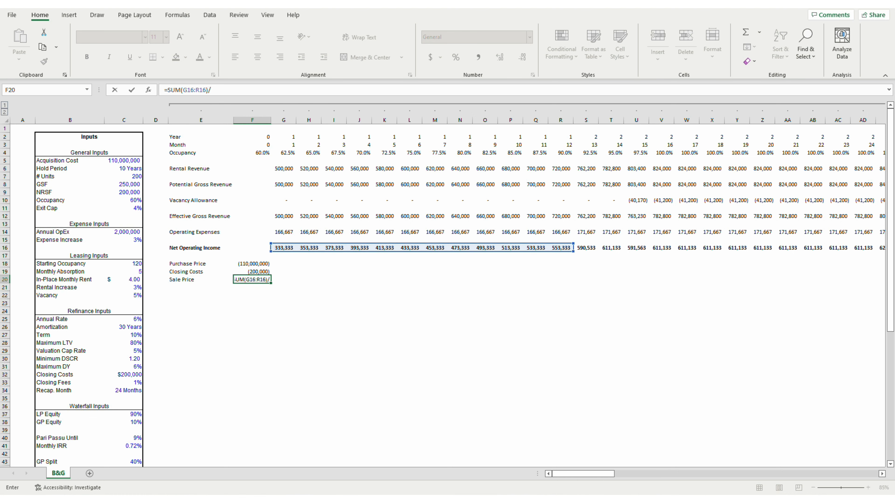
{"action": "key", "text": "Left"}
{"action": "key", "text": "Left"}
{"action": "key", "text": "Left"}
{"action": "key", "text": "Up"}
{"action": "key", "text": "Up"}
{"action": "key", "text": "Up"}
{"action": "key", "text": "Up"}
{"action": "key", "text": "Up"}
{"action": "key", "text": "Up"}
{"action": "key", "text": "Up"}
{"action": "key", "text": "Up"}
{"action": "key", "text": "Up"}
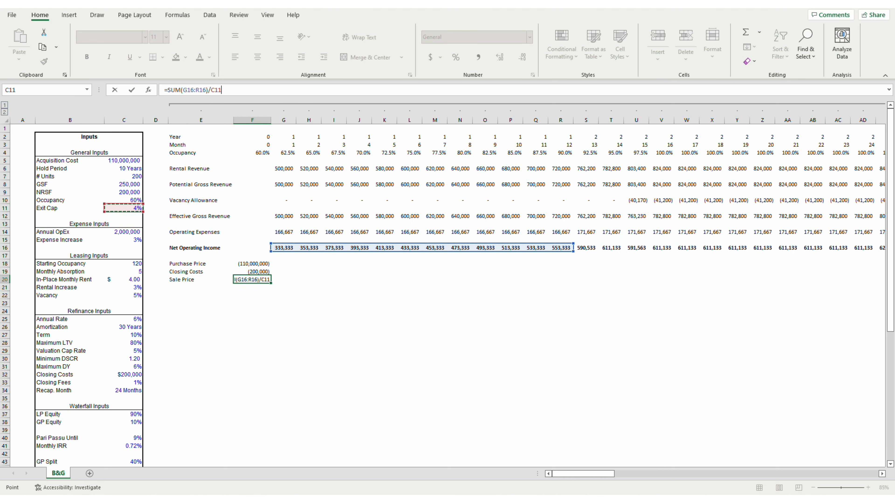
{"action": "key", "text": "F4"}
Step: Complete the F20 formula by multiplying it by the hold-period test (F3=C6*12)
{"action": "type", "text": "*("}
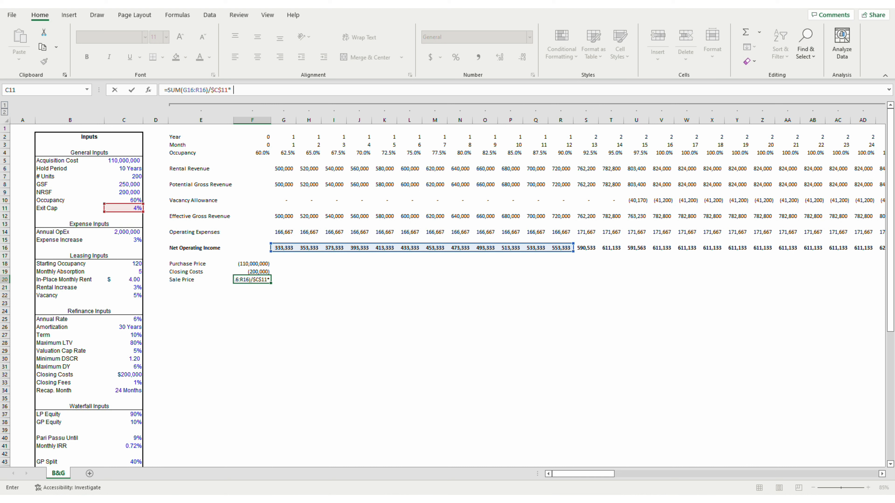
{"action": "key", "text": "Up"}
{"action": "key", "text": "Up"}
{"action": "key", "text": "Up"}
{"action": "key", "text": "Up"}
{"action": "key", "text": "Up"}
{"action": "key", "text": "Up"}
{"action": "key", "text": "Up"}
{"action": "key", "text": "Up"}
{"action": "key", "text": "Up"}
{"action": "key", "text": "Up"}
{"action": "key", "text": "Up"}
{"action": "key", "text": "Up"}
{"action": "key", "text": "Up"}
{"action": "key", "text": "Up"}
{"action": "key", "text": "Up"}
{"action": "key", "text": "Up"}
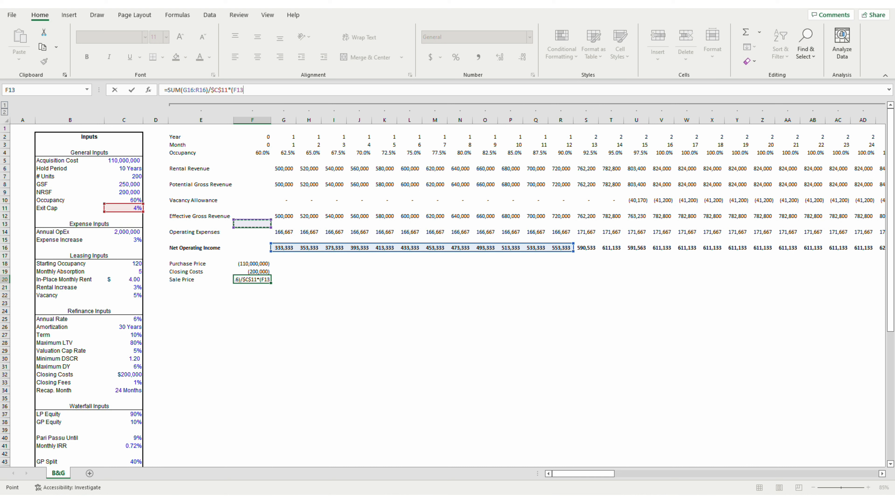
{"action": "key", "text": "Up"}
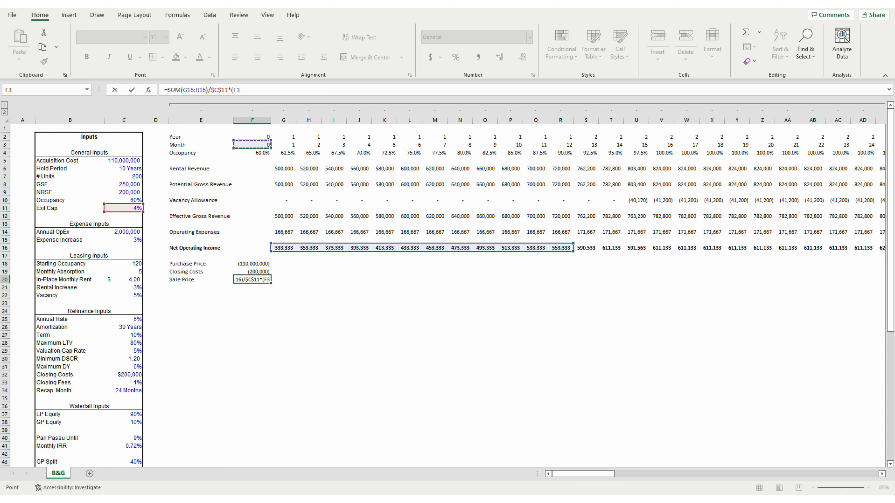
{"action": "type", "text": "="}
{"action": "key", "text": "Left"}
{"action": "key", "text": "Left"}
{"action": "key", "text": "Left"}
{"action": "key", "text": "Up"}
{"action": "key", "text": "Up"}
{"action": "key", "text": "Up"}
{"action": "key", "text": "Up"}
{"action": "key", "text": "Up"}
{"action": "key", "text": "Up"}
{"action": "key", "text": "Up"}
{"action": "key", "text": "Up"}
{"action": "key", "text": "Up"}
{"action": "key", "text": "Up"}
{"action": "key", "text": "Up"}
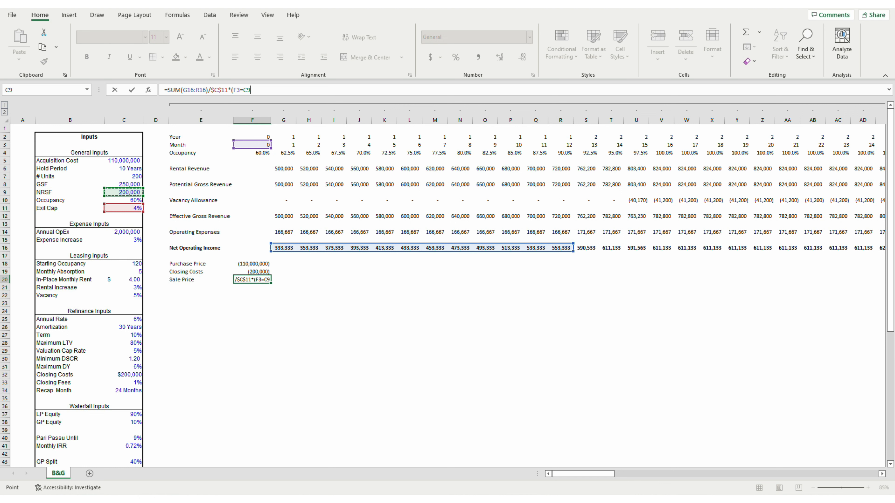
{"action": "key", "text": "Up"}
{"action": "key", "text": "Up"}
{"action": "key", "text": "Up"}
{"action": "type", "text": "*"}
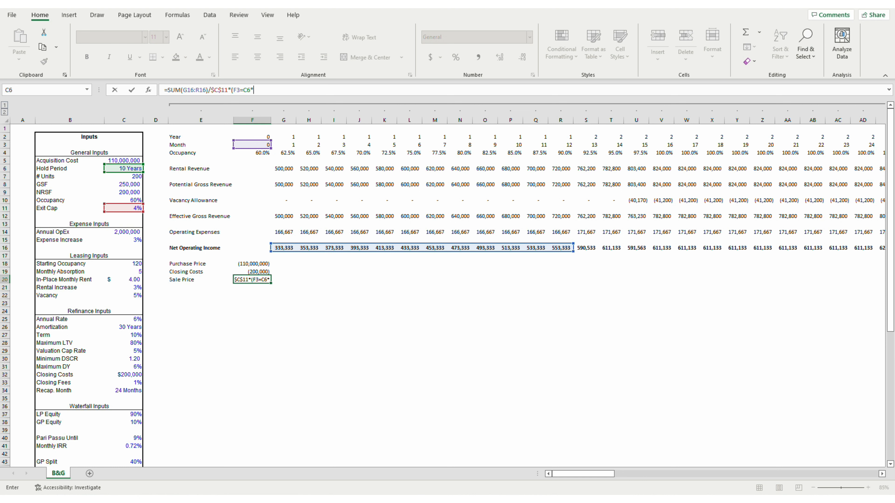
{"action": "type", "text": "12)"}
{"action": "key", "text": "Return"}
Step: Try to copy the sale price formula from F20 across the monthly columns of row 20
{"action": "key", "text": "Up"}
{"action": "key", "text": "ctrl+c"}
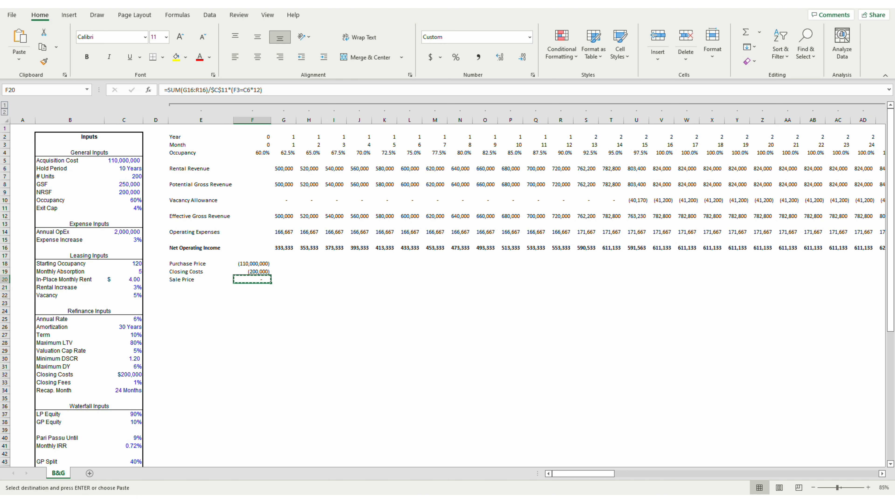
{"action": "key", "text": "ctrl+shift+Right"}
{"action": "key", "text": "shift+Left"}
{"action": "key", "text": "ctrl+v"}
{"action": "key", "text": "ctrl+BackSpace"}
{"action": "key", "text": "Escape"}
{"action": "key", "text": "Up"}
{"action": "key", "text": "shift+Up"}
{"action": "key", "text": "Down"}
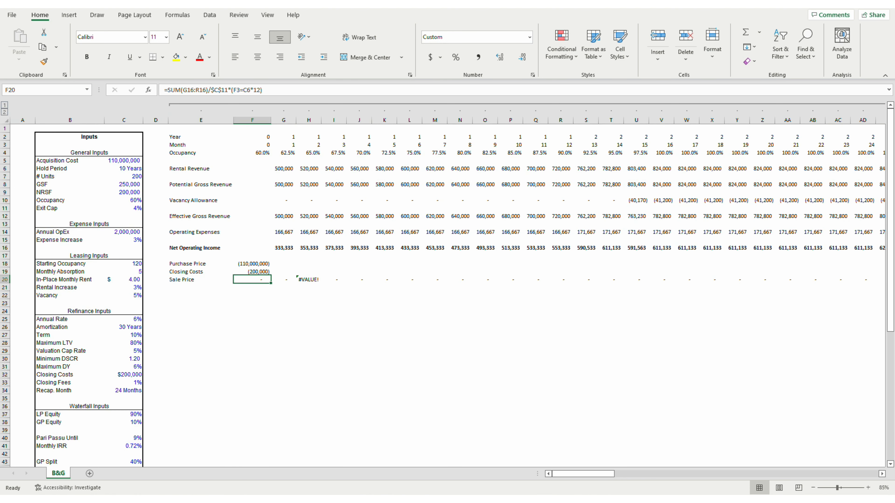
Step: Make the hold period reference in the F20 sale price formula absolute as $C$6
{"action": "key", "text": "F2"}
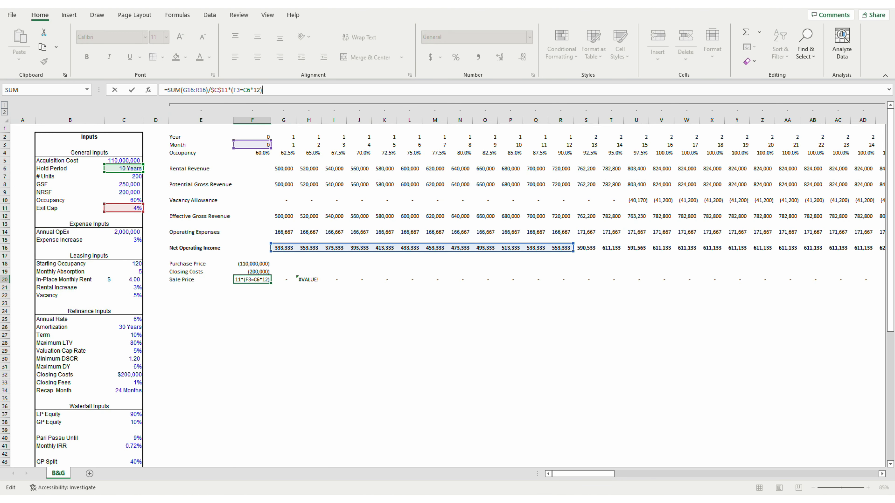
{"action": "key", "text": "Escape"}
{"action": "key", "text": "Left"}
{"action": "key", "text": "Right"}
{"action": "key", "text": "F2"}
{"action": "key", "text": "Left"}
{"action": "key", "text": "Left"}
{"action": "key", "text": "Left"}
{"action": "key", "text": "Left"}
{"action": "key", "text": "F4"}
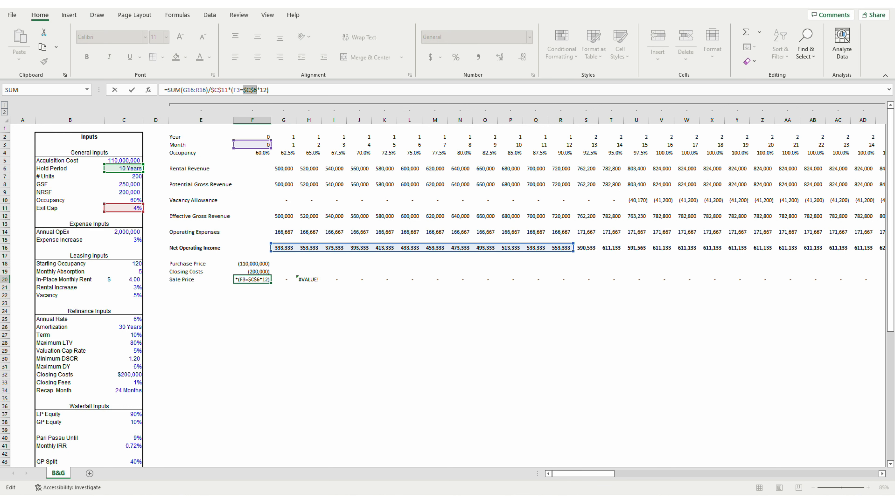
{"action": "key", "text": "ctrl+Return"}
Step: Copy the purchase price, closing costs and sale price formulas from F18:F20 across all monthly columns
{"action": "key", "text": "shift+Up"}
{"action": "key", "text": "shift+Up"}
{"action": "key", "text": "ctrl+c"}
{"action": "key", "text": "ctrl+shift+Right"}
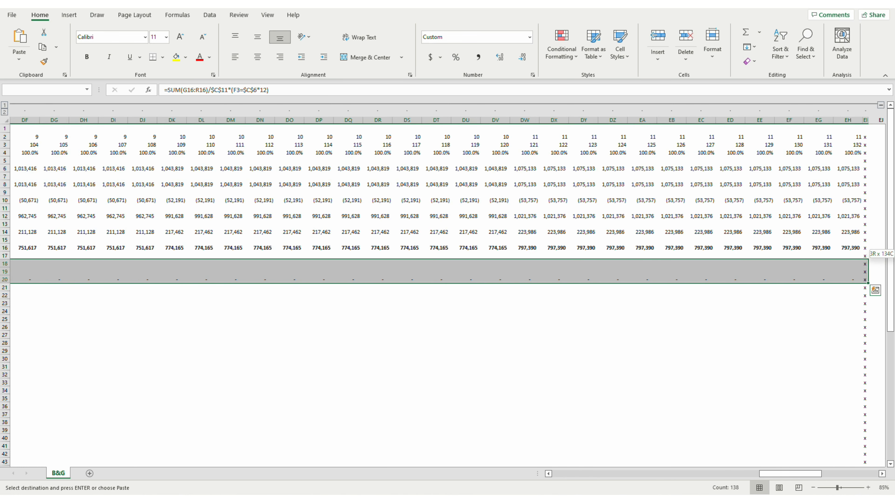
{"action": "key", "text": "ctrl+v"}
{"action": "key", "text": "Escape"}
Step: Check the Sale Price row month by month up to the end of the hold period in month 120
{"action": "key", "text": "Right"}
{"action": "key", "text": "Right"}
{"action": "key", "text": "Right"}
{"action": "key", "text": "Right"}
{"action": "key", "text": "Right"}
{"action": "key", "text": "Right"}
{"action": "key", "text": "Right"}
{"action": "key", "text": "Right"}
{"action": "key", "text": "Right"}
{"action": "key", "text": "Right"}
{"action": "key", "text": "Right"}
{"action": "key", "text": "Right"}
{"action": "key", "text": "Right"}
{"action": "key", "text": "Right"}
{"action": "key", "text": "Right"}
{"action": "key", "text": "Right"}
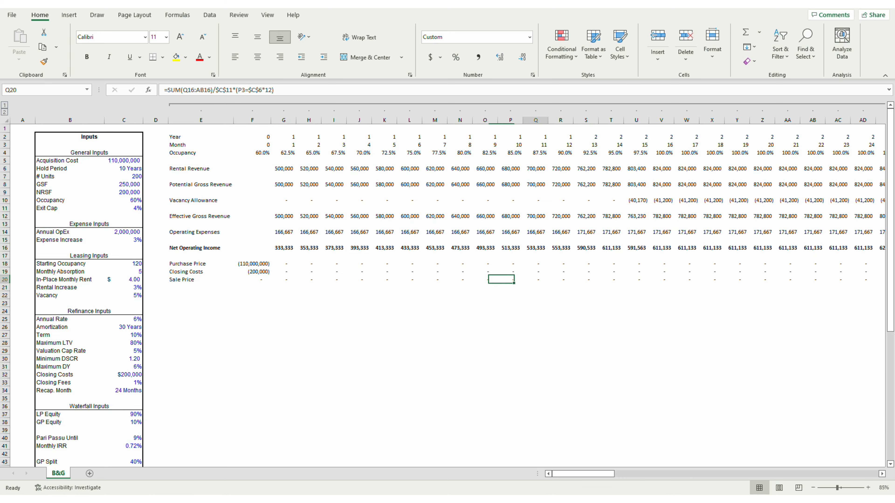
{"action": "key", "text": "Right"}
{"action": "key", "text": "Right"}
{"action": "key", "text": "Right"}
{"action": "key", "text": "Right"}
{"action": "key", "text": "Right"}
{"action": "key", "text": "Right"}
{"action": "key", "text": "Right"}
{"action": "key", "text": "Right"}
{"action": "key", "text": "Right"}
{"action": "key", "text": "Right"}
{"action": "key", "text": "Right"}
{"action": "key", "text": "Right"}
{"action": "key", "text": "Right"}
{"action": "key", "text": "Right"}
{"action": "key", "text": "Right"}
{"action": "key", "text": "Right"}
{"action": "key", "text": "Right"}
{"action": "key", "text": "Right"}
{"action": "key", "text": "Right"}
{"action": "key", "text": "Right"}
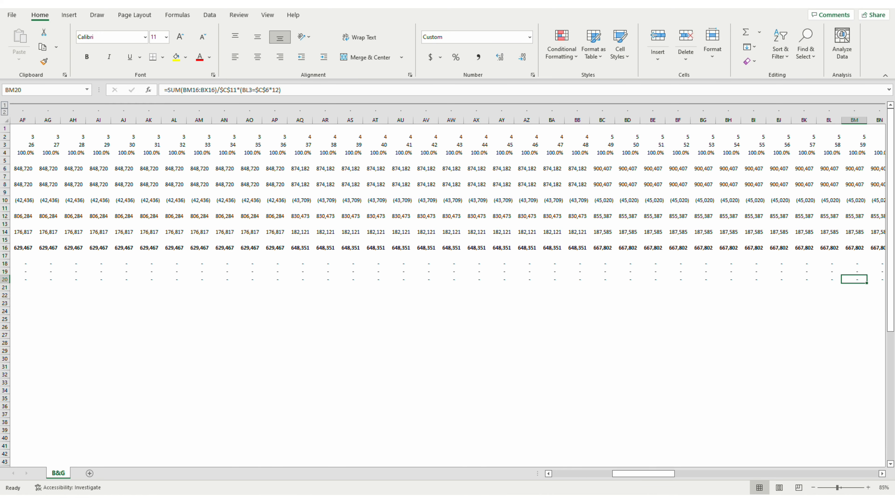
{"action": "key", "text": "Right"}
{"action": "key", "text": "Right"}
{"action": "key", "text": "Right"}
{"action": "key", "text": "Right"}
{"action": "key", "text": "Right"}
{"action": "key", "text": "Right"}
{"action": "key", "text": "Right"}
{"action": "key", "text": "Right"}
{"action": "key", "text": "Right"}
{"action": "key", "text": "Right"}
{"action": "key", "text": "Right"}
{"action": "key", "text": "Right"}
{"action": "key", "text": "Right"}
{"action": "key", "text": "Right"}
{"action": "key", "text": "Right"}
{"action": "key", "text": "Right"}
{"action": "key", "text": "Right"}
{"action": "key", "text": "Right"}
{"action": "key", "text": "Right"}
{"action": "key", "text": "Right"}
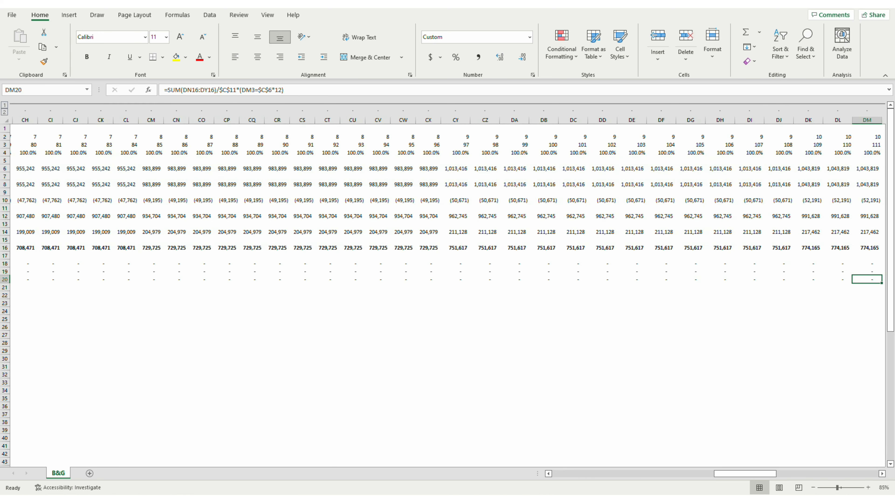
{"action": "key", "text": "Right"}
{"action": "key", "text": "Right"}
{"action": "key", "text": "Right"}
{"action": "key", "text": "Right"}
{"action": "key", "text": "Right"}
{"action": "key", "text": "Left"}
{"action": "key", "text": "alt"}
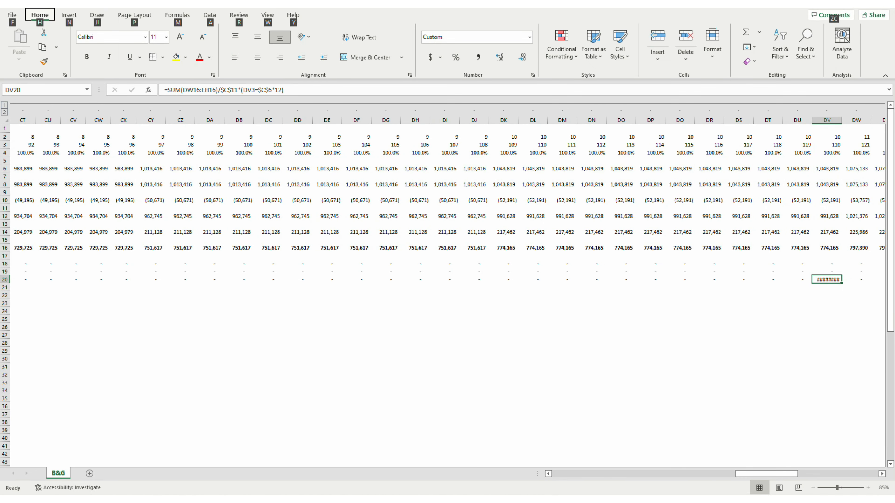
Step: Autofit the width of column DV so the month 120 sale price fits
{"action": "key", "text": "h"}
{"action": "key", "text": "o"}
{"action": "key", "text": "i"}
Step: Enter the label "Unlevered Cashflows" in E22, below the Sale Price row
{"action": "key", "text": "ctrl+Left"}
{"action": "key", "text": "ctrl+Left"}
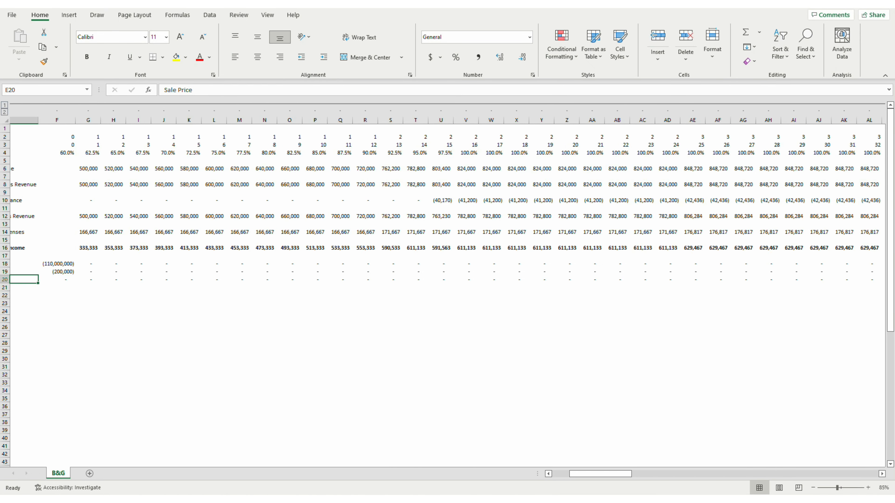
{"action": "key", "text": "Right"}
{"action": "key", "text": "Right"}
{"action": "key", "text": "Down"}
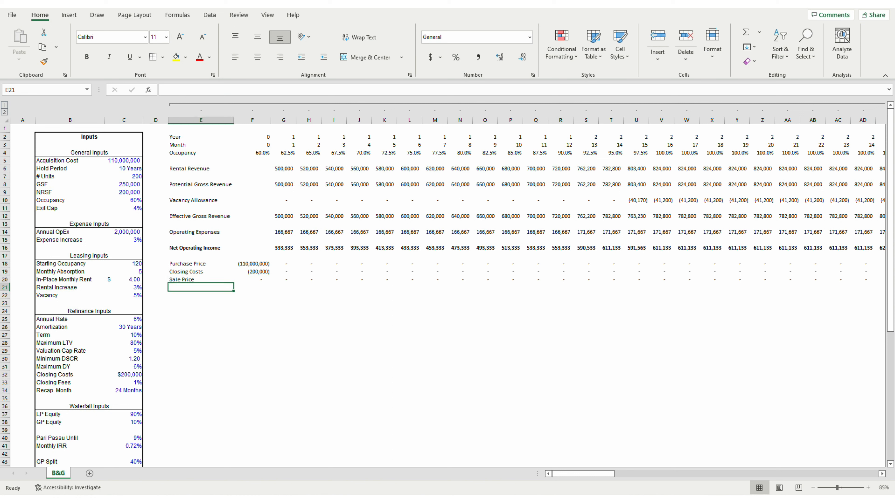
{"action": "key", "text": "Down"}
{"action": "type", "text": "Un"}
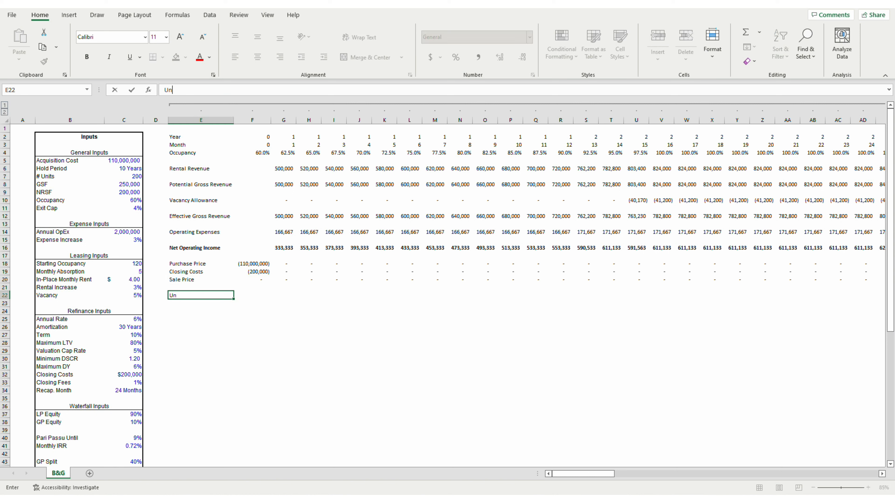
{"action": "type", "text": "levered Cashflows"}
{"action": "key", "text": "Tab"}
Step: Enter the unlevered cash flow formula =SUM(F16:F20)*(F3<=$C$6*12) in F22, limiting it to the hold period
{"action": "type", "text": "=su"}
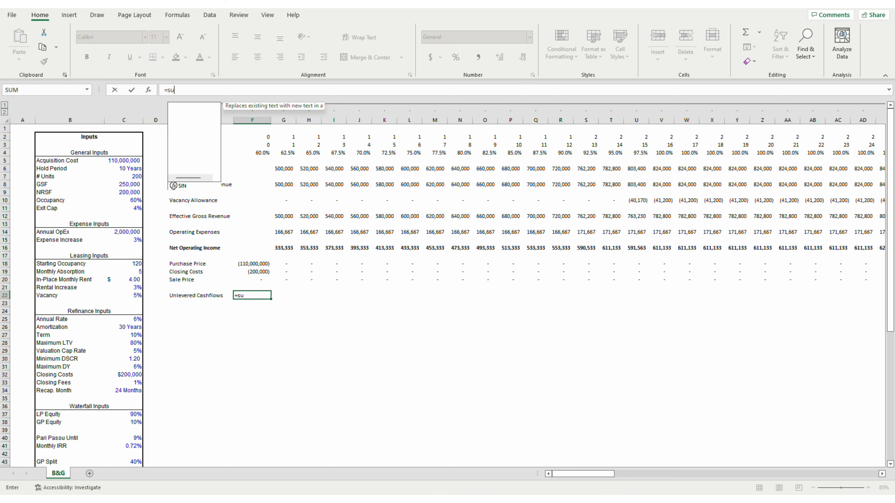
{"action": "key", "text": "Tab"}
{"action": "key", "text": "Up"}
{"action": "key", "text": "Up"}
{"action": "key", "text": "shift+Up"}
{"action": "key", "text": "shift+Up"}
{"action": "key", "text": "shift+Up"}
{"action": "key", "text": "shift+Up"}
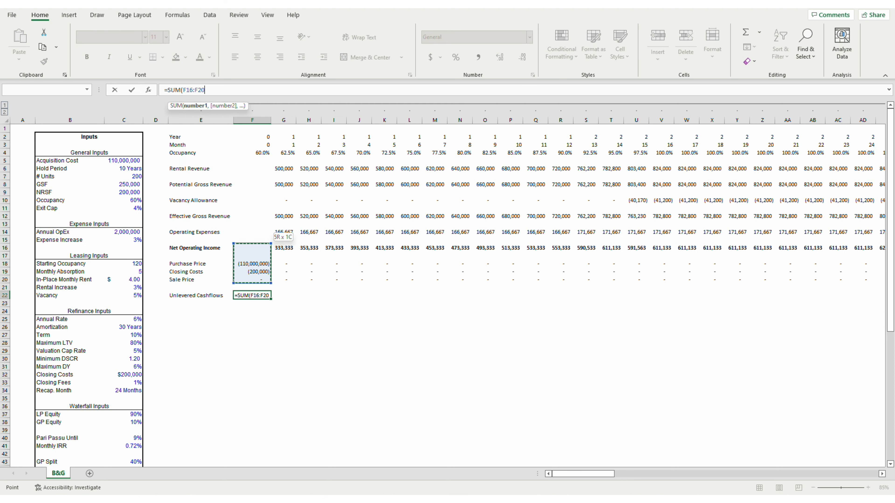
{"action": "type", "text": ")"}
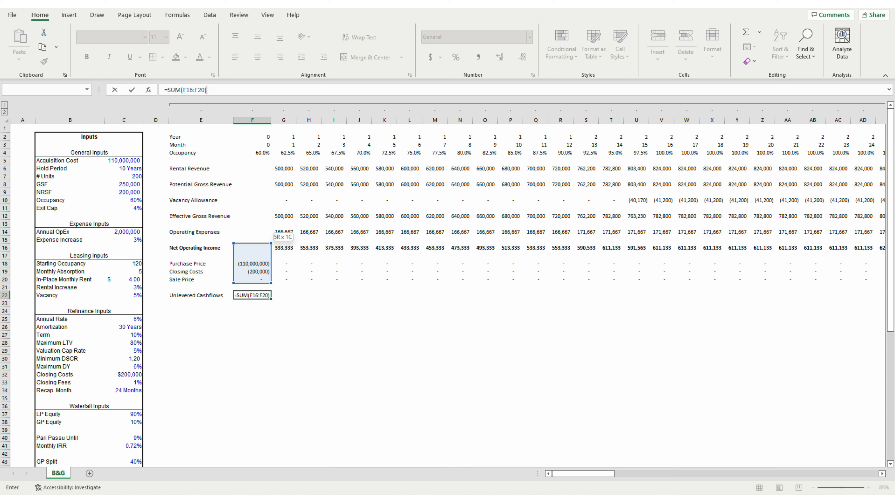
{"action": "type", "text": "*("}
{"action": "key", "text": "Up"}
{"action": "key", "text": "Up"}
{"action": "key", "text": "Up"}
{"action": "key", "text": "Up"}
{"action": "key", "text": "Up"}
{"action": "key", "text": "Up"}
{"action": "key", "text": "Up"}
{"action": "key", "text": "Up"}
{"action": "key", "text": "Up"}
{"action": "key", "text": "Up"}
{"action": "key", "text": "Up"}
{"action": "key", "text": "Up"}
{"action": "key", "text": "Up"}
{"action": "key", "text": "Up"}
{"action": "key", "text": "Up"}
{"action": "key", "text": "Up"}
{"action": "key", "text": "Up"}
{"action": "key", "text": "Up"}
{"action": "key", "text": "Up"}
{"action": "key", "text": "Up"}
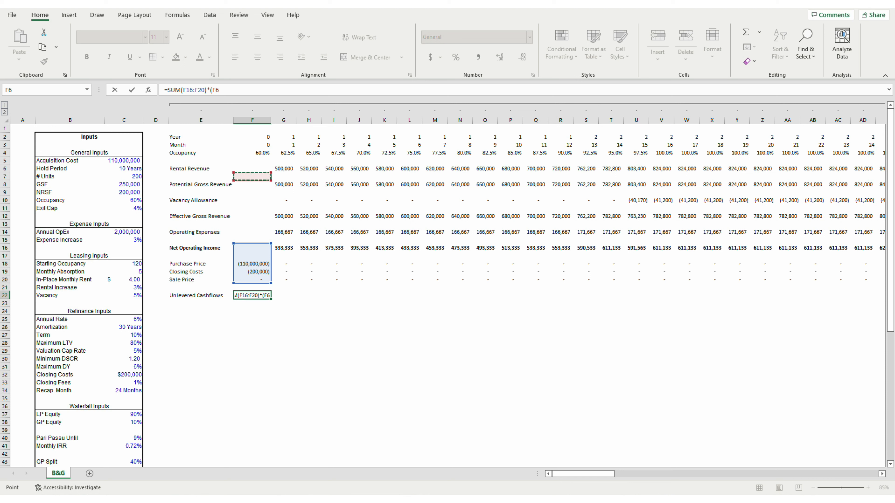
{"action": "key", "text": "Down"}
{"action": "type", "text": "<"}
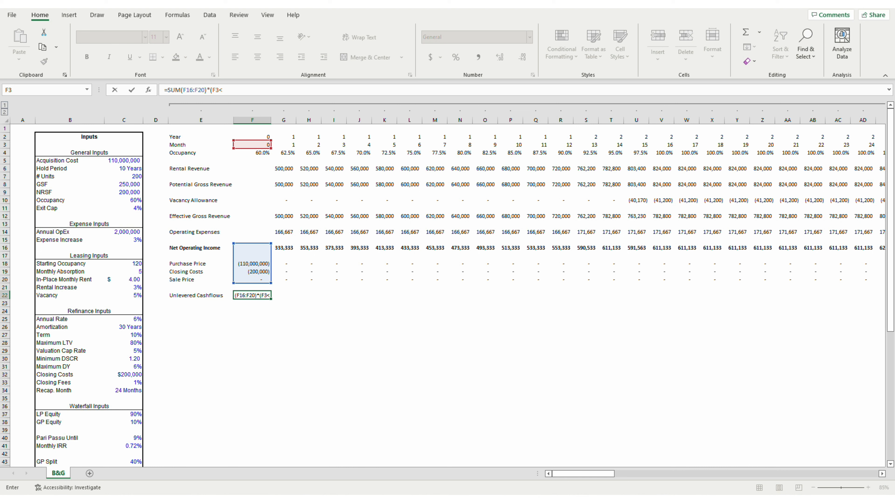
{"action": "type", "text": "="}
{"action": "key", "text": "Left"}
{"action": "key", "text": "Left"}
{"action": "key", "text": "Left"}
{"action": "key", "text": "Up"}
{"action": "key", "text": "Up"}
{"action": "key", "text": "Up"}
{"action": "key", "text": "Up"}
{"action": "key", "text": "Up"}
{"action": "key", "text": "Up"}
{"action": "key", "text": "Up"}
{"action": "key", "text": "Up"}
{"action": "key", "text": "Up"}
{"action": "key", "text": "Up"}
{"action": "key", "text": "Up"}
{"action": "key", "text": "Up"}
{"action": "key", "text": "Up"}
{"action": "key", "text": "Up"}
{"action": "key", "text": "Up"}
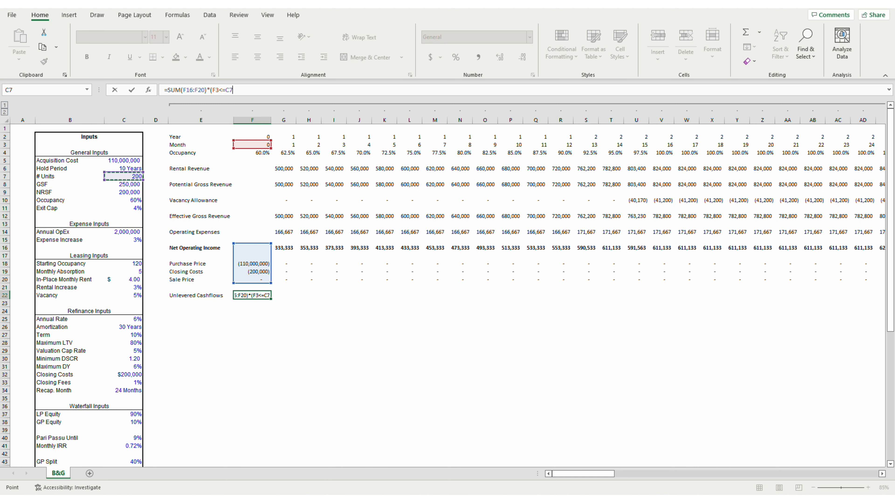
{"action": "key", "text": "Up"}
{"action": "type", "text": "*12"}
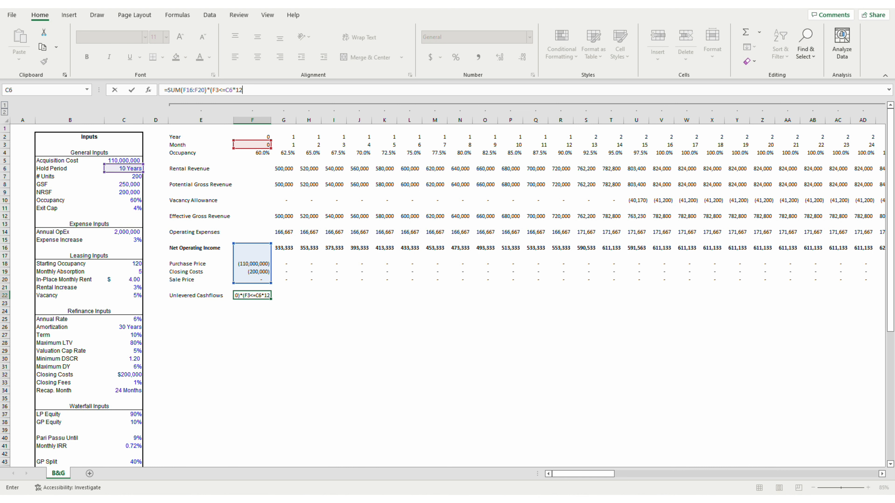
{"action": "type", "text": ")"}
{"action": "key", "text": "F4"}
{"action": "key", "text": "End"}
{"action": "key", "text": "ctrl+Return"}
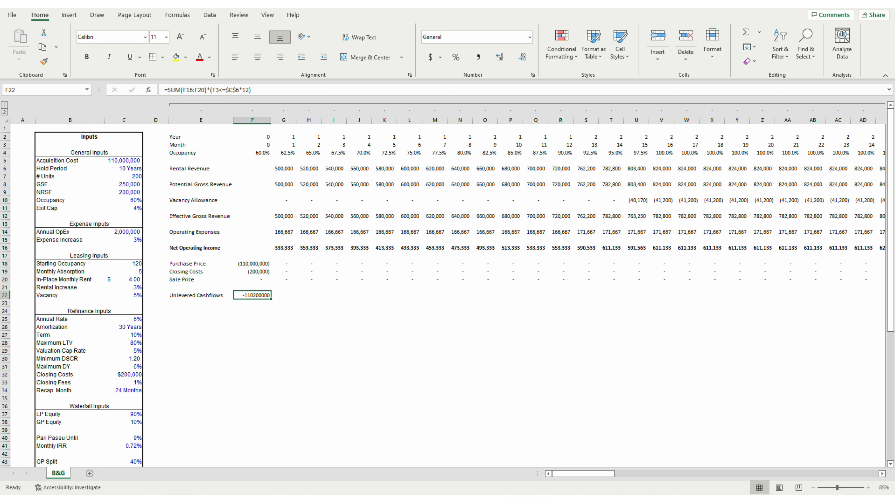
Step: Copy the unlevered cash flow formula from F22 across all monthly columns of row 22
{"action": "key", "text": "ctrl+c"}
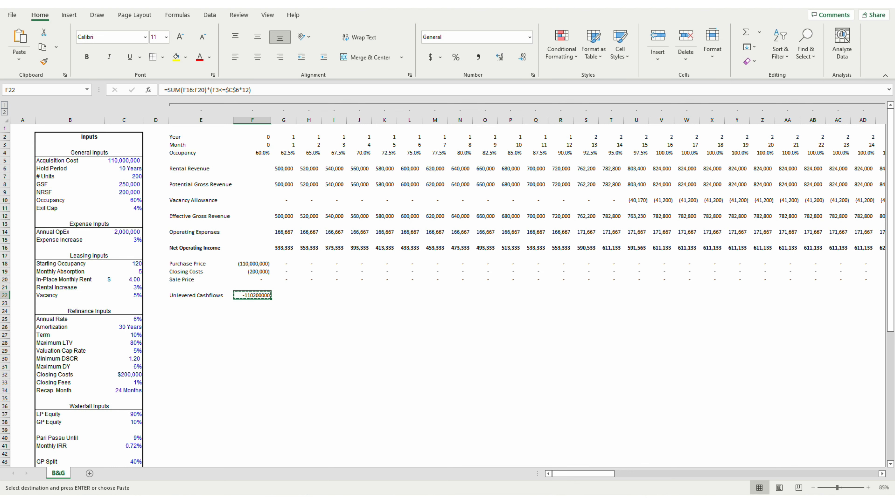
{"action": "left_click_drag", "start_coordinate": [252, 296], "coordinate": [861, 296]}
{"action": "key", "text": "ctrl+v"}
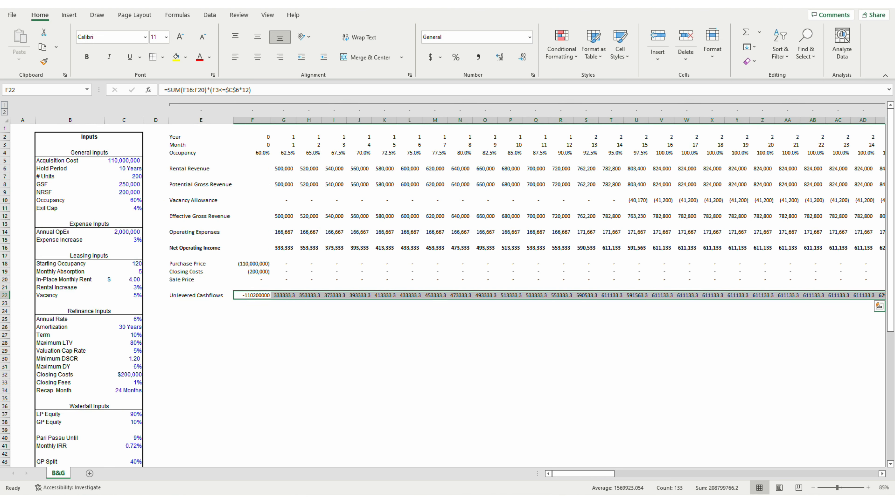
Step: Format the unlevered cash flow values in row 22 in comma style with no decimals
{"action": "key", "text": "alt"}
{"action": "key", "text": "h"}
{"action": "key", "text": "k"}
{"action": "key", "text": "alt"}
{"action": "key", "text": "h"}
{"action": "key", "text": "9"}
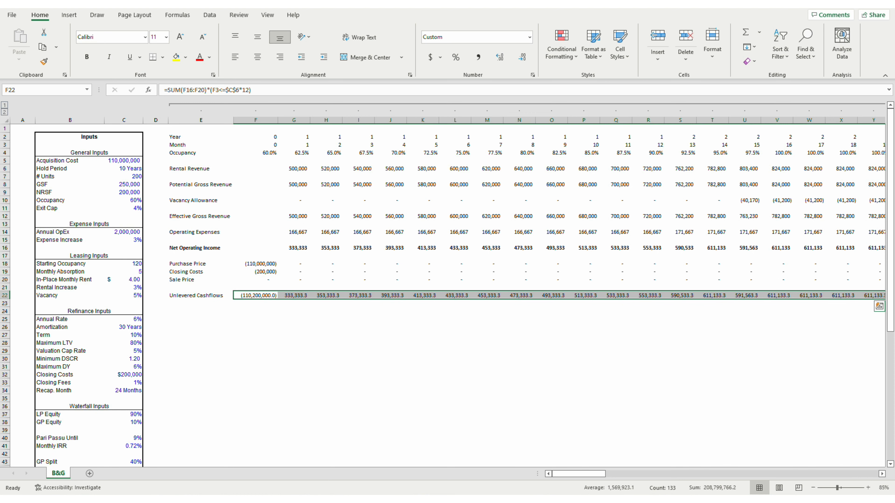
{"action": "key", "text": "alt+h"}
{"action": "key", "text": "9"}
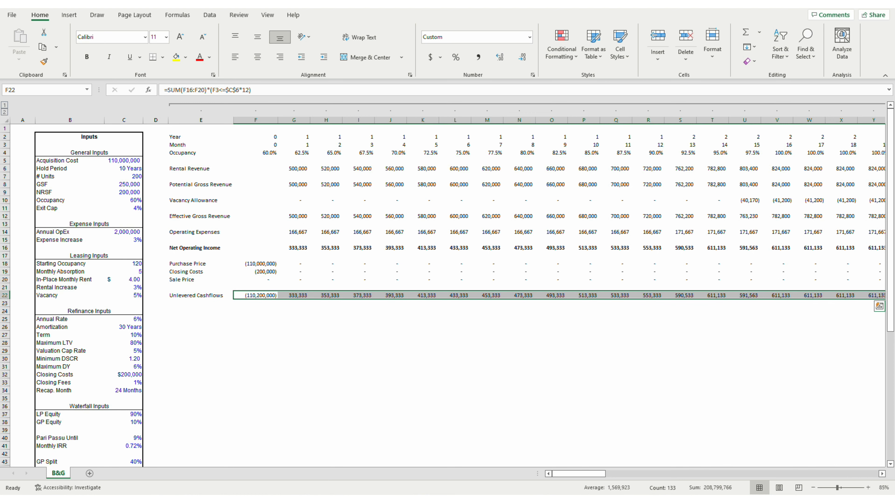
Step: Extend the comma number format without decimals to all monthly columns from row 22 down to row 56
{"action": "key", "text": "shift+Down"}
{"action": "key", "text": "shift+Down"}
{"action": "key", "text": "shift+Down"}
{"action": "key", "text": "shift+Down"}
{"action": "key", "text": "shift+Down"}
{"action": "key", "text": "shift+Down"}
{"action": "key", "text": "shift+Down"}
{"action": "key", "text": "shift+Down"}
{"action": "key", "text": "shift+Down"}
{"action": "key", "text": "shift+Down"}
{"action": "key", "text": "shift+Down"}
{"action": "key", "text": "shift+Down"}
{"action": "key", "text": "shift+Down"}
{"action": "key", "text": "shift+Down"}
{"action": "key", "text": "shift+Down"}
{"action": "key", "text": "shift+Down"}
{"action": "key", "text": "shift+Down"}
{"action": "key", "text": "shift+Down"}
{"action": "key", "text": "shift+Down"}
{"action": "key", "text": "shift+Down"}
{"action": "key", "text": "alt"}
{"action": "key", "text": "h"}
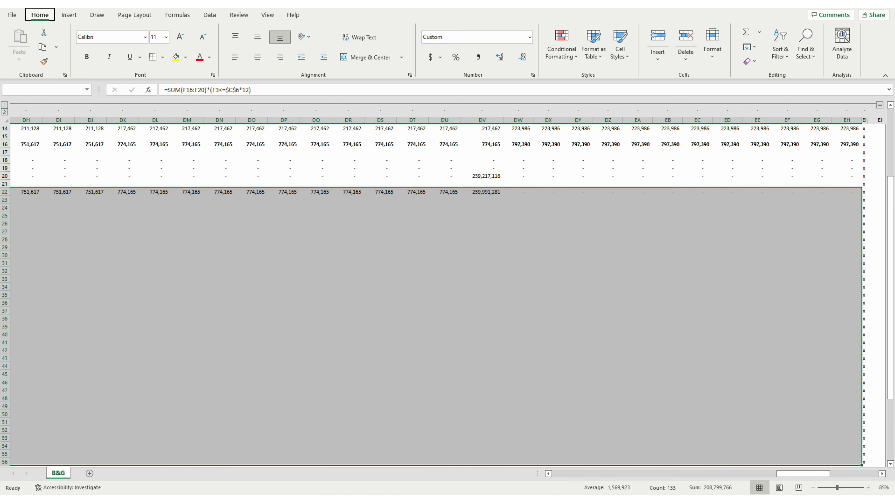
{"action": "key", "text": "ctrl+z"}
{"action": "key", "text": "alt+h"}
{"action": "key", "text": "9"}
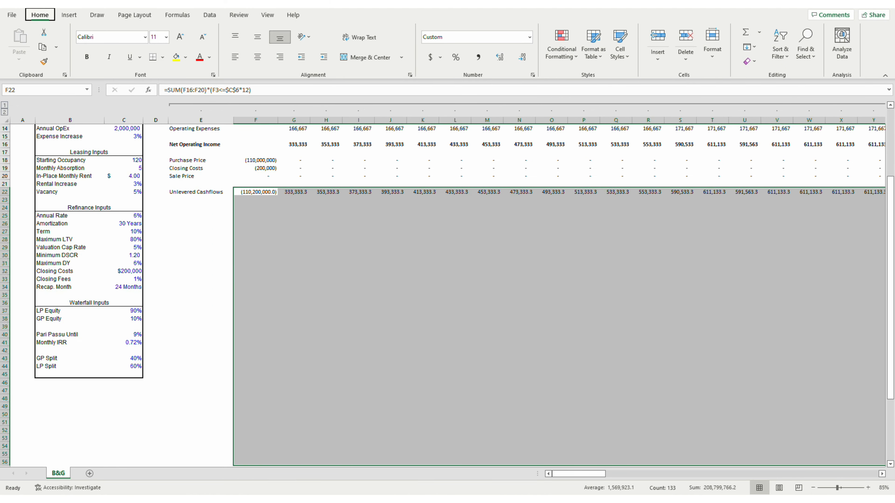
Step: Make the Unlevered Cashflows row bold, including its label and all monthly values
{"action": "key", "text": "Left"}
{"action": "key", "text": "Down"}
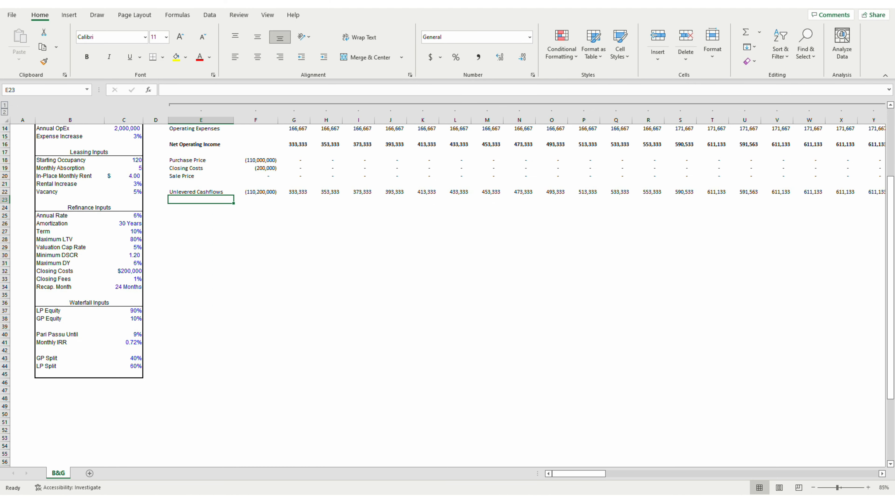
{"action": "key", "text": "Up"}
{"action": "key", "text": "ctrl+shift+Right"}
{"action": "key", "text": "ctrl+b"}
{"action": "key", "text": "ctrl+BackSpace"}
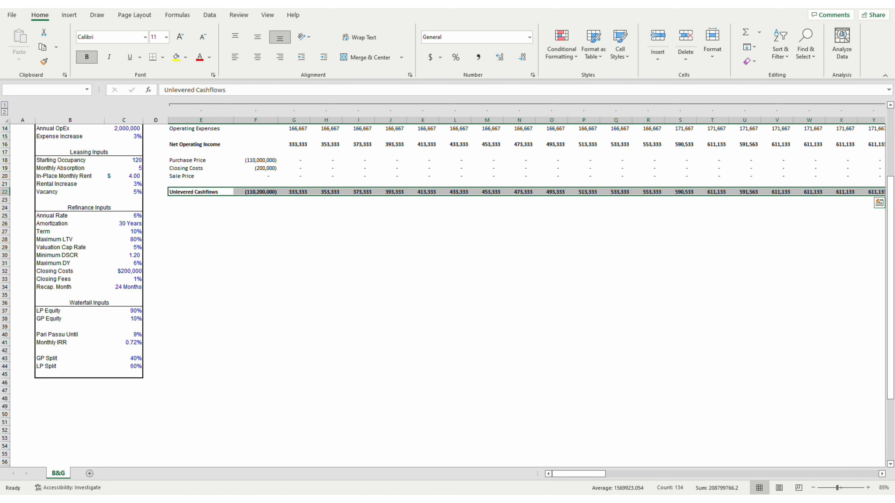
Step: Enter the label "Unlevered IRR" in E23, directly below Unlevered Cashflows
{"action": "key", "text": "Right"}
{"action": "key", "text": "Down"}
{"action": "key", "text": "Left"}
{"action": "type", "text": "Unle"}
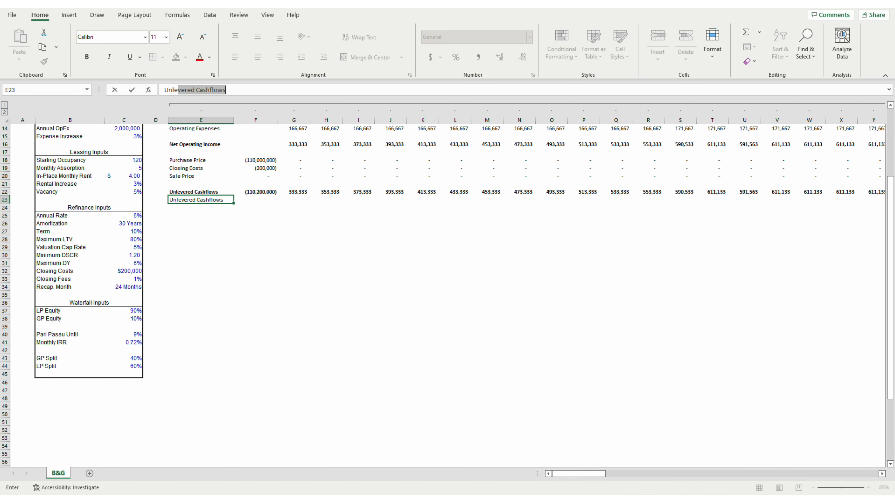
{"action": "type", "text": "vered IRR"}
{"action": "key", "text": "Tab"}
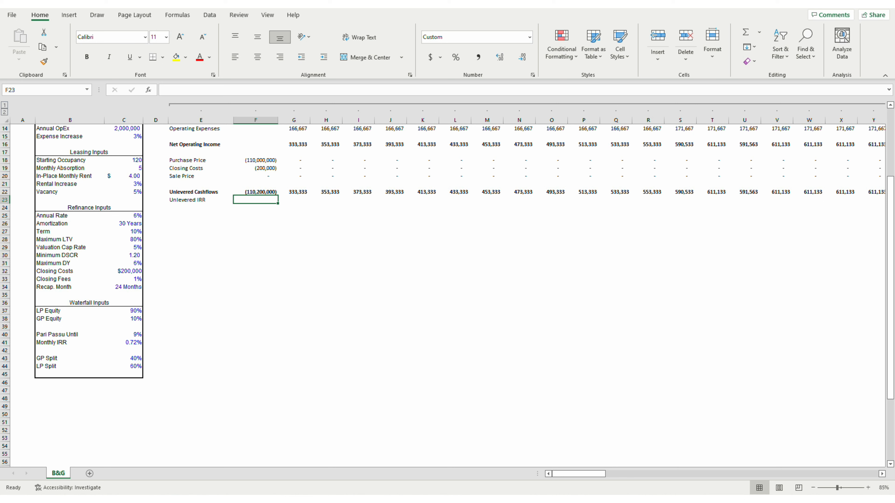
Step: Enter the annualised unlevered IRR formula =((1+IRR(F22:EH22))^12)-1 in F23
{"action": "type", "text": "=("}
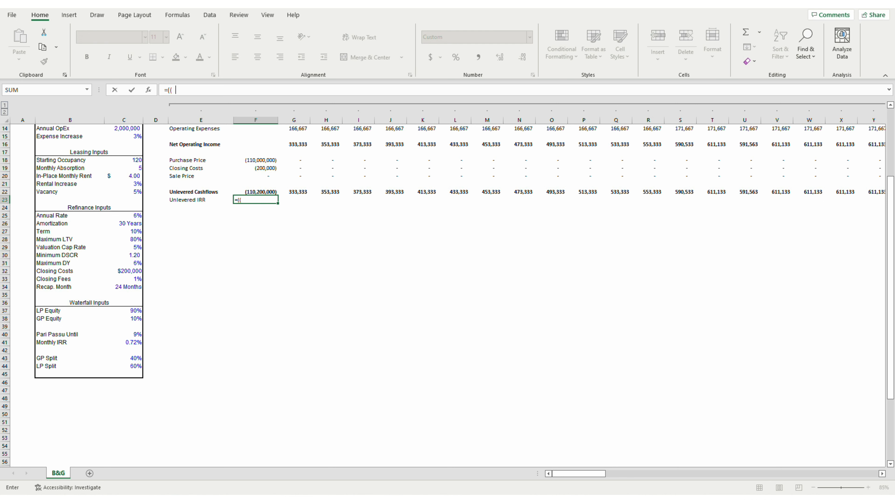
{"action": "type", "text": "(1+IRR"}
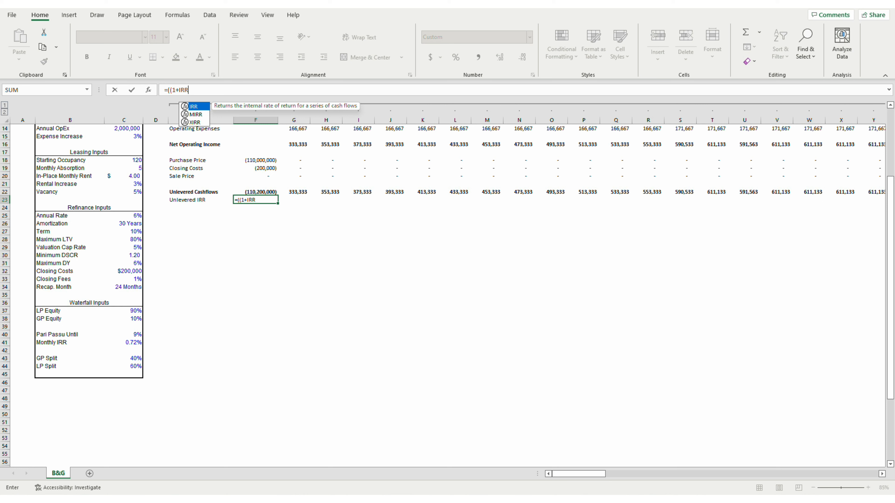
{"action": "type", "text": "(F"}
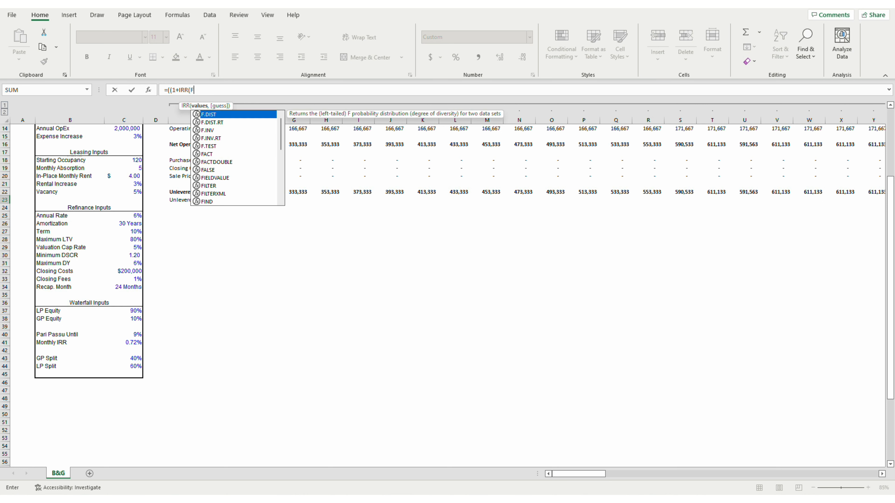
{"action": "key", "text": "Up"}
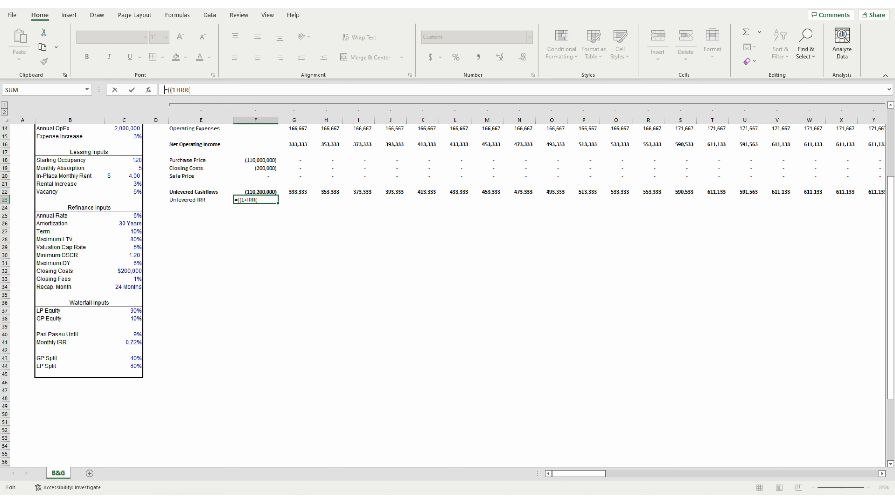
{"action": "key", "text": "Down"}
{"action": "key", "text": "F2"}
{"action": "key", "text": "Up"}
{"action": "key", "text": "ctrl+shift+Right"}
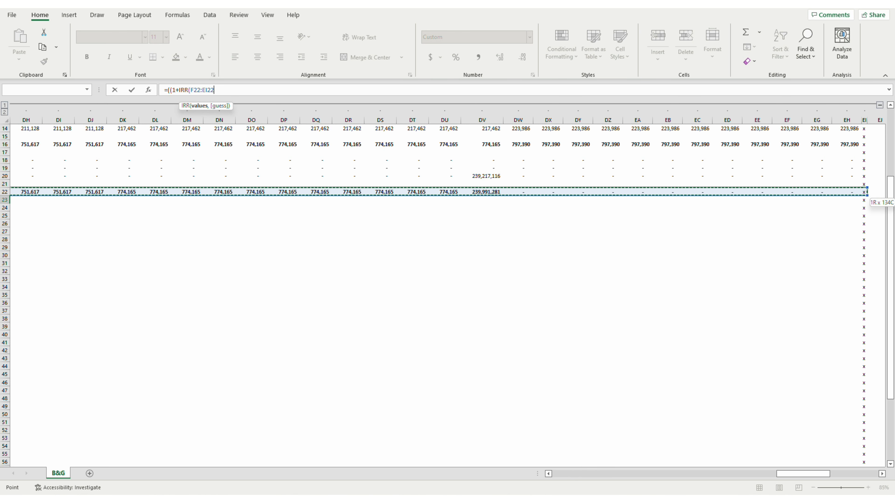
{"action": "key", "text": "shift+Left"}
{"action": "type", "text": ")"}
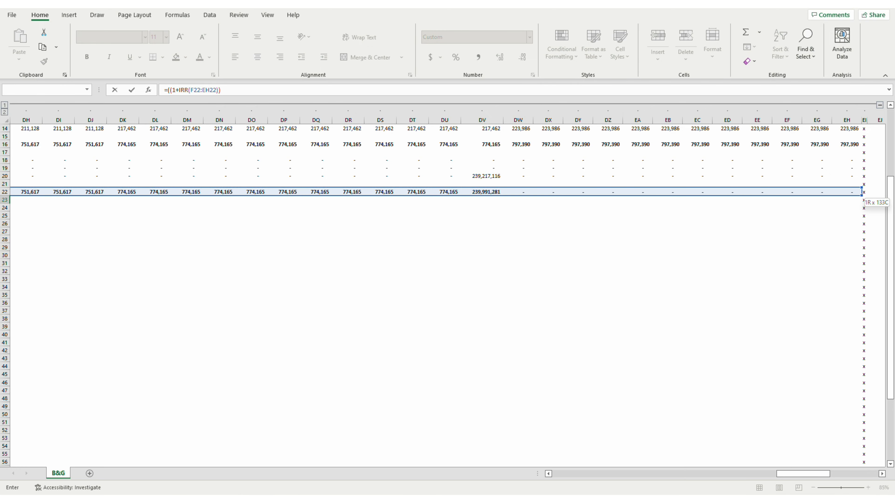
{"action": "type", "text": ")^12)-1"}
{"action": "key", "text": "ctrl+Return"}
Step: Format the unlevered IRR in F23 as a percentage with two decimals
{"action": "key", "text": "alt"}
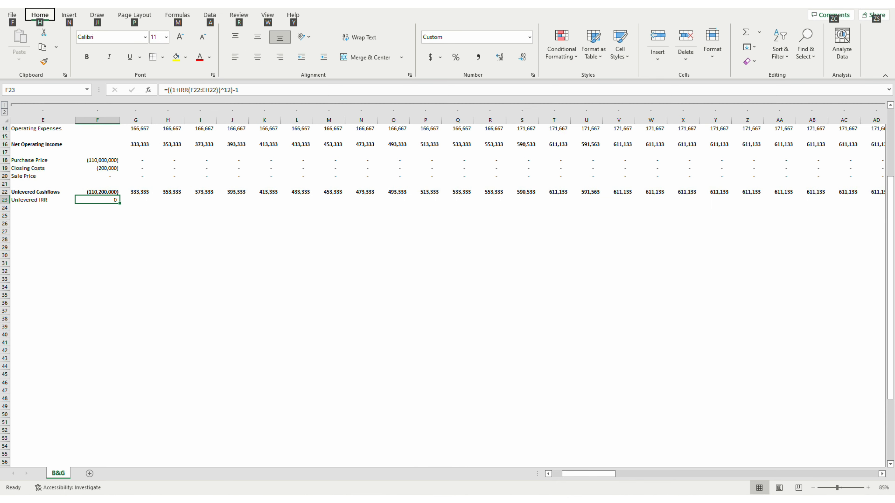
{"action": "key", "text": "h"}
{"action": "key", "text": "p"}
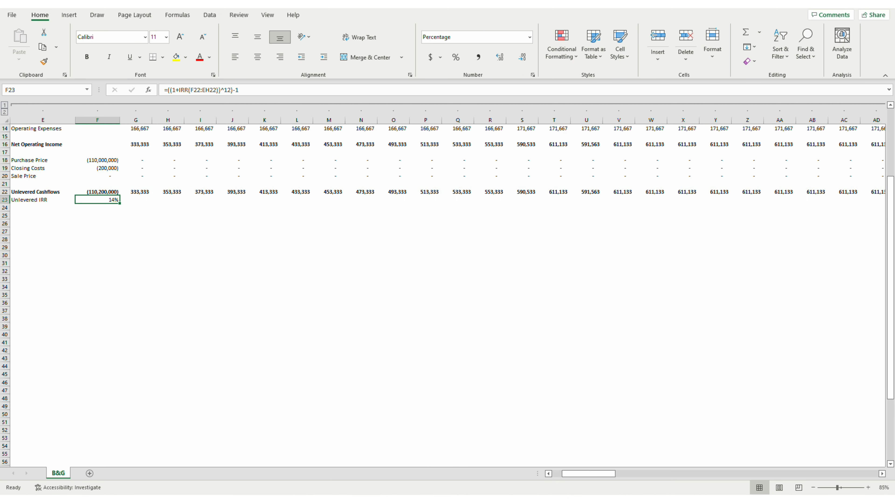
{"action": "key", "text": "alt+h"}
{"action": "key", "text": "0"}
{"action": "key", "text": "alt+h"}
{"action": "key", "text": "0"}
Step: Enter the label "Loan Proceeds" in E25, leaving a blank row below Unlevered IRR
{"action": "key", "text": "Down"}
{"action": "key", "text": "Left"}
{"action": "key", "text": "Down"}
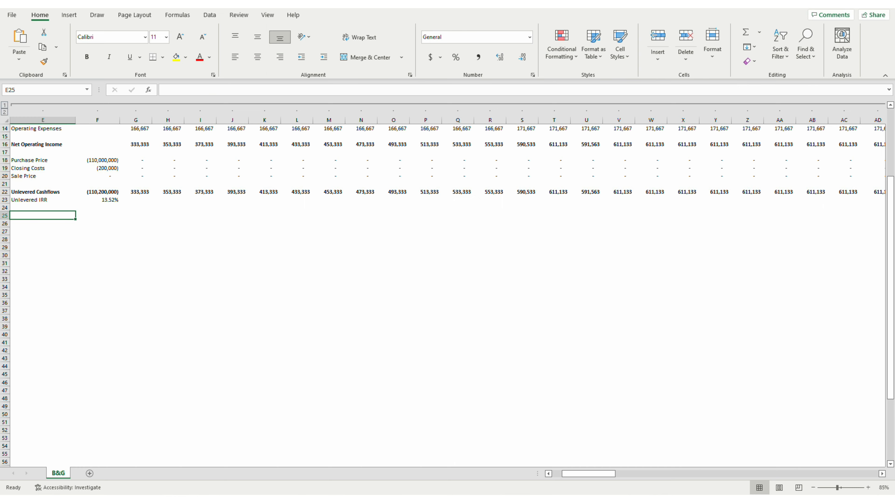
{"action": "type", "text": "Loan Proceeds"}
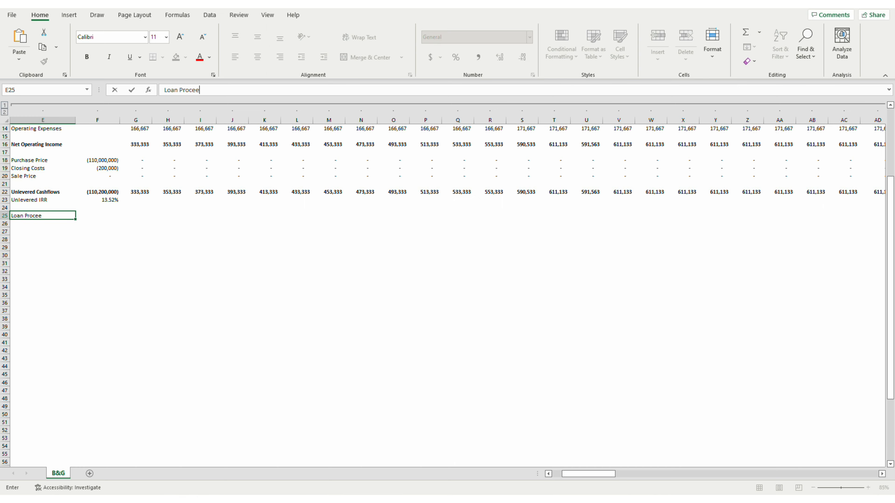
{"action": "key", "text": "Return"}
Step: Start the Loan Proceeds formula in F25 with the recap-month test =(F3=$C$34), locking the recap month reference
{"action": "key", "text": "Up"}
{"action": "key", "text": "Left"}
{"action": "key", "text": "Left"}
{"action": "key", "text": "Left"}
{"action": "key", "text": "Left"}
{"action": "key", "text": "Right"}
{"action": "key", "text": "Right"}
{"action": "key", "text": "Right"}
{"action": "key", "text": "Right"}
{"action": "key", "text": "Right"}
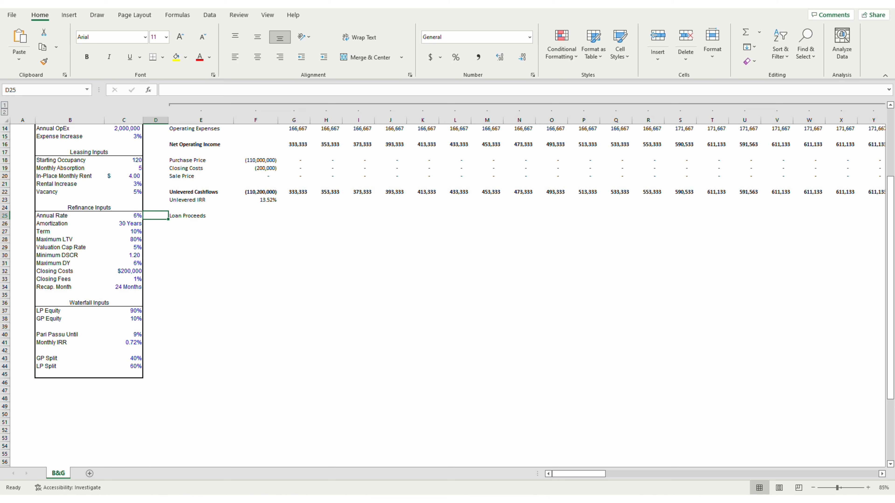
{"action": "type", "text": "="}
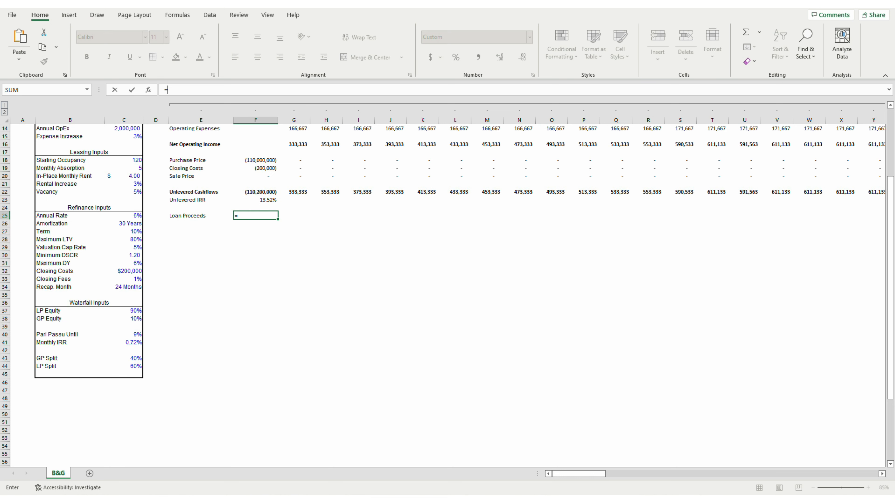
{"action": "type", "text": "("}
{"action": "key", "text": "Up"}
{"action": "key", "text": "Up"}
{"action": "key", "text": "Up"}
{"action": "key", "text": "Up"}
{"action": "key", "text": "Up"}
{"action": "key", "text": "Up"}
{"action": "key", "text": "Up"}
{"action": "key", "text": "Up"}
{"action": "key", "text": "Up"}
{"action": "key", "text": "Up"}
{"action": "key", "text": "Up"}
{"action": "key", "text": "Up"}
{"action": "key", "text": "Up"}
{"action": "key", "text": "Up"}
{"action": "key", "text": "Up"}
{"action": "key", "text": "Up"}
{"action": "key", "text": "Up"}
{"action": "key", "text": "Up"}
{"action": "key", "text": "Up"}
{"action": "key", "text": "Up"}
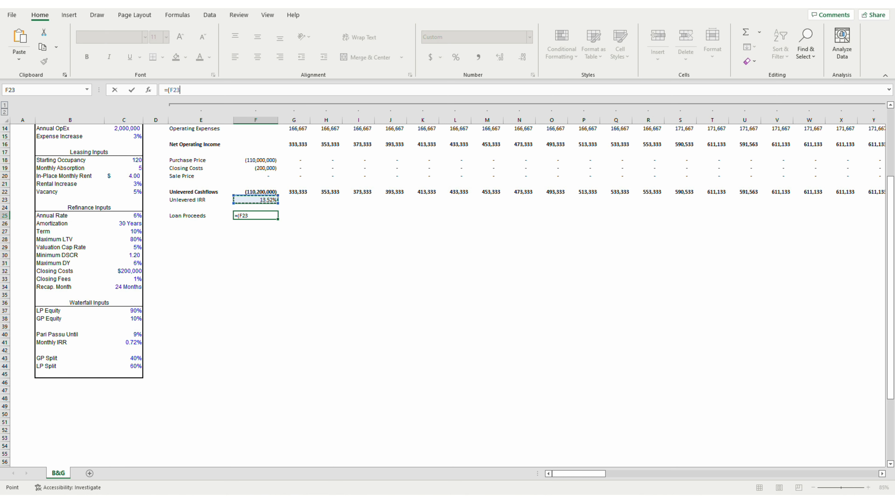
{"action": "key", "text": "Up"}
{"action": "key", "text": "Up"}
{"action": "type", "text": "="}
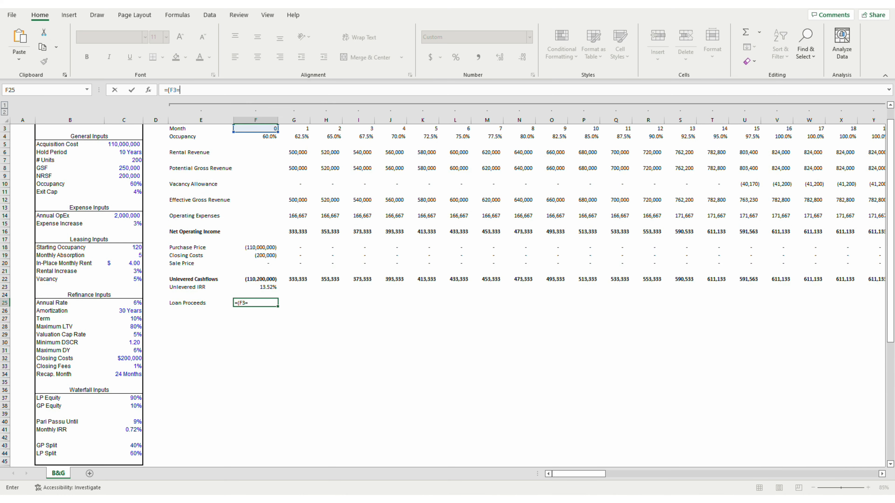
{"action": "key", "text": "Left"}
{"action": "key", "text": "Left"}
{"action": "key", "text": "Left"}
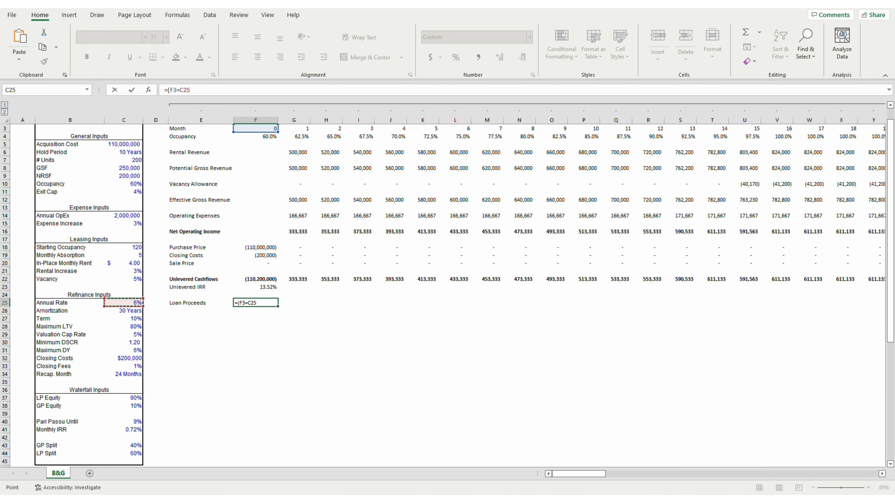
{"action": "key", "text": "Down"}
{"action": "key", "text": "Down"}
{"action": "key", "text": "Down"}
{"action": "key", "text": "Down"}
{"action": "key", "text": "Down"}
{"action": "key", "text": "Down"}
{"action": "key", "text": "Down"}
{"action": "key", "text": "Down"}
{"action": "key", "text": "Down"}
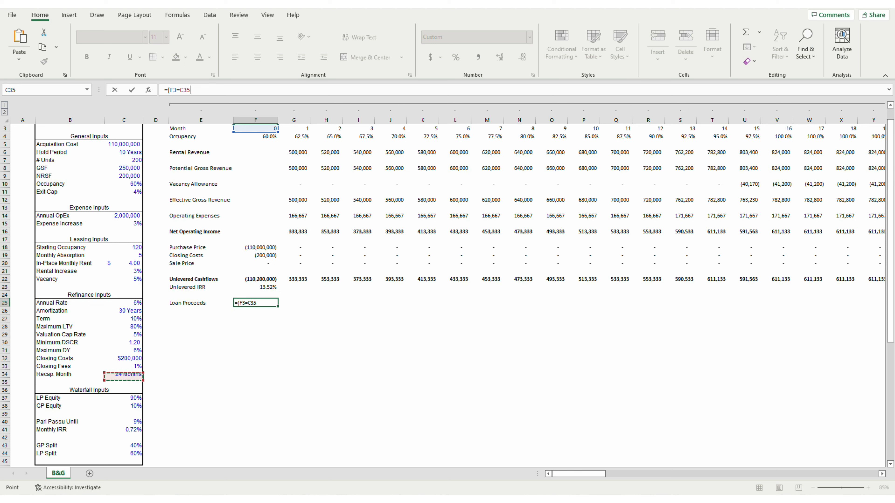
{"action": "key", "text": "F4"}
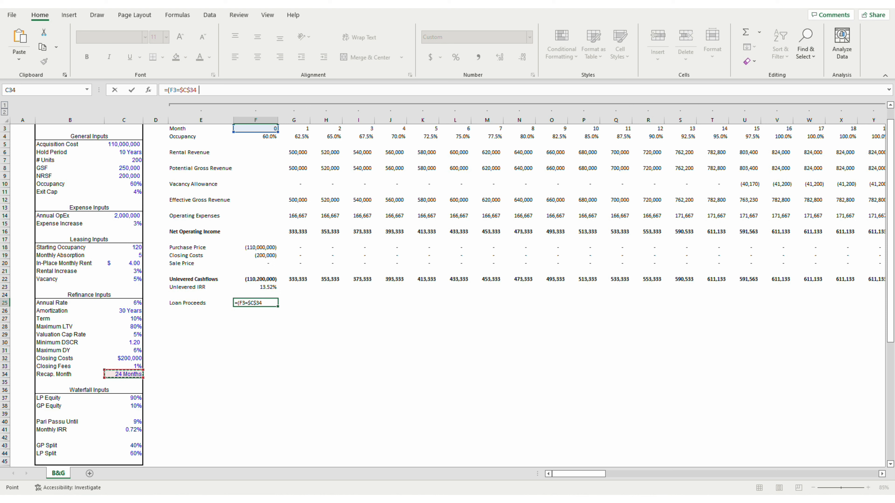
Step: Multiply the test by a MIN function whose first argument opens with the twelve-month NOI total, *MIN((SUM(G16:R16)
{"action": "type", "text": ")*MIN("}
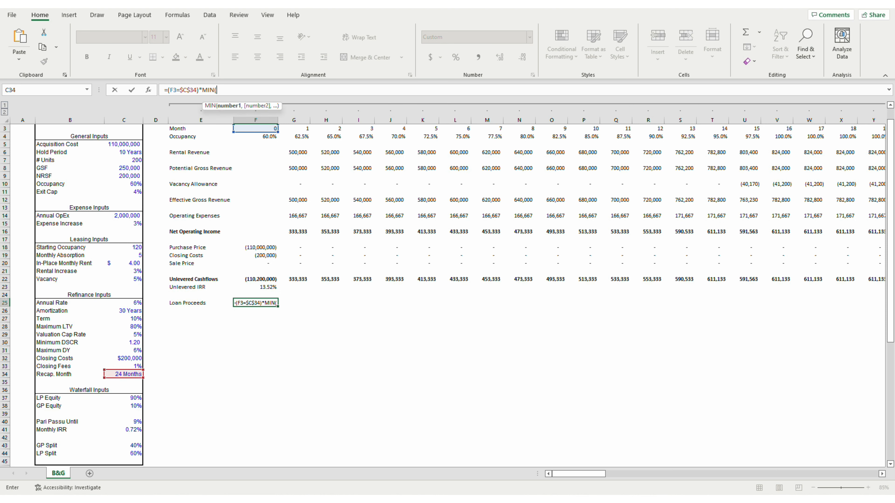
{"action": "type", "text": "SUM("}
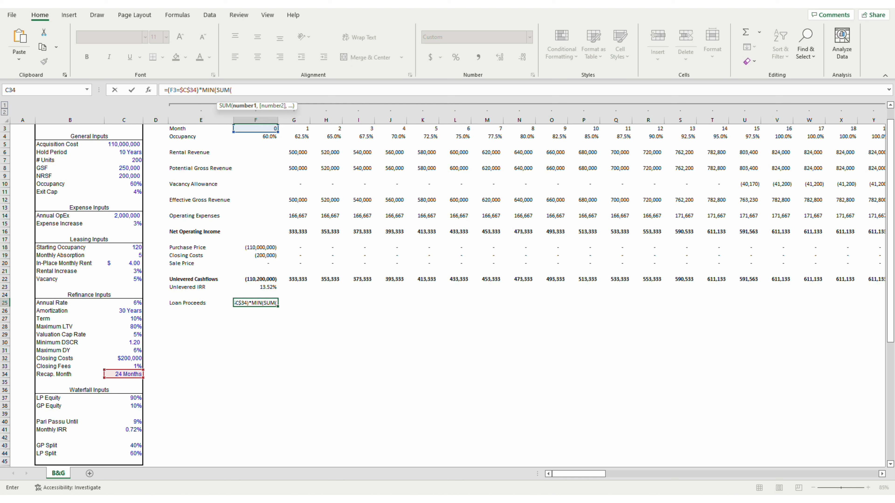
{"action": "left_click", "coordinate": [217, 90]}
{"action": "type", "text": "("}
{"action": "left_click", "coordinate": [235, 90]}
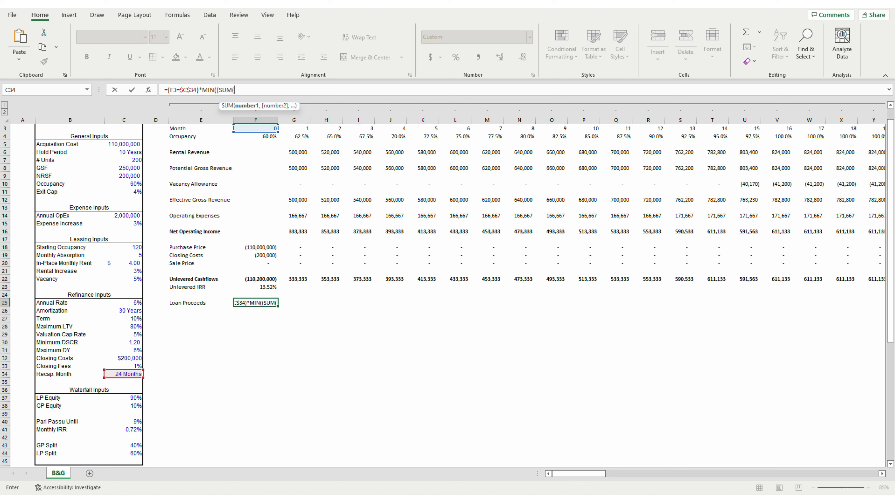
{"action": "key", "text": "Up"}
{"action": "key", "text": "Up"}
{"action": "key", "text": "Up"}
{"action": "key", "text": "Up"}
{"action": "key", "text": "Up"}
{"action": "key", "text": "Up"}
{"action": "key", "text": "Up"}
{"action": "key", "text": "Up"}
{"action": "key", "text": "Up"}
{"action": "key", "text": "Right"}
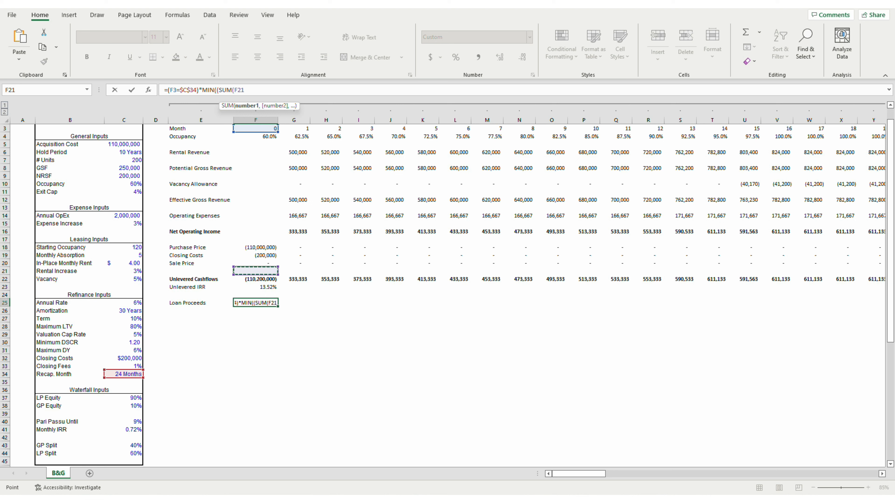
{"action": "key", "text": "shift+Right"}
{"action": "key", "text": "shift+Right"}
{"action": "key", "text": "shift+Right"}
{"action": "key", "text": "shift+Right"}
{"action": "key", "text": "shift+Right"}
{"action": "key", "text": "shift+Right"}
{"action": "key", "text": "shift+Right"}
{"action": "key", "text": "shift+Right"}
{"action": "key", "text": "shift+Right"}
{"action": "key", "text": "shift+Right"}
{"action": "key", "text": "shift+Right"}
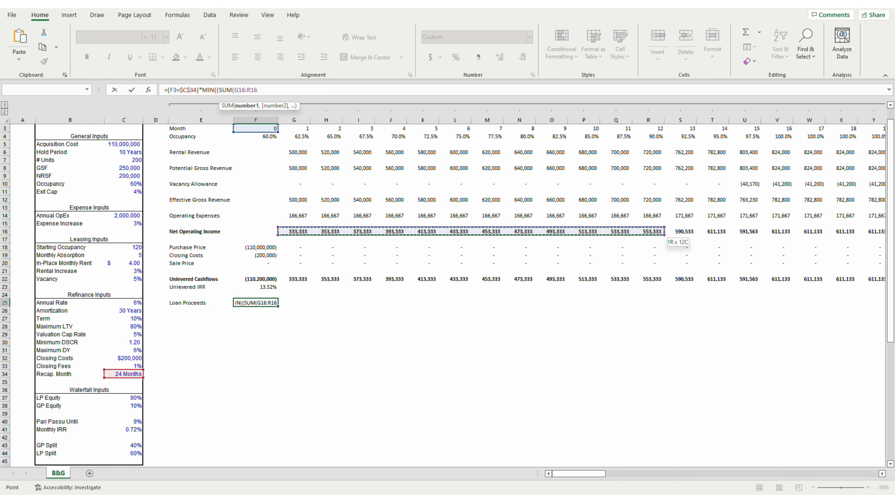
{"action": "type", "text": ")"}
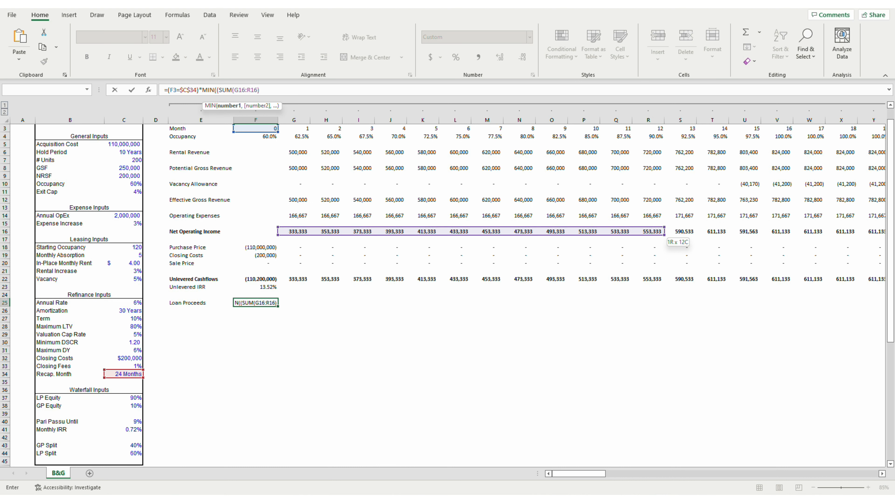
Step: Divide the NOI total by the valuation cap rate $C$29 and multiply the result by the maximum LTV $C$28
{"action": "type", "text": "/"}
{"action": "key", "text": "Left"}
{"action": "key", "text": "Left"}
{"action": "key", "text": "Left"}
{"action": "key", "text": "Down"}
{"action": "key", "text": "Down"}
{"action": "key", "text": "Down"}
{"action": "key", "text": "Down"}
{"action": "key", "text": "F4"}
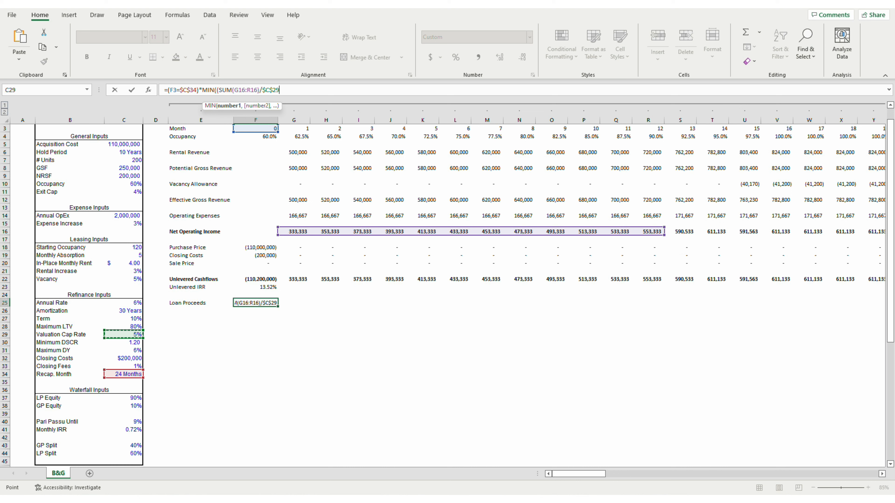
{"action": "type", "text": ")*"}
{"action": "key", "text": "Left"}
{"action": "key", "text": "Left"}
{"action": "key", "text": "Left"}
{"action": "key", "text": "Down"}
{"action": "key", "text": "Down"}
{"action": "key", "text": "Down"}
{"action": "key", "text": "F4"}
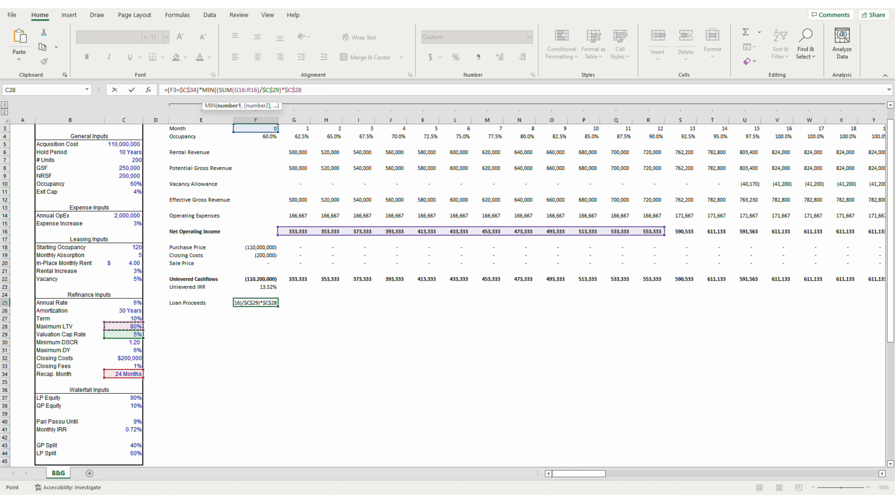
Step: Add a negative PV function as the second MIN argument, with annual rate $C$25 and amortization $C$26 as rate and periods
{"action": "type", "text": ",-"}
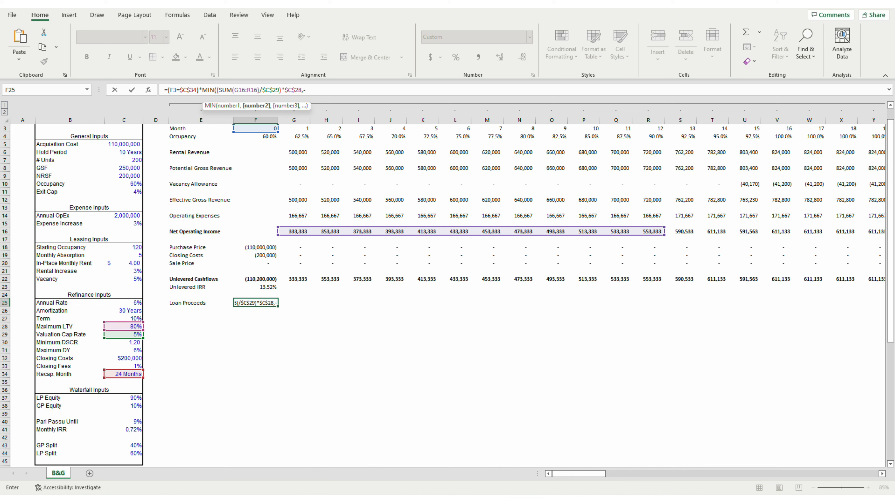
{"action": "type", "text": "PV("}
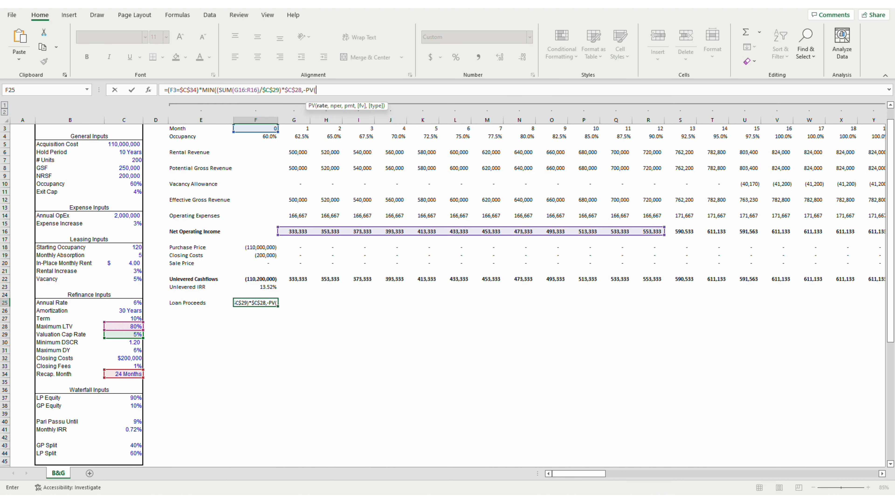
{"action": "key", "text": "Left"}
{"action": "key", "text": "Left"}
{"action": "key", "text": "Left"}
{"action": "key", "text": "Down"}
{"action": "key", "text": "Up"}
{"action": "key", "text": "F4"}
{"action": "type", "text": ","}
{"action": "key", "text": "Down"}
{"action": "key", "text": "Left"}
{"action": "key", "text": "Left"}
{"action": "key", "text": "Left"}
{"action": "key", "text": "F4"}
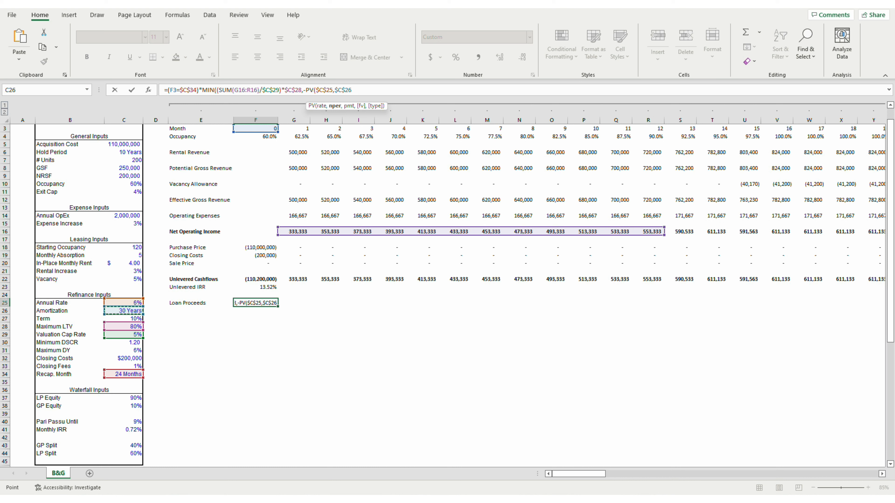
Step: Use the twelve-month NOI total SUM(G16:R16) as the payment argument of the PV function
{"action": "type", "text": ",SUM("}
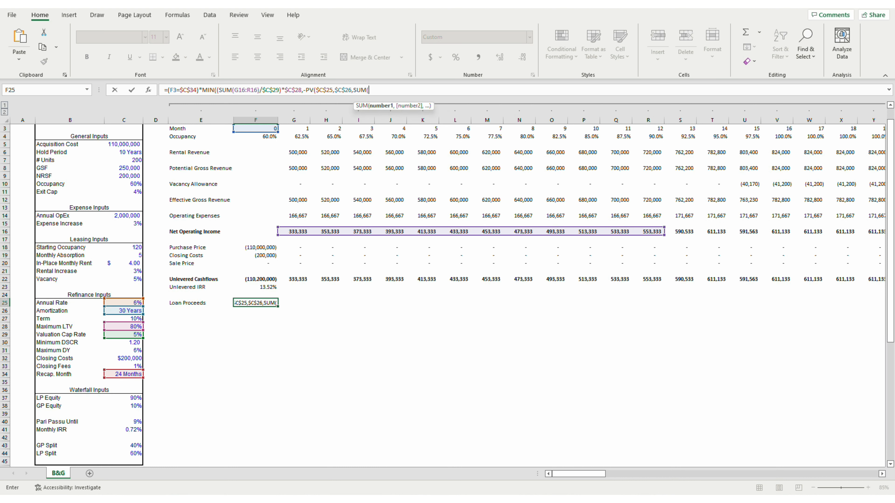
{"action": "key", "text": "Right"}
{"action": "key", "text": "Up"}
{"action": "key", "text": "Up"}
{"action": "key", "text": "Up"}
{"action": "key", "text": "Up"}
{"action": "key", "text": "Up"}
{"action": "key", "text": "Up"}
{"action": "key", "text": "Up"}
{"action": "key", "text": "Up"}
{"action": "key", "text": "Up"}
{"action": "key", "text": "shift+Right"}
{"action": "key", "text": "shift+Right"}
{"action": "key", "text": "shift+Right"}
{"action": "key", "text": "shift+Right"}
{"action": "key", "text": "shift+Right"}
{"action": "key", "text": "shift+Right"}
{"action": "key", "text": "shift+Right"}
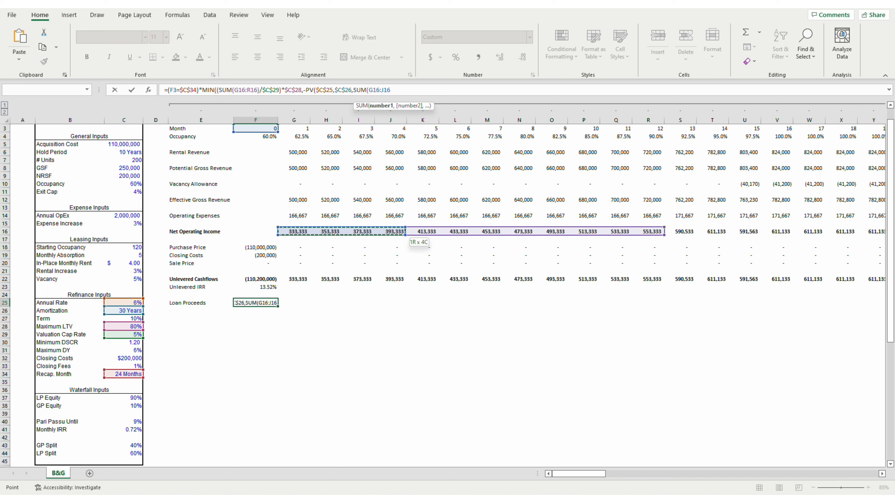
{"action": "key", "text": "shift+Right"}
{"action": "key", "text": "shift+Right"}
{"action": "key", "text": "shift+Right"}
{"action": "key", "text": "shift+Right"}
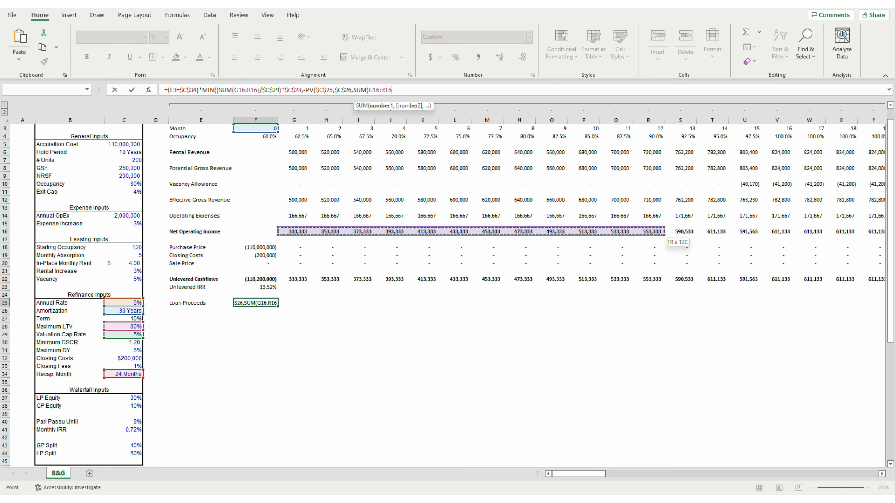
{"action": "type", "text": ")"}
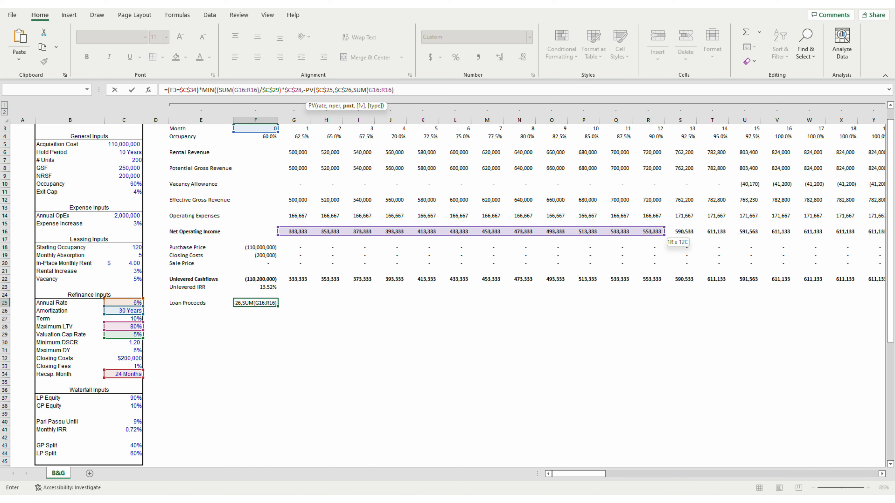
Step: Close the PV function and divide it by the minimum DSCR, locked as $C$30
{"action": "type", "text": ")/"}
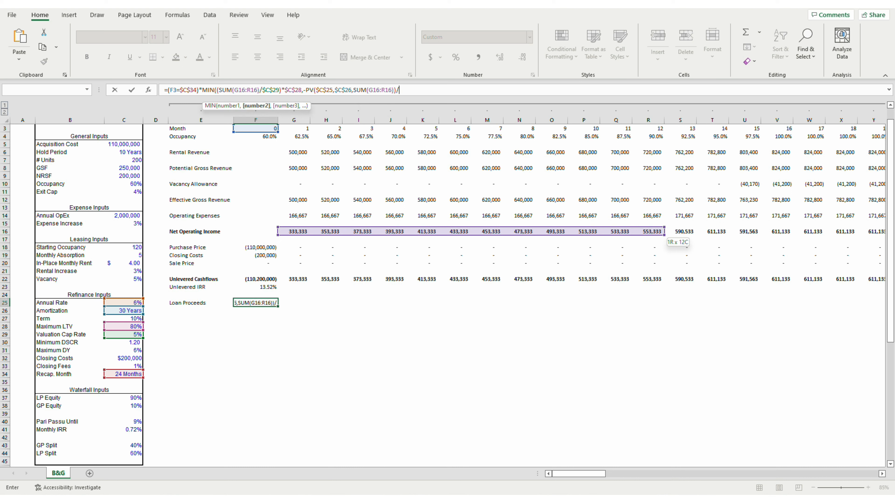
{"action": "key", "text": "Left"}
{"action": "key", "text": "Left"}
{"action": "key", "text": "Left"}
{"action": "key", "text": "Down"}
{"action": "key", "text": "Down"}
{"action": "key", "text": "Down"}
{"action": "key", "text": "Down"}
{"action": "key", "text": "Down"}
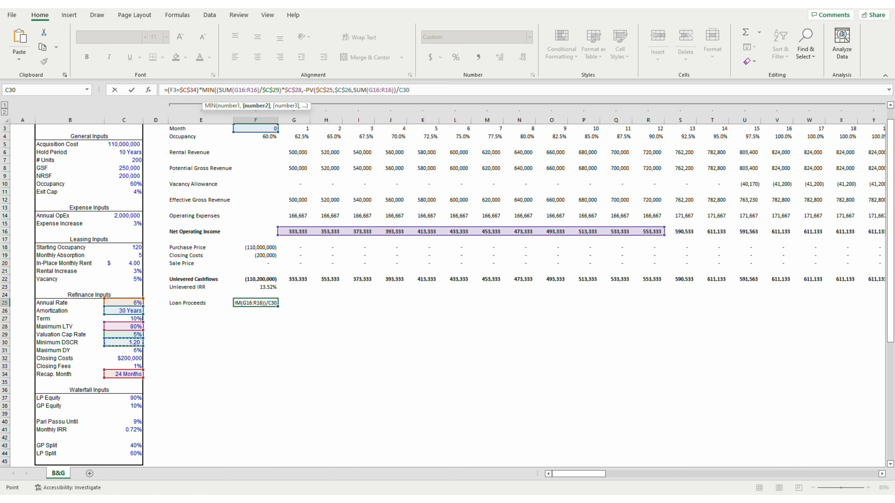
{"action": "key", "text": "F4"}
Step: Add the twelve-month NOI total SUM(G16:R16) as the third MIN argument in the Loan Proceeds formula
{"action": "type", "text": ",SUM("}
{"action": "key", "text": "Up"}
{"action": "key", "text": "Up"}
{"action": "key", "text": "Up"}
{"action": "key", "text": "Up"}
{"action": "key", "text": "Up"}
{"action": "key", "text": "Up"}
{"action": "key", "text": "Up"}
{"action": "key", "text": "Up"}
{"action": "key", "text": "Up"}
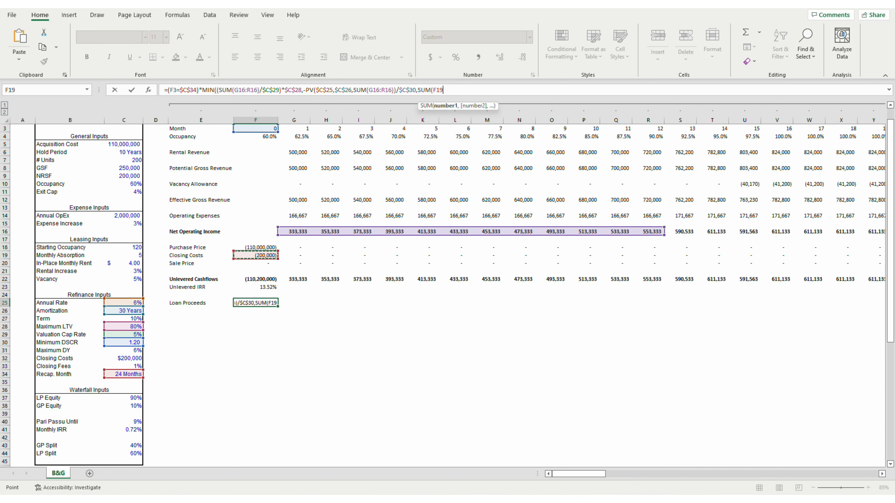
{"action": "left_click_drag", "start_coordinate": [298, 231], "coordinate": [648, 231]}
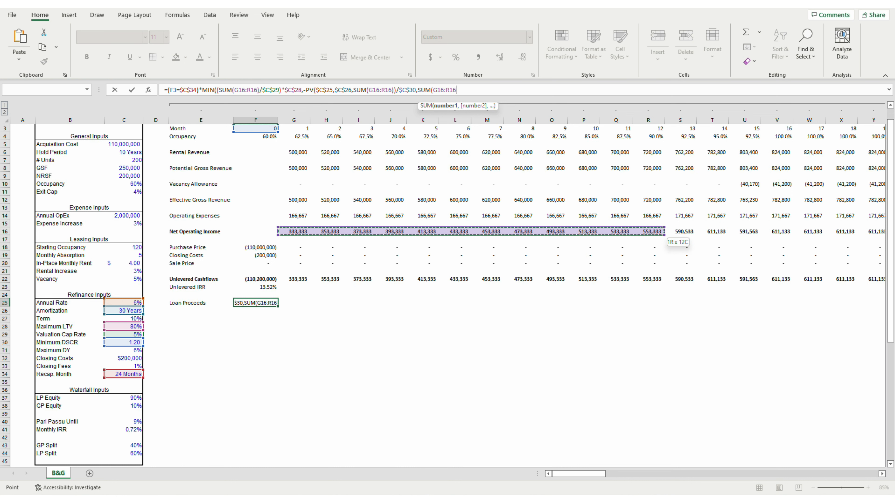
Step: Divide the third argument's NOI total by the Maximum DY, locked as $C$31, and close the MIN function
{"action": "type", "text": ")/"}
{"action": "key", "text": "Left"}
{"action": "key", "text": "Left"}
{"action": "key", "text": "Left"}
{"action": "key", "text": "Down"}
{"action": "key", "text": "Down"}
{"action": "key", "text": "Down"}
{"action": "key", "text": "Down"}
{"action": "key", "text": "Down"}
{"action": "key", "text": "Down"}
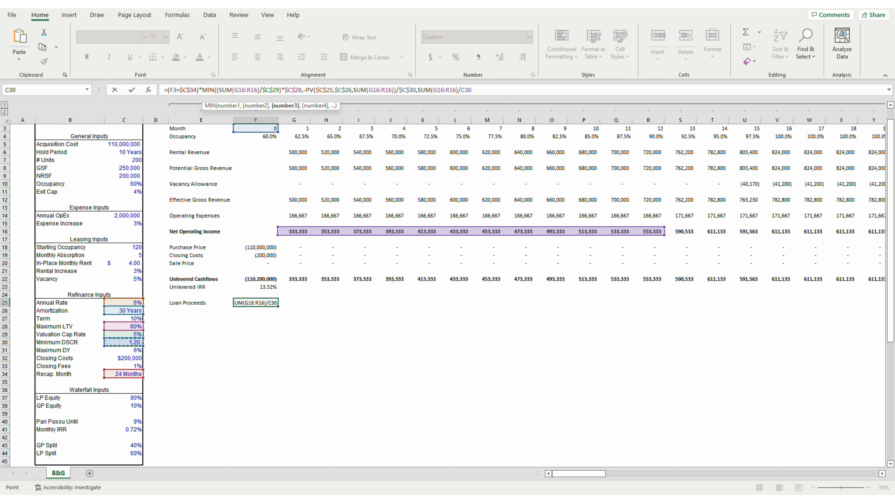
{"action": "key", "text": "F4"}
{"action": "type", "text": ")"}
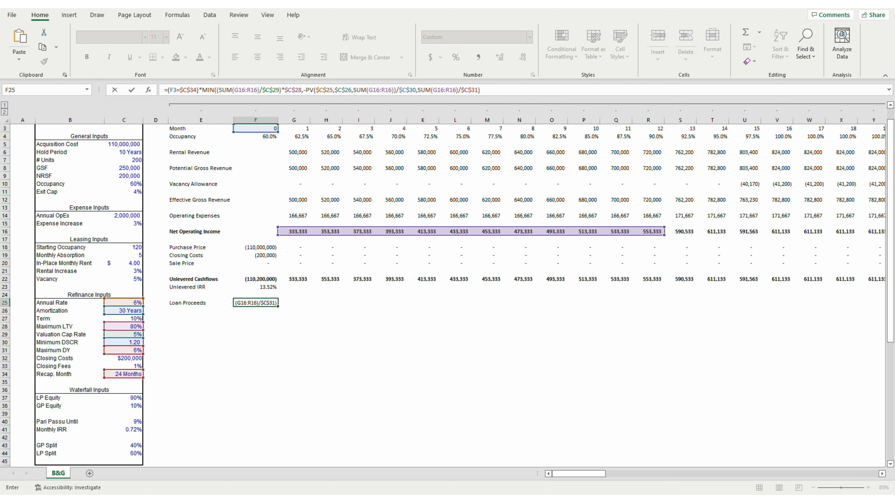
Step: Enter the Loan Proceeds formula in F25 and copy it across the monthly columns of row 25
{"action": "key", "text": "Return"}
{"action": "key", "text": "Up"}
{"action": "key", "text": "ctrl+c"}
{"action": "key", "text": "ctrl+shift+Right"}
{"action": "key", "text": "shift+Left"}
{"action": "key", "text": "Return"}
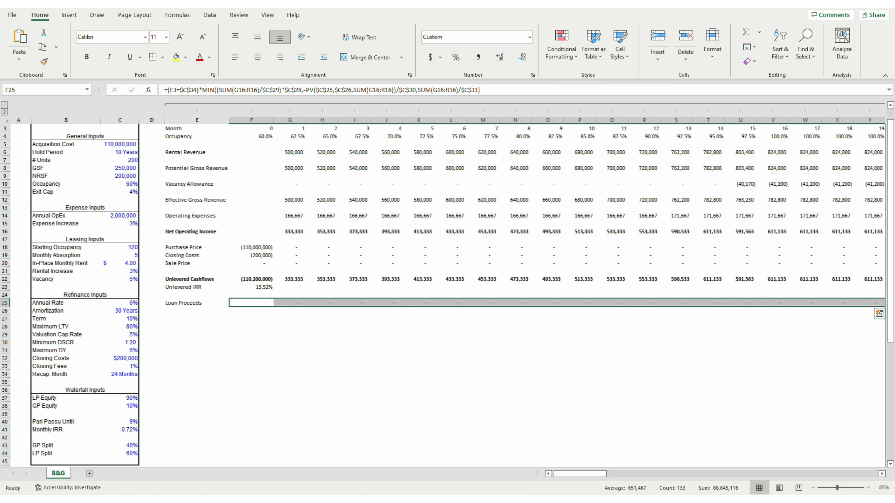
Step: Examine the Loan Proceeds row across the months around the recapitalization month
{"action": "key", "text": "Right"}
{"action": "key", "text": "Right"}
{"action": "key", "text": "Right"}
{"action": "key", "text": "Right"}
{"action": "key", "text": "Right"}
{"action": "key", "text": "Right"}
{"action": "key", "text": "Right"}
{"action": "key", "text": "Right"}
{"action": "key", "text": "Right"}
{"action": "key", "text": "Right"}
{"action": "key", "text": "Right"}
{"action": "key", "text": "Right"}
{"action": "key", "text": "Right"}
{"action": "key", "text": "Right"}
{"action": "key", "text": "Right"}
{"action": "key", "text": "Right"}
{"action": "key", "text": "Right"}
{"action": "key", "text": "Right"}
{"action": "key", "text": "Right"}
{"action": "key", "text": "Right"}
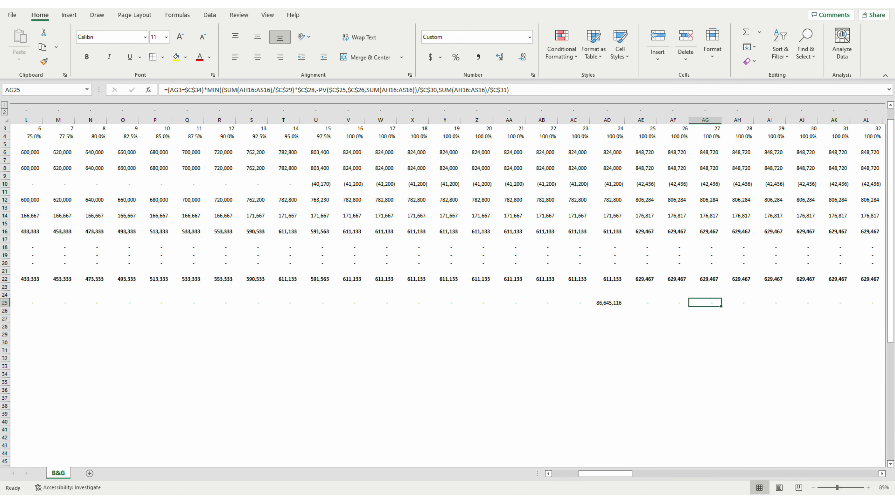
Step: Copy the LTV argument (SUM(AE16:AP16)/$C$29)*$C$28 from the month 24 Loan Proceeds formula in AD25
{"action": "key", "text": "Left"}
{"action": "key", "text": "Left"}
{"action": "key", "text": "Left"}
{"action": "key", "text": "F2"}
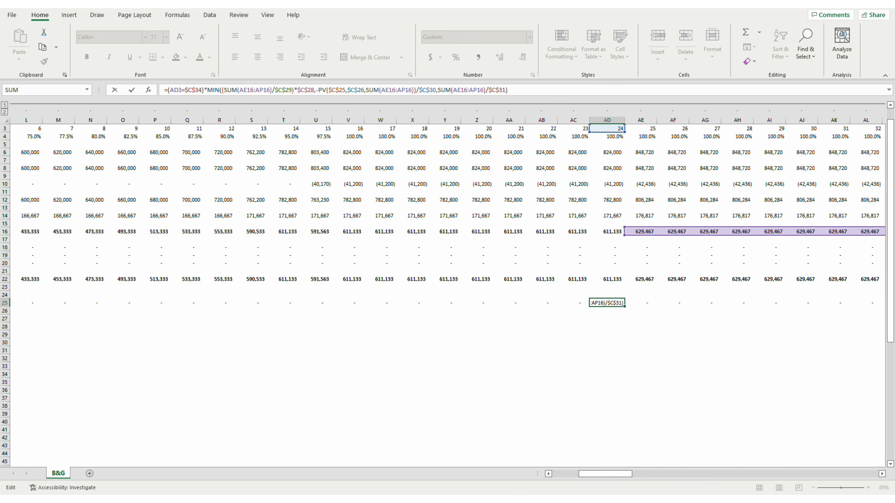
{"action": "key", "text": "Left"}
{"action": "key", "text": "Left"}
{"action": "key", "text": "Left"}
{"action": "key", "text": "Left"}
{"action": "key", "text": "Left"}
{"action": "key", "text": "Left"}
{"action": "key", "text": "Left"}
{"action": "key", "text": "Left"}
{"action": "key", "text": "Left"}
{"action": "key", "text": "Left"}
{"action": "key", "text": "Left"}
{"action": "key", "text": "Left"}
{"action": "key", "text": "Left"}
{"action": "key", "text": "Left"}
{"action": "key", "text": "Left"}
{"action": "key", "text": "Left"}
{"action": "key", "text": "Left"}
{"action": "key", "text": "Left"}
{"action": "key", "text": "Left"}
{"action": "key", "text": "Left"}
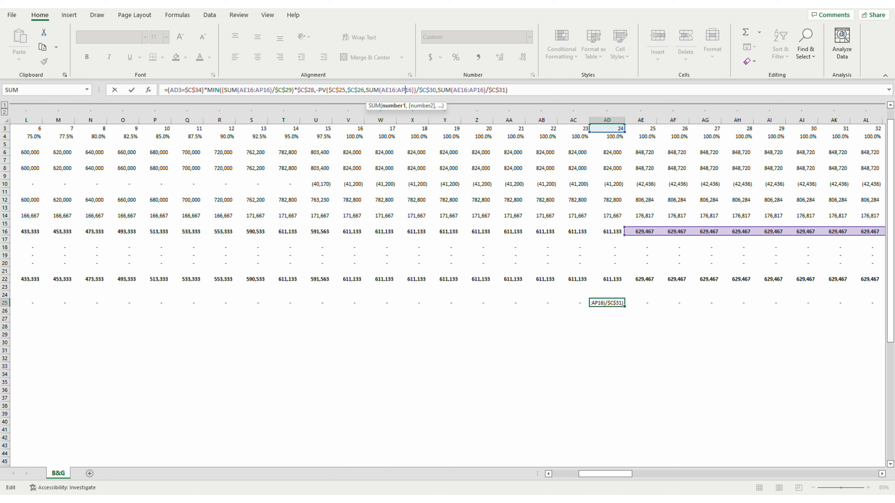
{"action": "key", "text": "Left"}
{"action": "key", "text": "Left"}
{"action": "key", "text": "Left"}
{"action": "key", "text": "Left"}
{"action": "key", "text": "Left"}
{"action": "key", "text": "Left"}
{"action": "key", "text": "Left"}
{"action": "key", "text": "Left"}
{"action": "key", "text": "shift+Left"}
{"action": "key", "text": "shift+Left"}
{"action": "key", "text": "shift+Left"}
{"action": "key", "text": "shift+Left"}
{"action": "key", "text": "shift+Left"}
{"action": "key", "text": "shift+Left"}
{"action": "key", "text": "shift+Left"}
{"action": "key", "text": "shift+Left"}
{"action": "key", "text": "shift+Left"}
{"action": "key", "text": "shift+Left"}
{"action": "key", "text": "shift+Left"}
{"action": "key", "text": "shift+Left"}
{"action": "key", "text": "shift+Left"}
{"action": "key", "text": "shift+Left"}
{"action": "key", "text": "shift+Left"}
{"action": "key", "text": "shift+Left"}
{"action": "key", "text": "shift+Left"}
{"action": "key", "text": "shift+Left"}
{"action": "key", "text": "shift+Left"}
{"action": "key", "text": "shift+Left"}
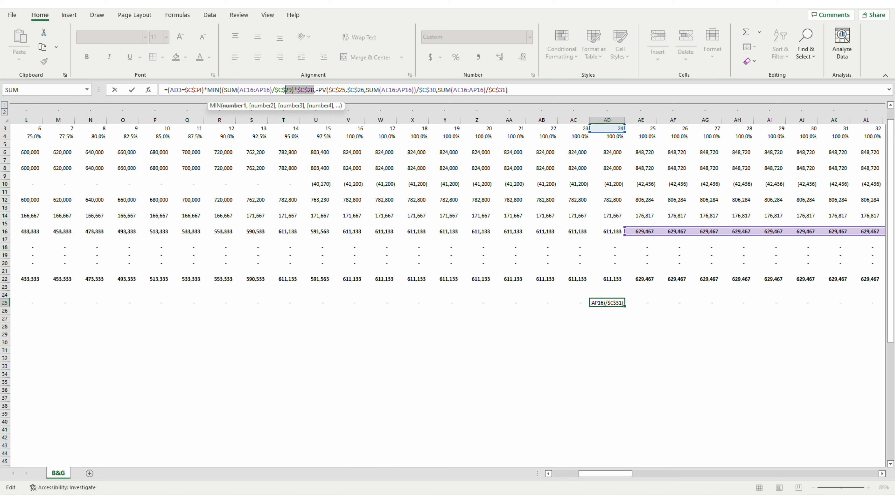
{"action": "key", "text": "ctrl+c"}
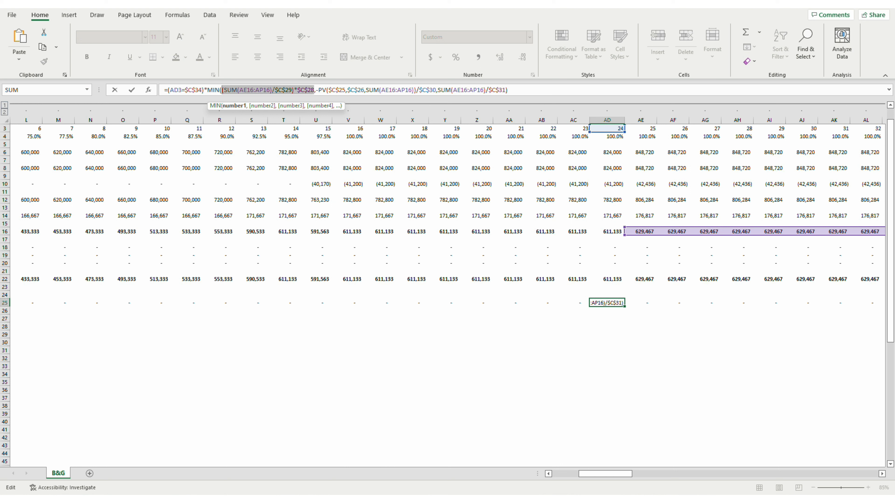
Step: Paste the copied LTV argument as a standalone formula in AD26, below the month 24 loan proceeds
{"action": "key", "text": "Return"}
{"action": "type", "text": "="}
{"action": "key", "text": "ctrl+v"}
{"action": "key", "text": "Return"}
{"action": "key", "text": "Up"}
{"action": "key", "text": "Up"}
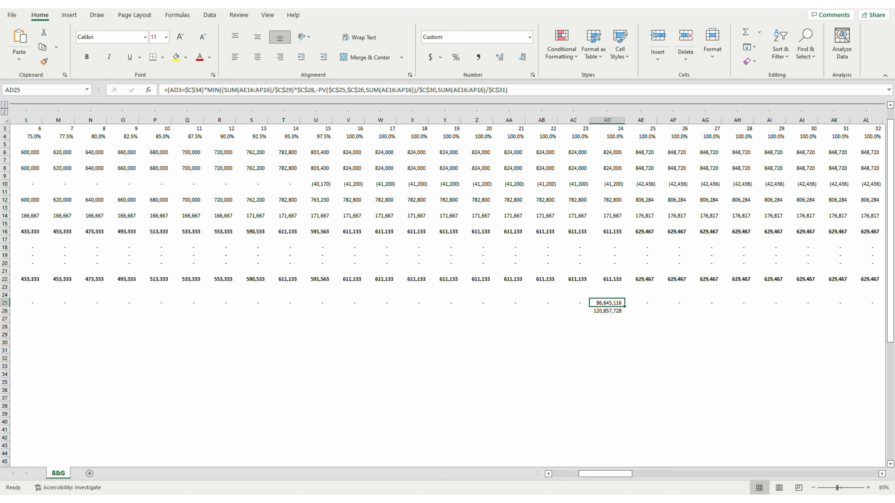
Step: Review the cell references of the standalone LTV formula in AD26 without changing it
{"action": "key", "text": "Down"}
{"action": "key", "text": "F2"}
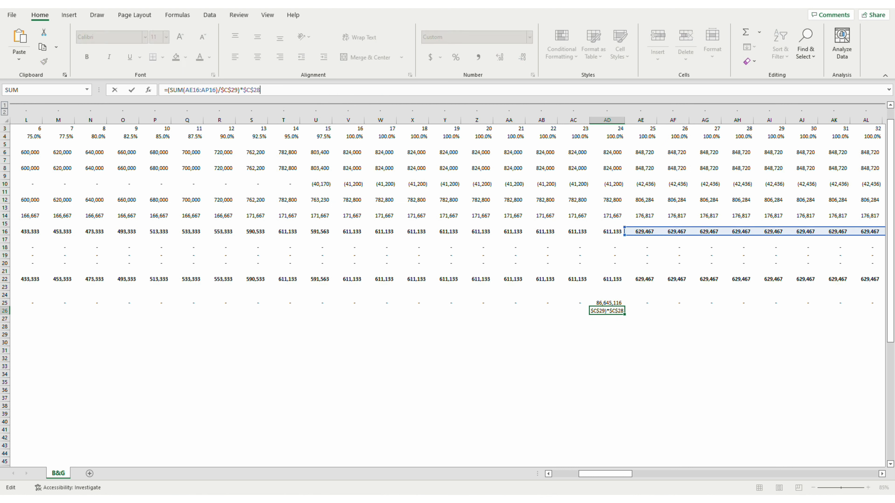
{"action": "key", "text": "Escape"}
Step: Copy the DSCR argument -PV($C$25,$C$26,SUM(AE16:AP16))/$C$30 from the month 24 Loan Proceeds formula in AD25
{"action": "key", "text": "Up"}
{"action": "key", "text": "F2"}
{"action": "key", "text": "Left"}
{"action": "key", "text": "Left"}
{"action": "key", "text": "Left"}
{"action": "key", "text": "Left"}
{"action": "key", "text": "Left"}
{"action": "key", "text": "Left"}
{"action": "key", "text": "Left"}
{"action": "key", "text": "Left"}
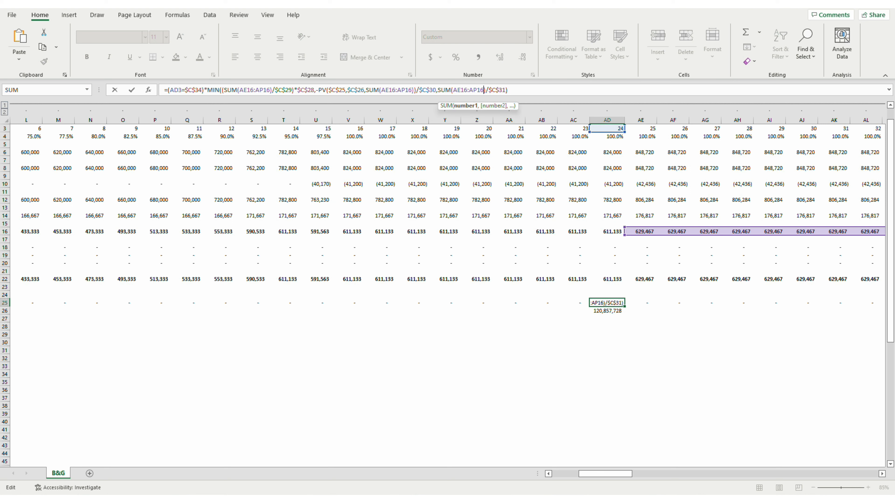
{"action": "key", "text": "Left"}
{"action": "key", "text": "Left"}
{"action": "key", "text": "Left"}
{"action": "key", "text": "Left"}
{"action": "key", "text": "Left"}
{"action": "key", "text": "Left"}
{"action": "key", "text": "Left"}
{"action": "key", "text": "Left"}
{"action": "key", "text": "Left"}
{"action": "key", "text": "Left"}
{"action": "key", "text": "Left"}
{"action": "key", "text": "Left"}
{"action": "key", "text": "Left"}
{"action": "key", "text": "Left"}
{"action": "key", "text": "Left"}
{"action": "key", "text": "Left"}
{"action": "key", "text": "Left"}
{"action": "key", "text": "Left"}
{"action": "key", "text": "Left"}
{"action": "key", "text": "Left"}
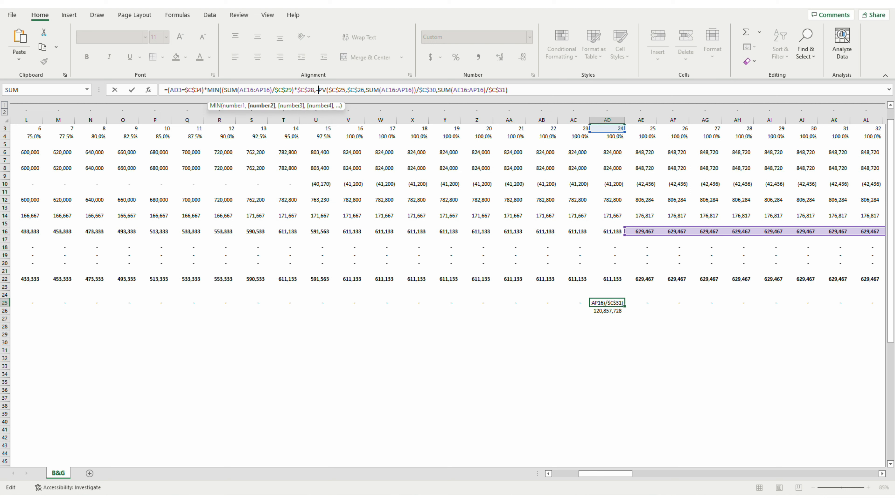
{"action": "key", "text": "shift+Right"}
{"action": "key", "text": "shift+Right"}
{"action": "key", "text": "shift+Right"}
{"action": "key", "text": "shift+Right"}
{"action": "key", "text": "shift+Right"}
{"action": "key", "text": "shift+Right"}
{"action": "key", "text": "shift+Right"}
{"action": "key", "text": "shift+Right"}
{"action": "key", "text": "shift+Right"}
{"action": "key", "text": "shift+Right"}
{"action": "key", "text": "shift+Right"}
{"action": "key", "text": "shift+Right"}
{"action": "key", "text": "shift+Right"}
{"action": "key", "text": "shift+Right"}
{"action": "key", "text": "shift+Right"}
{"action": "key", "text": "shift+Right"}
{"action": "key", "text": "shift+Right"}
{"action": "key", "text": "shift+Right"}
{"action": "key", "text": "shift+Right"}
{"action": "key", "text": "shift+Right"}
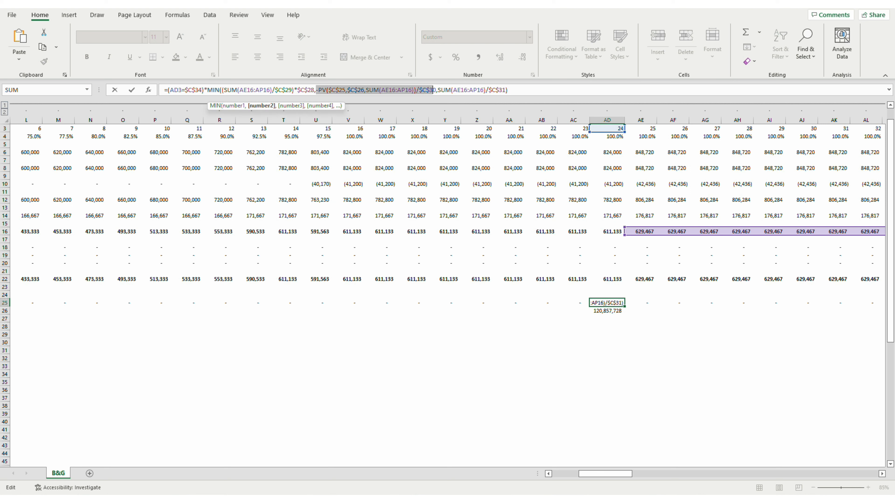
{"action": "key", "text": "ctrl+c"}
{"action": "key", "text": "Return"}
Step: Paste the copied DSCR argument as a standalone formula in AD27, below the LTV check
{"action": "key", "text": "Down"}
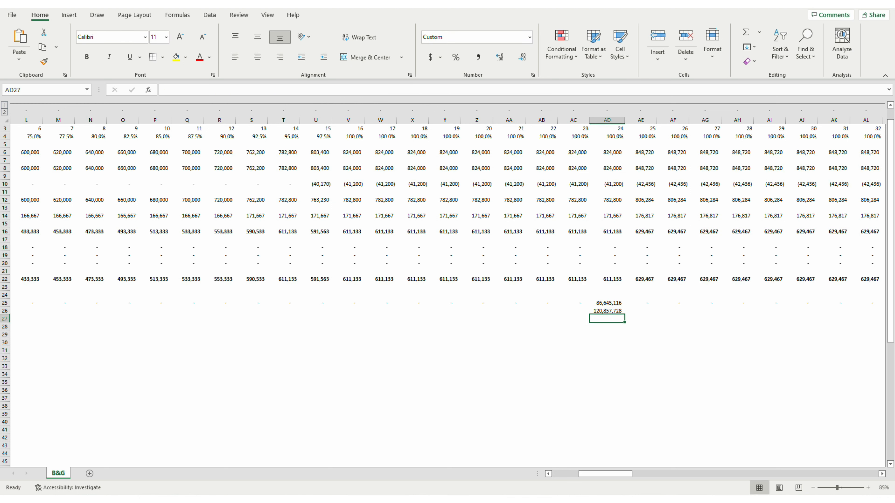
{"action": "type", "text": "="}
{"action": "key", "text": "ctrl+v"}
{"action": "key", "text": "Return"}
Step: Copy the debt yield argument SUM(AE16:AP16)/$C$31 from the Loan Proceeds formula in AD25, leaving that formula unchanged
{"action": "key", "text": "Up"}
{"action": "key", "text": "Up"}
{"action": "key", "text": "Up"}
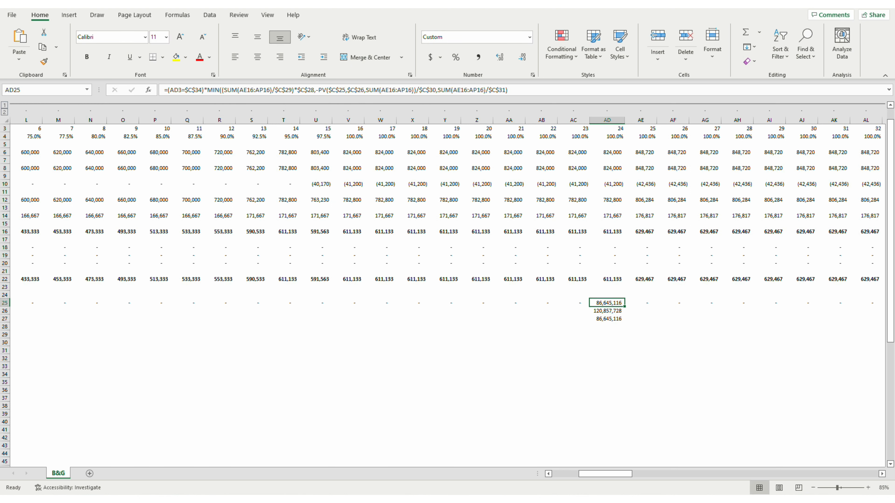
{"action": "key", "text": "F2"}
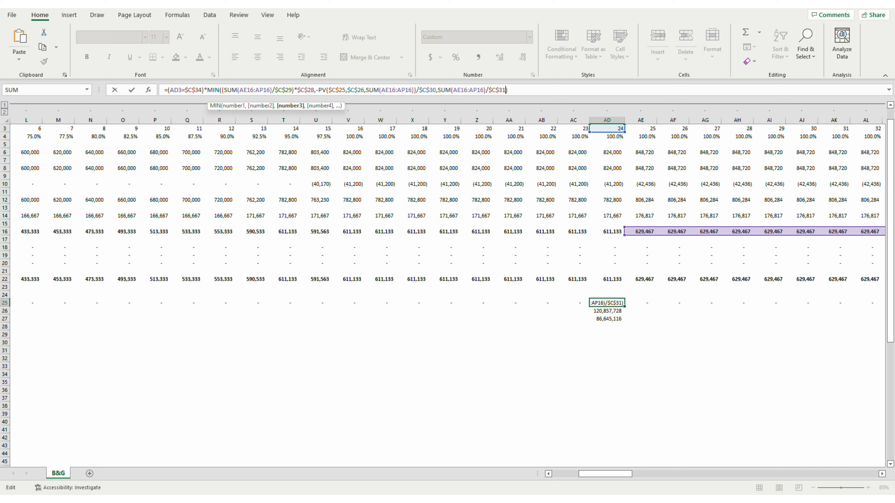
{"action": "key", "text": "ctrl+shift+Left"}
{"action": "key", "text": "ctrl+shift+Left"}
{"action": "key", "text": "ctrl+shift+Left"}
{"action": "key", "text": "ctrl+shift+Left"}
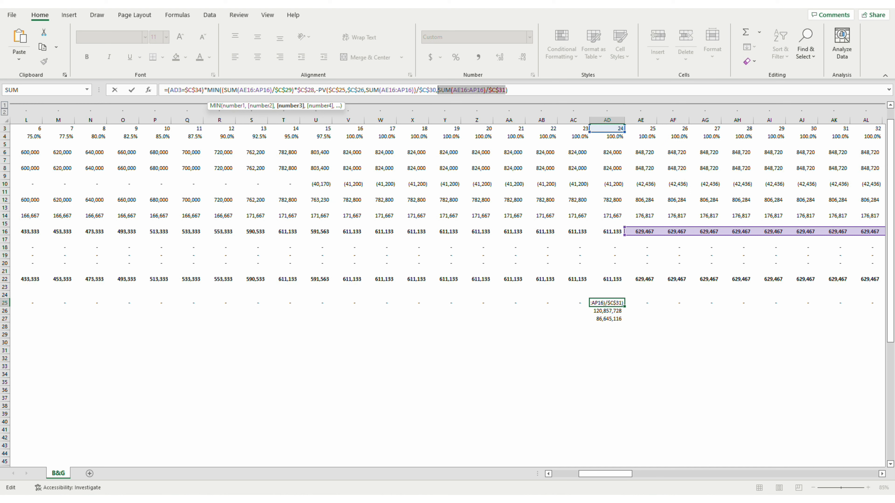
{"action": "key", "text": "ctrl+c"}
{"action": "key", "text": "Escape"}
Step: Paste the copied debt yield argument as a standalone formula in AD28, below the DSCR check
{"action": "key", "text": "Down"}
{"action": "key", "text": "Down"}
{"action": "key", "text": "Down"}
{"action": "type", "text": "="}
{"action": "key", "text": "ctrl+v"}
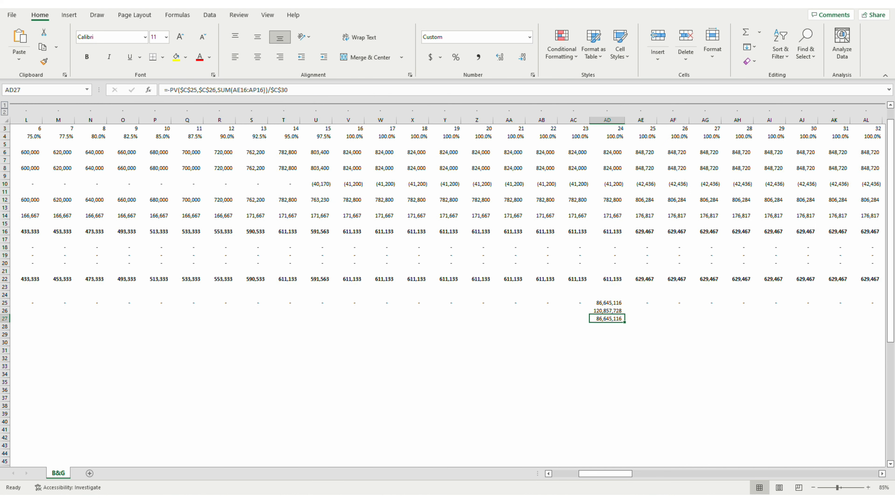
{"action": "key", "text": "Return"}
Step: Clear the three temporary LTV, DSCR and debt yield check formulas in AD26:AD28
{"action": "key", "text": "Up"}
{"action": "key", "text": "shift+Up"}
{"action": "key", "text": "shift+Up"}
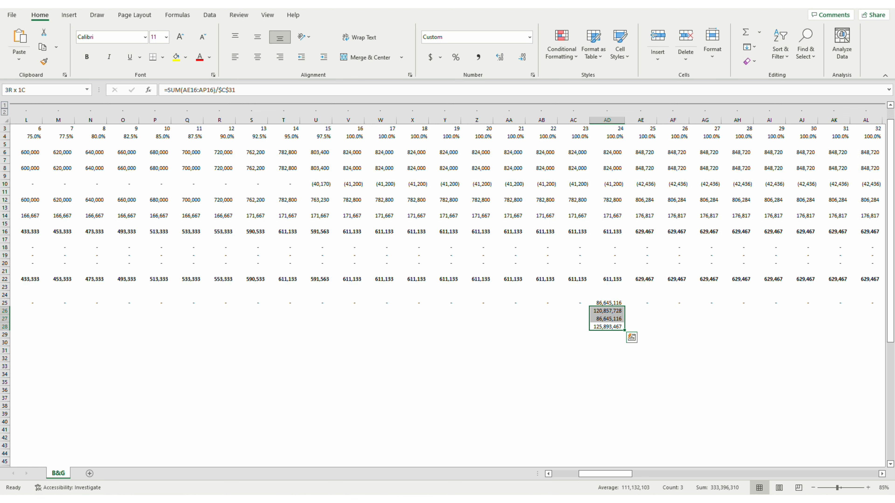
{"action": "key", "text": "Delete"}
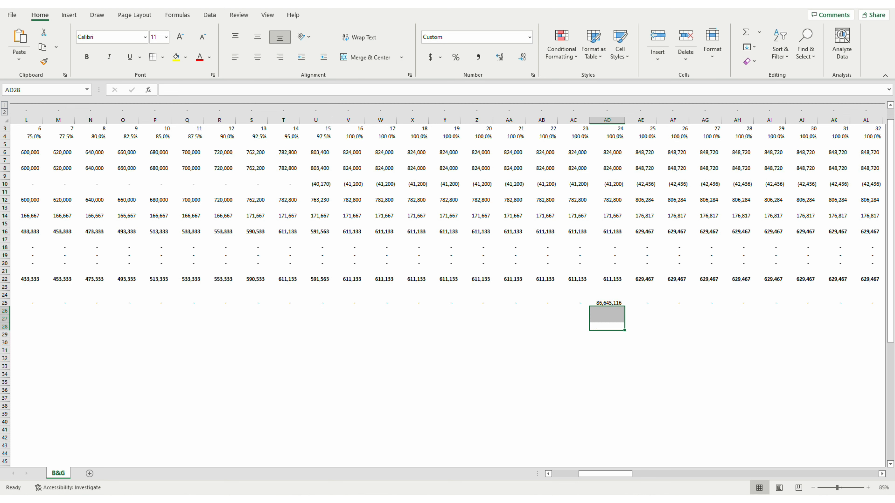
Step: Add the row label "Debt Service" in E26, directly below Loan Proceeds
{"action": "key", "text": "Up"}
{"action": "key", "text": "Up"}
{"action": "key", "text": "Up"}
{"action": "key", "text": "ctrl+Left"}
{"action": "key", "text": "ctrl+Left"}
{"action": "key", "text": "ctrl+Left"}
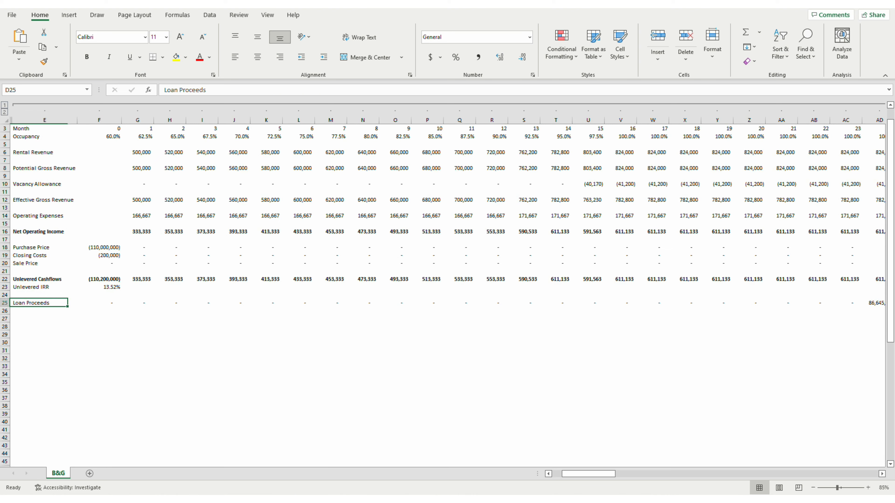
{"action": "key", "text": "Right"}
{"action": "key", "text": "Right"}
{"action": "key", "text": "Right"}
{"action": "key", "text": "Down"}
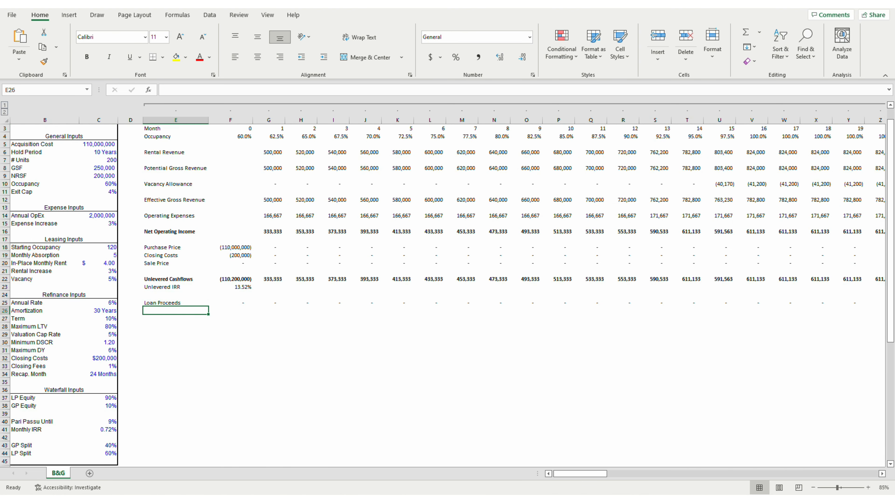
{"action": "key", "text": "BackSpace"}
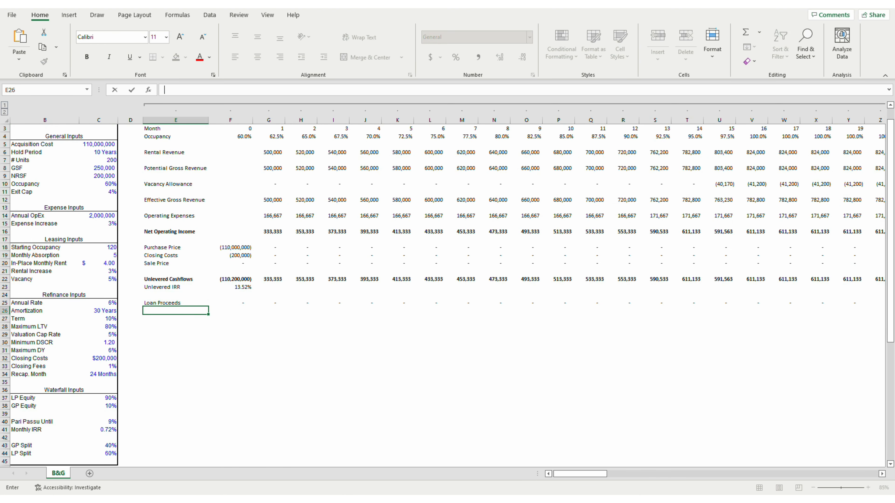
{"action": "type", "text": "Debt Service"}
{"action": "key", "text": "Tab"}
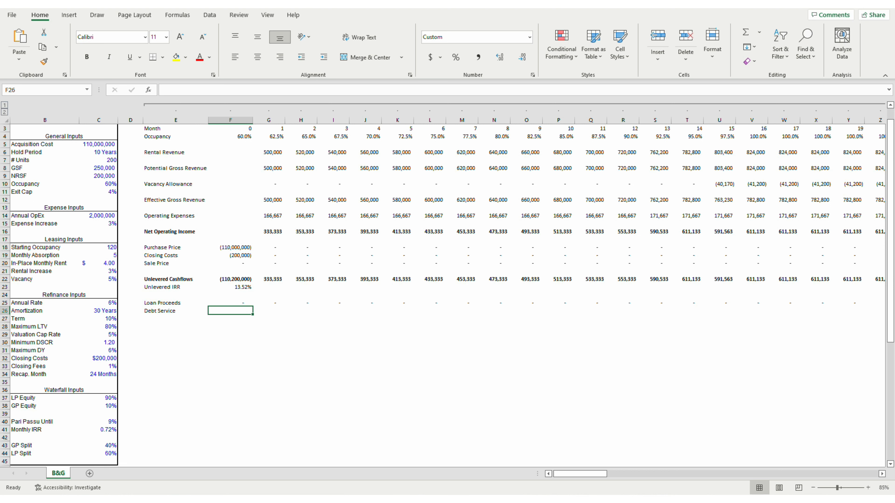
Step: Begin the month 0 Debt Service formula in F26 with the test ($F$3>=$C$34, comparing the month with the recapitalization month
{"action": "type", "text": "=("}
{"action": "key", "text": "Up"}
{"action": "key", "text": "Up"}
{"action": "key", "text": "Up"}
{"action": "key", "text": "Up"}
{"action": "key", "text": "Up"}
{"action": "key", "text": "Up"}
{"action": "key", "text": "Up"}
{"action": "key", "text": "Up"}
{"action": "key", "text": "Up"}
{"action": "key", "text": "Up"}
{"action": "key", "text": "Up"}
{"action": "key", "text": "Up"}
{"action": "key", "text": "Up"}
{"action": "key", "text": "Up"}
{"action": "key", "text": "Up"}
{"action": "key", "text": "Up"}
{"action": "key", "text": "Up"}
{"action": "key", "text": "Up"}
{"action": "key", "text": "Up"}
{"action": "key", "text": "Up"}
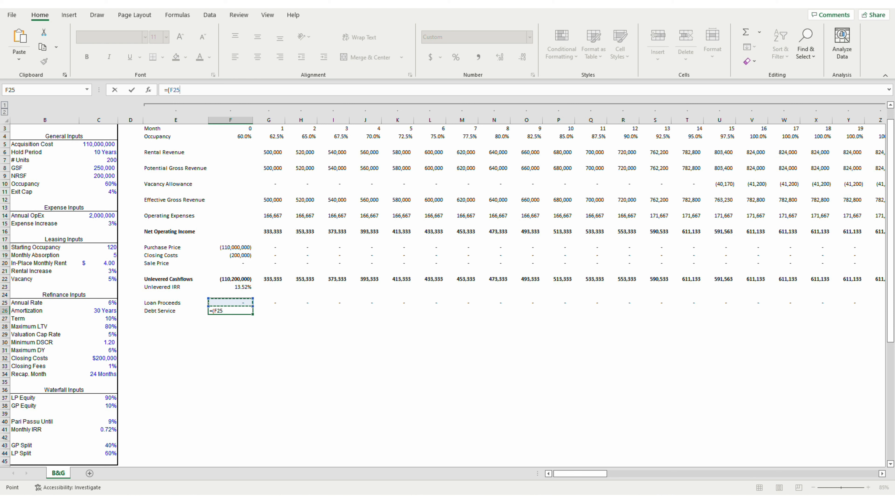
{"action": "key", "text": "Down"}
{"action": "key", "text": "Down"}
{"action": "key", "text": "F4"}
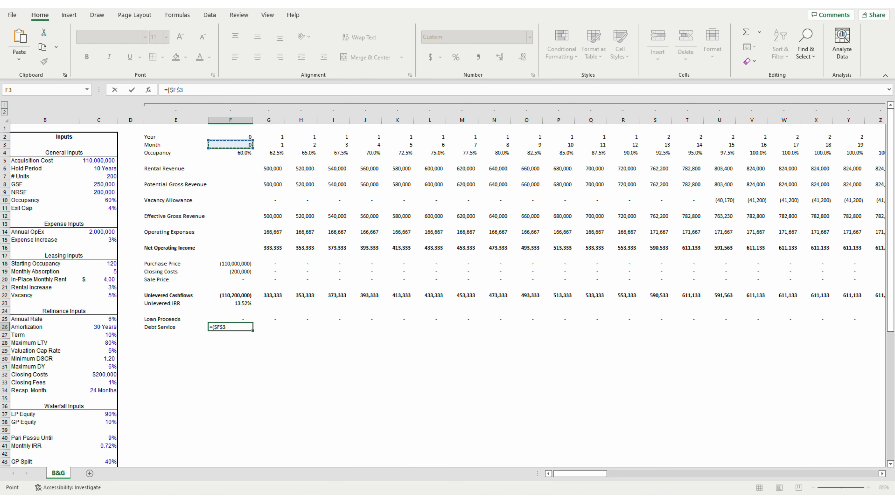
{"action": "type", "text": ">="}
{"action": "key", "text": "Left"}
{"action": "key", "text": "Left"}
{"action": "key", "text": "Left"}
{"action": "key", "text": "Down"}
{"action": "key", "text": "Down"}
{"action": "key", "text": "Down"}
{"action": "key", "text": "Down"}
{"action": "key", "text": "Down"}
{"action": "key", "text": "Down"}
{"action": "key", "text": "Down"}
{"action": "key", "text": "Down"}
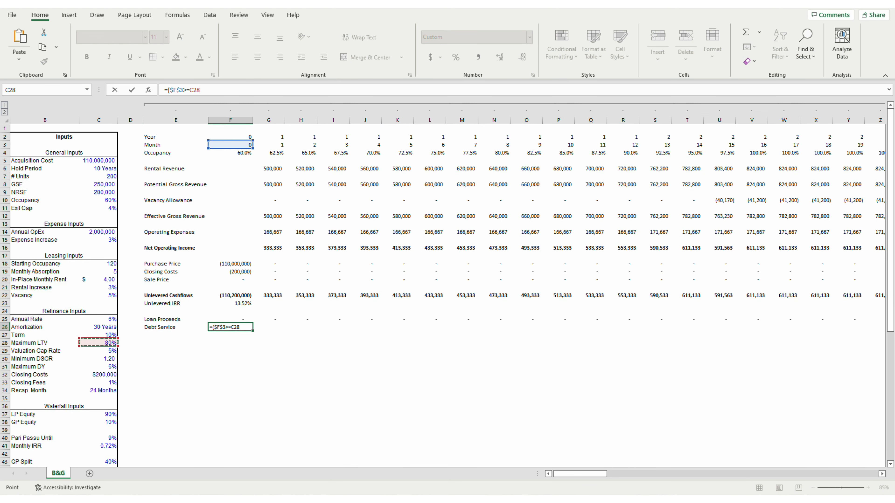
{"action": "key", "text": "F4"}
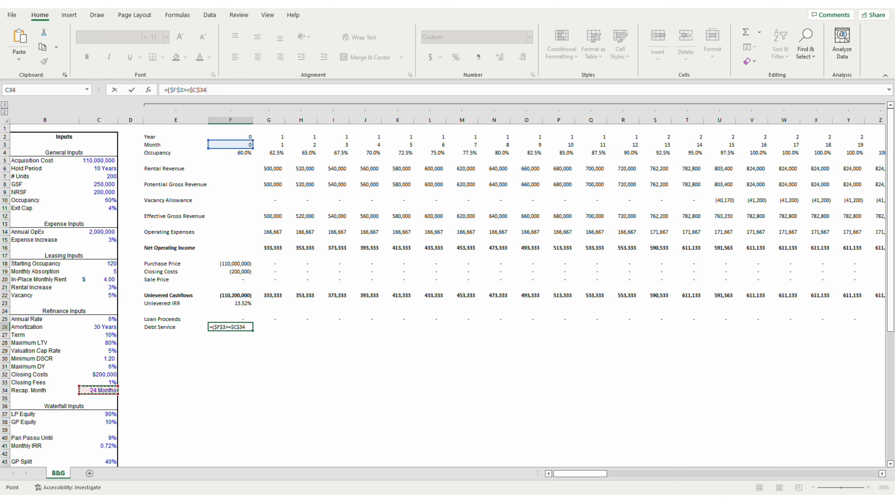
Step: Multiply the month test in F26 by a PMT function and make its month reference the relative F3
{"action": "type", "text": ")*PMT("}
{"action": "key", "text": "Left"}
{"action": "key", "text": "Left"}
{"action": "key", "text": "Left"}
{"action": "key", "text": "Left"}
{"action": "key", "text": "F4"}
{"action": "key", "text": "F4"}
{"action": "key", "text": "F4"}
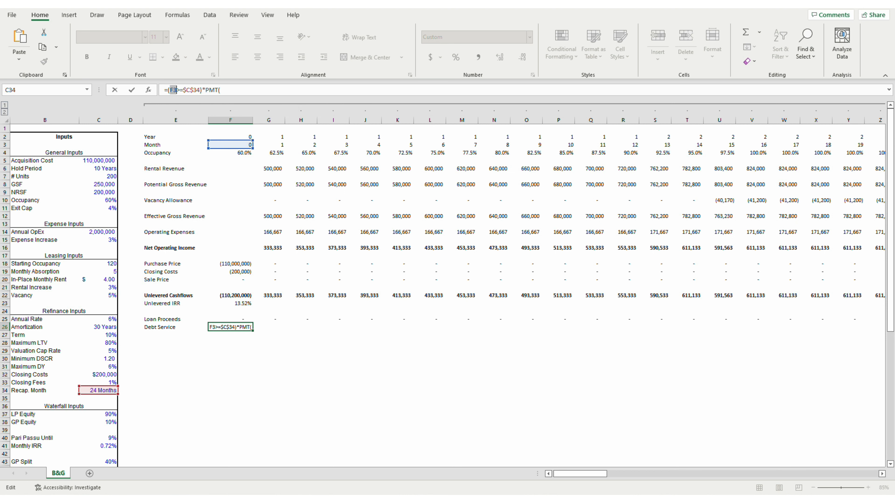
Step: Give the PMT function in F26 the annual rate $C$25 as rate and the amortization $C$26 as number of periods
{"action": "key", "text": "End"}
{"action": "left_click", "coordinate": [98, 319]}
{"action": "key", "text": "F4"}
{"action": "type", "text": ","}
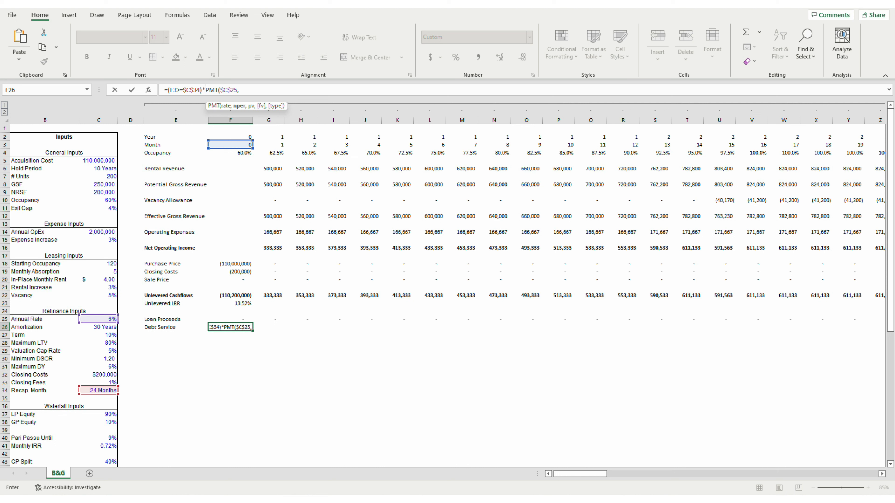
{"action": "key", "text": "Left"}
{"action": "key", "text": "Left"}
{"action": "key", "text": "Left"}
{"action": "key", "text": "F4"}
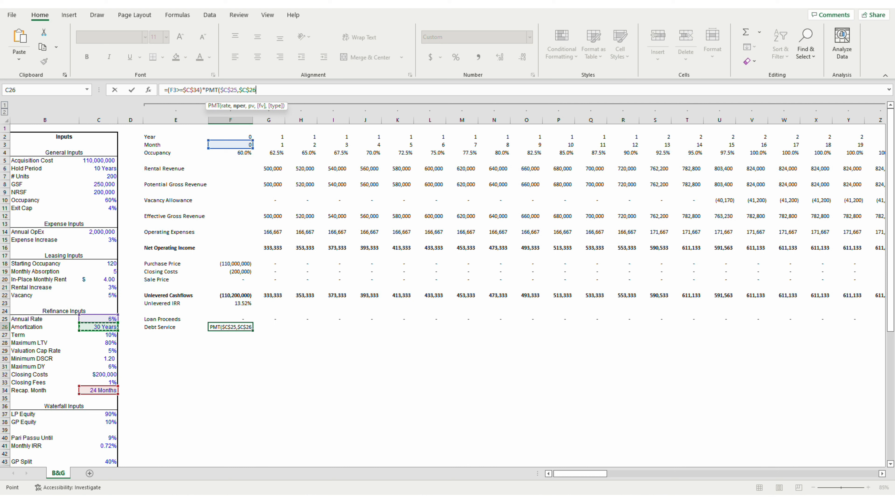
Step: Set the PMT present value in F26 to an OFFSET starting from $G$25 in the Loan Proceeds row with zero rows
{"action": "type", "text": ",offset"}
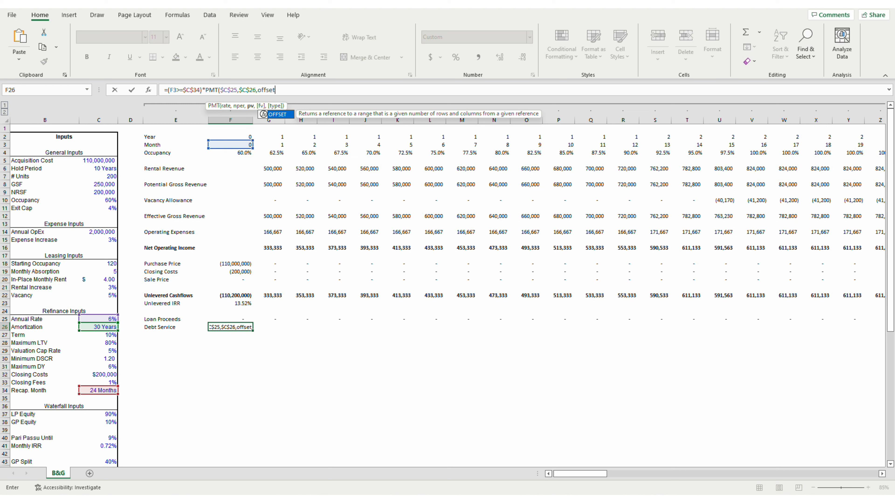
{"action": "key", "text": "Tab"}
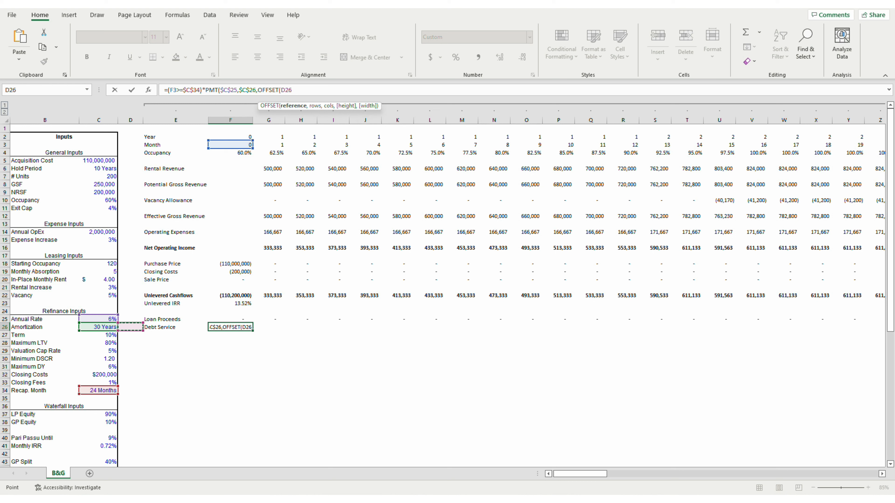
{"action": "key", "text": "Right"}
{"action": "key", "text": "Up"}
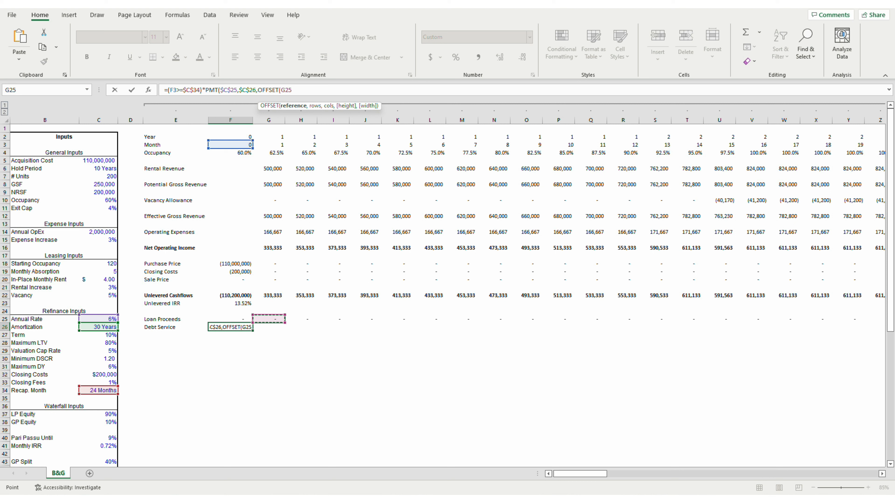
{"action": "key", "text": "F4"}
{"action": "type", "text": ",0,"}
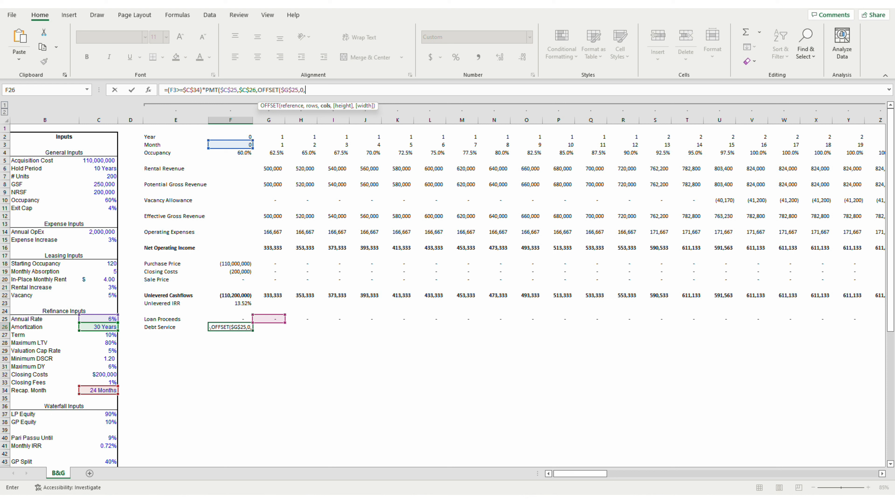
Step: Give the OFFSET in F26 the column offset $C$34-1, based on the recapitalization month, and close the PMT function
{"action": "key", "text": "Left"}
{"action": "key", "text": "Left"}
{"action": "key", "text": "Left"}
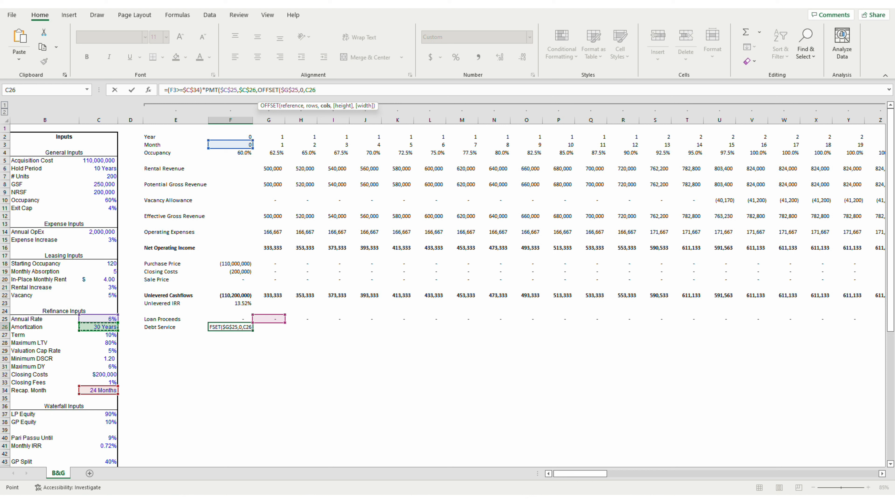
{"action": "key", "text": "Down"}
{"action": "key", "text": "Down"}
{"action": "key", "text": "Down"}
{"action": "key", "text": "Down"}
{"action": "key", "text": "Down"}
{"action": "key", "text": "Down"}
{"action": "key", "text": "Down"}
{"action": "key", "text": "Down"}
{"action": "key", "text": "F4"}
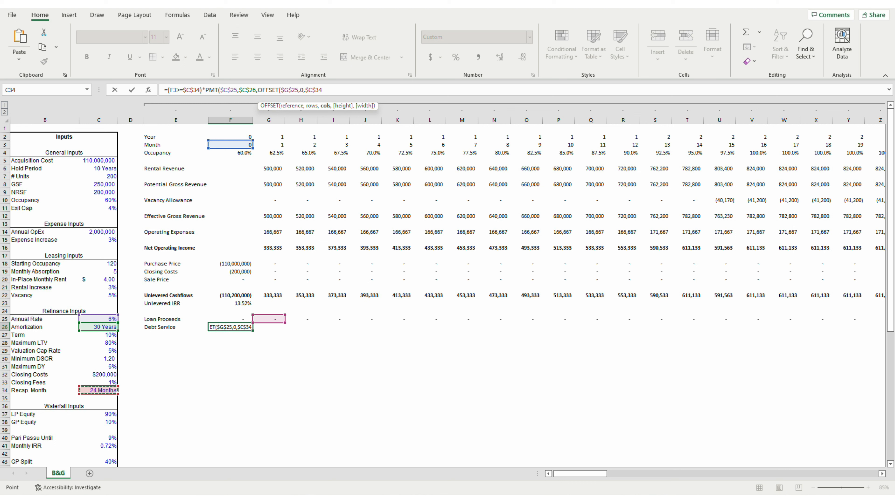
{"action": "type", "text": "-1))*("}
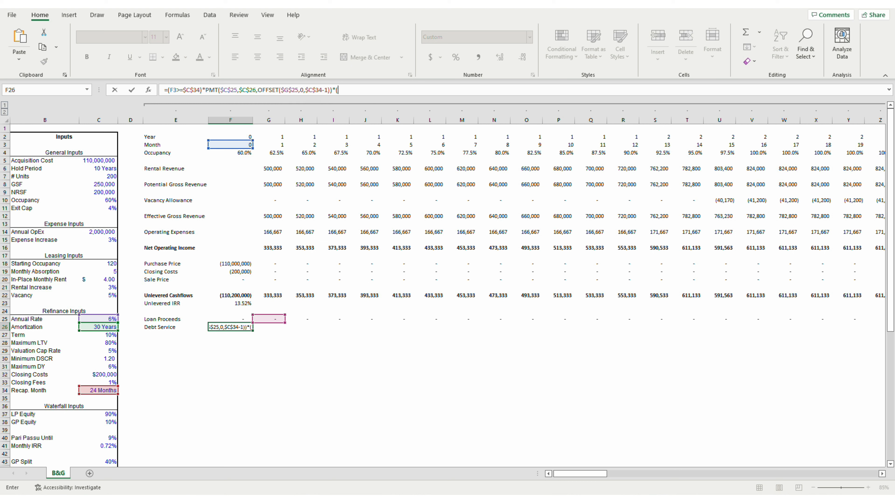
Step: Multiply the F26 payment by the hold period test (F3<=($C$6*12)), divide it by 12 and enter the formula
{"action": "key", "text": "Up"}
{"action": "key", "text": "Up"}
{"action": "key", "text": "Up"}
{"action": "key", "text": "Up"}
{"action": "key", "text": "Up"}
{"action": "key", "text": "Up"}
{"action": "key", "text": "Up"}
{"action": "key", "text": "Up"}
{"action": "key", "text": "Up"}
{"action": "key", "text": "Up"}
{"action": "key", "text": "Up"}
{"action": "key", "text": "Up"}
{"action": "key", "text": "Up"}
{"action": "key", "text": "Up"}
{"action": "key", "text": "Up"}
{"action": "key", "text": "Up"}
{"action": "key", "text": "Up"}
{"action": "key", "text": "Up"}
{"action": "key", "text": "Up"}
{"action": "key", "text": "Up"}
{"action": "key", "text": "Up"}
{"action": "key", "text": "Up"}
{"action": "key", "text": "Up"}
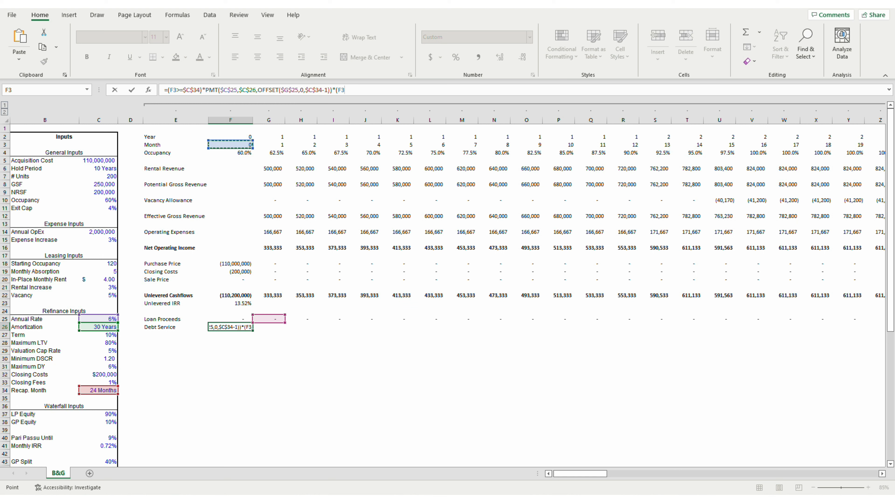
{"action": "type", "text": "<=("}
{"action": "key", "text": "Left"}
{"action": "key", "text": "Left"}
{"action": "key", "text": "Left"}
{"action": "key", "text": "Up"}
{"action": "key", "text": "Up"}
{"action": "key", "text": "Up"}
{"action": "key", "text": "Up"}
{"action": "key", "text": "Up"}
{"action": "key", "text": "Up"}
{"action": "key", "text": "Up"}
{"action": "key", "text": "Up"}
{"action": "key", "text": "Up"}
{"action": "key", "text": "Up"}
{"action": "key", "text": "Up"}
{"action": "key", "text": "Up"}
{"action": "key", "text": "Up"}
{"action": "key", "text": "Up"}
{"action": "key", "text": "Up"}
{"action": "key", "text": "Up"}
{"action": "key", "text": "Up"}
{"action": "key", "text": "Up"}
{"action": "key", "text": "Up"}
{"action": "key", "text": "Up"}
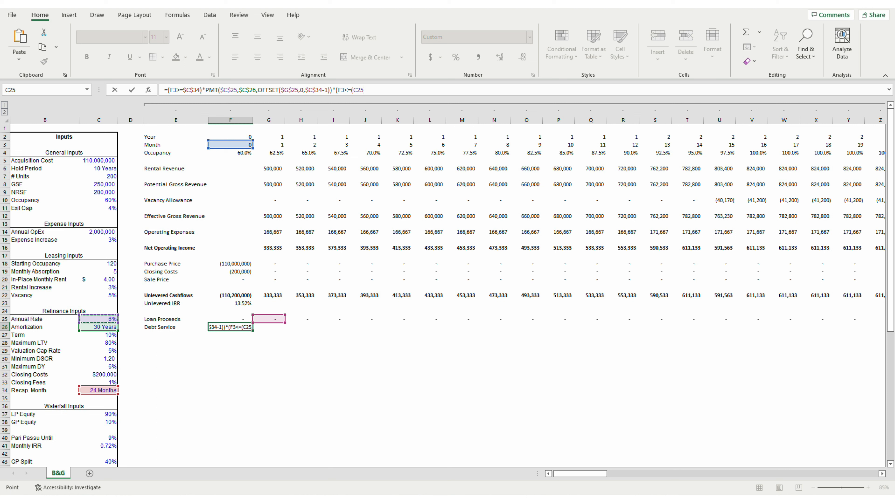
{"action": "key", "text": "Down"}
{"action": "key", "text": "F4"}
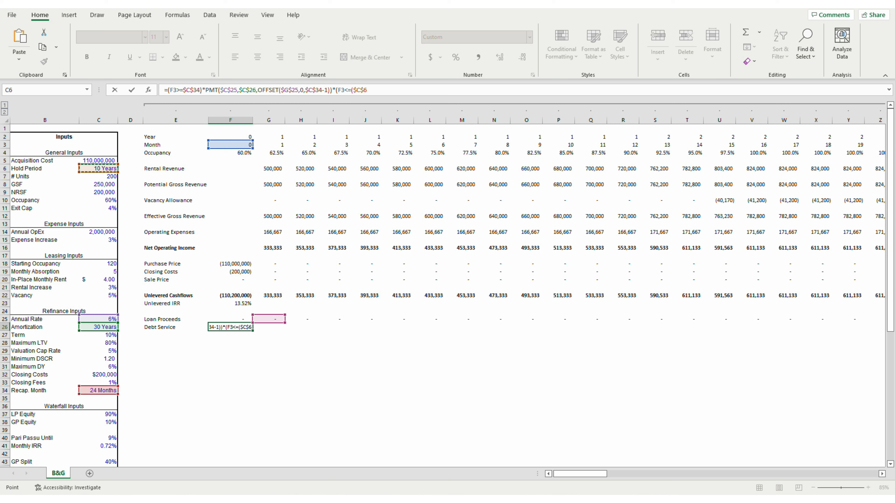
{"action": "type", "text": "*12))/12"}
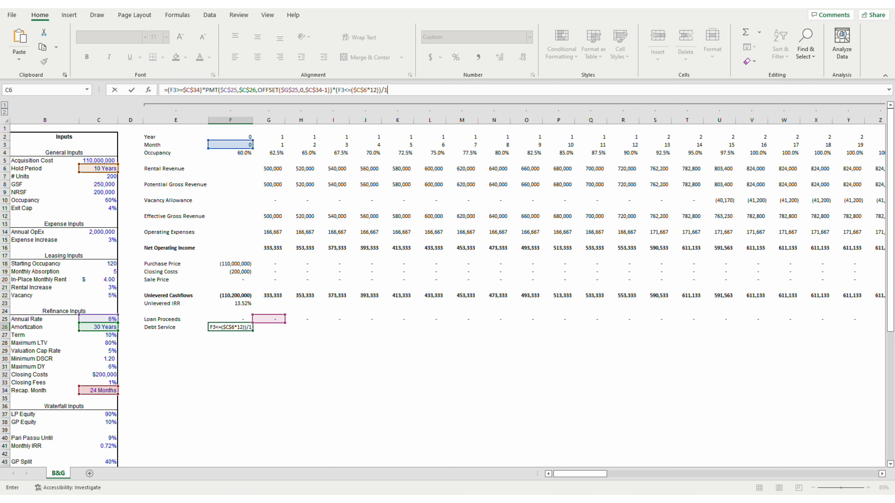
{"action": "key", "text": "Return"}
Step: Copy the Debt Service formula from F26 across row 26 through the end of the monthly timeline
{"action": "key", "text": "Left"}
{"action": "key", "text": "Up"}
{"action": "key", "text": "Right"}
{"action": "key", "text": "ctrl+c"}
{"action": "key", "text": "ctrl+shift+Right"}
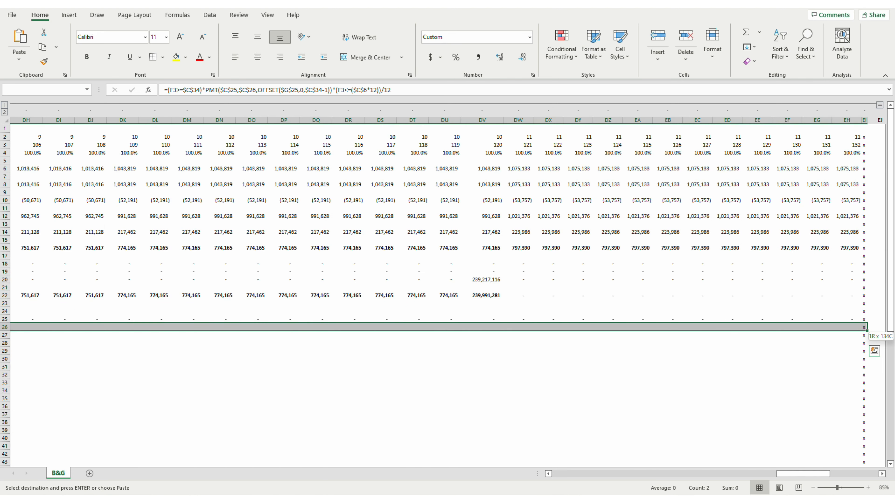
{"action": "key", "text": "Return"}
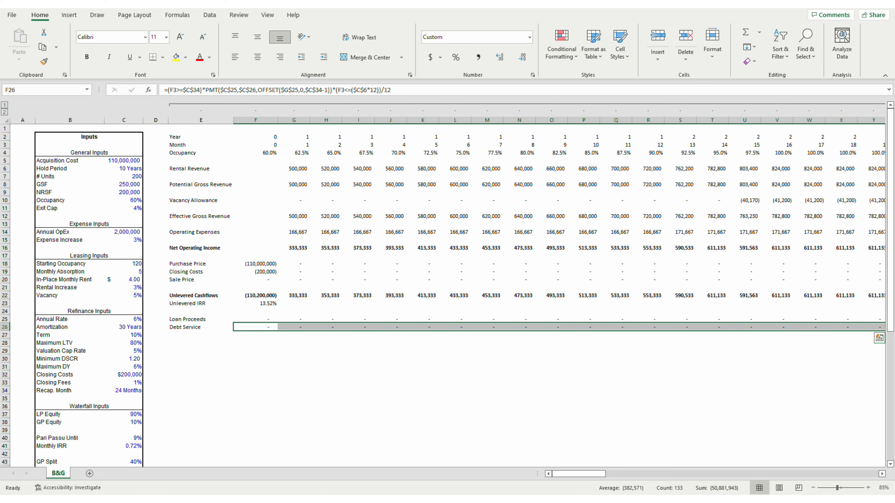
Step: Examine the Debt Service row across the months before and after the recapitalization month
{"action": "key", "text": "Right"}
{"action": "key", "text": "Right"}
{"action": "key", "text": "Right"}
{"action": "key", "text": "Right"}
{"action": "key", "text": "Right"}
{"action": "key", "text": "Right"}
{"action": "key", "text": "Right"}
{"action": "key", "text": "Right"}
{"action": "key", "text": "Right"}
{"action": "key", "text": "Right"}
{"action": "key", "text": "Right"}
{"action": "key", "text": "Right"}
{"action": "key", "text": "Right"}
{"action": "key", "text": "Right"}
{"action": "key", "text": "Right"}
{"action": "key", "text": "Right"}
{"action": "key", "text": "Right"}
{"action": "key", "text": "Right"}
{"action": "key", "text": "Right"}
{"action": "key", "text": "Right"}
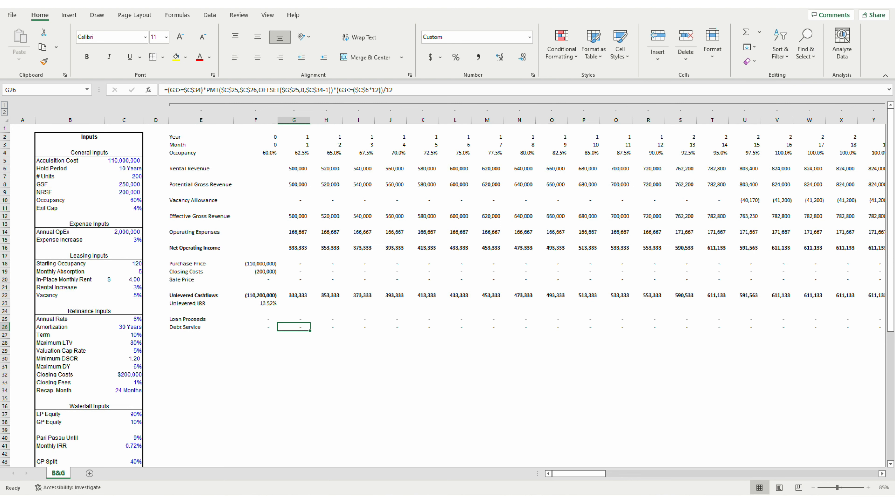
{"action": "key", "text": "Left"}
{"action": "key", "text": "Left"}
{"action": "key", "text": "Left"}
{"action": "key", "text": "Left"}
{"action": "key", "text": "Left"}
{"action": "key", "text": "Left"}
{"action": "key", "text": "Left"}
{"action": "key", "text": "Left"}
{"action": "key", "text": "Left"}
{"action": "key", "text": "Left"}
{"action": "key", "text": "Left"}
{"action": "key", "text": "Left"}
{"action": "key", "text": "Left"}
{"action": "key", "text": "Left"}
{"action": "key", "text": "Left"}
{"action": "key", "text": "Left"}
{"action": "key", "text": "Left"}
{"action": "key", "text": "Left"}
{"action": "key", "text": "Left"}
{"action": "key", "text": "Left"}
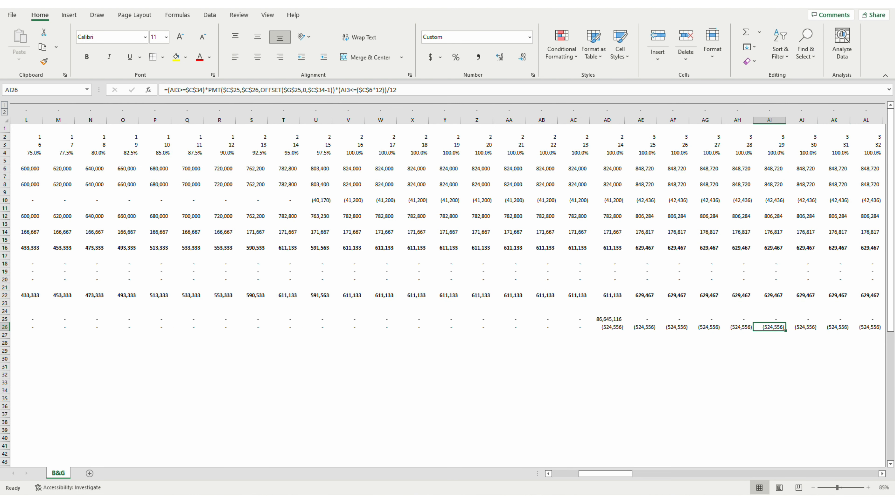
Step: Add the row label "Balloon Payment" in E27, directly below Debt Service
{"action": "key", "text": "Down"}
{"action": "key", "text": "Right"}
{"action": "key", "text": "Right"}
{"action": "key", "text": "Right"}
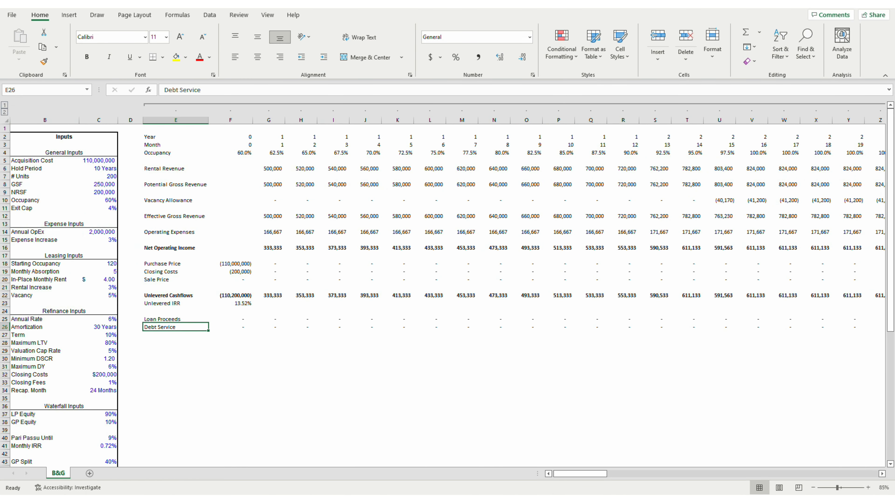
{"action": "type", "text": "Balloo"}
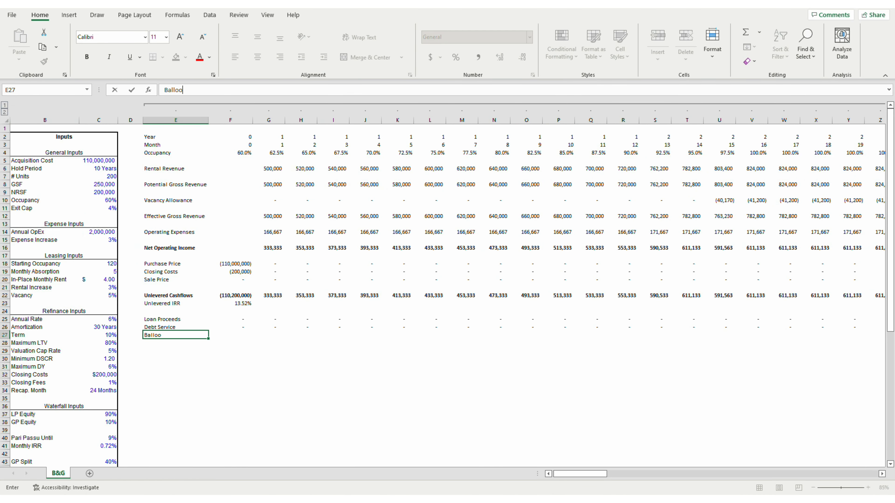
{"action": "type", "text": "n Payment"}
{"action": "key", "text": "Tab"}
Step: Start the Balloon Payment formula in F27 with an opening parenthesis and an absolute reference to the month in $F$3
{"action": "type", "text": "="}
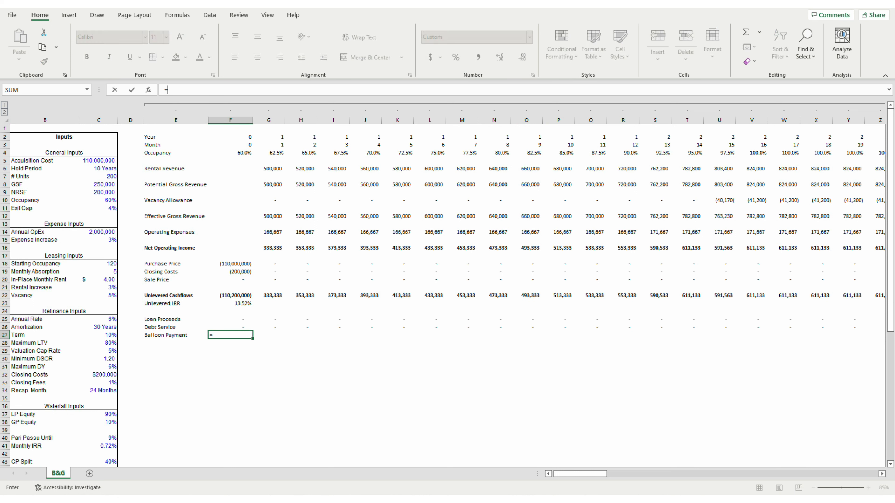
{"action": "type", "text": "("}
{"action": "key", "text": "Up"}
{"action": "key", "text": "Up"}
{"action": "key", "text": "Up"}
{"action": "key", "text": "Up"}
{"action": "key", "text": "Up"}
{"action": "key", "text": "Up"}
{"action": "key", "text": "Up"}
{"action": "key", "text": "Up"}
{"action": "key", "text": "Up"}
{"action": "key", "text": "Up"}
{"action": "key", "text": "Up"}
{"action": "key", "text": "Up"}
{"action": "key", "text": "Up"}
{"action": "key", "text": "Up"}
{"action": "key", "text": "Up"}
{"action": "key", "text": "Up"}
{"action": "key", "text": "Up"}
{"action": "key", "text": "Up"}
{"action": "key", "text": "Up"}
{"action": "key", "text": "Up"}
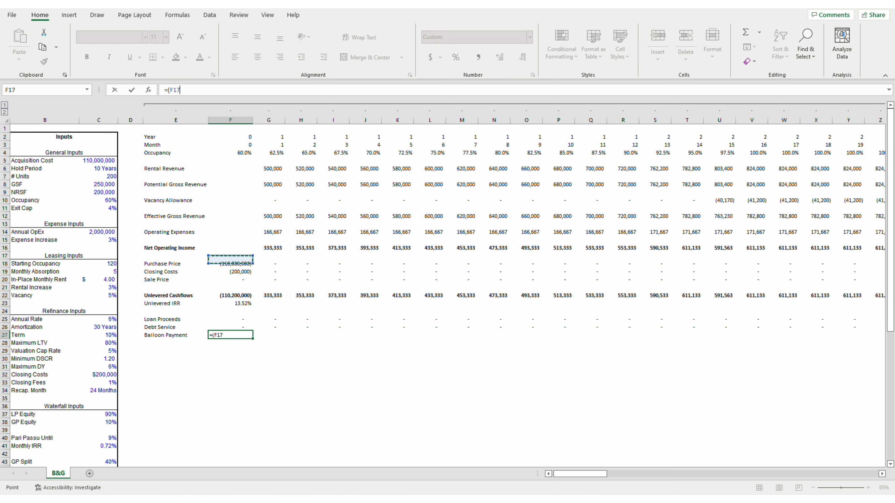
{"action": "key", "text": "Down"}
{"action": "key", "text": "F4"}
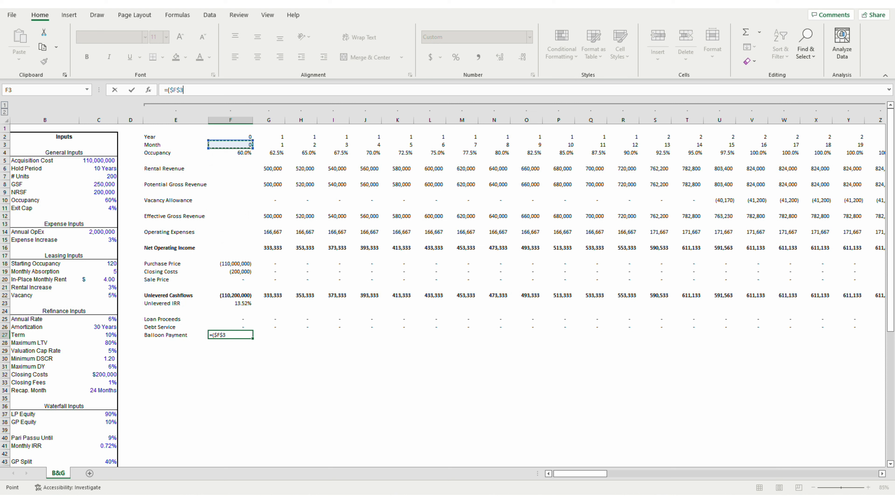
Step: Multiply the month reference by the absolute hold period $C$6 and by 12, and close the parenthesis
{"action": "type", "text": "*"}
{"action": "key", "text": "Left"}
{"action": "key", "text": "Left"}
{"action": "key", "text": "Left"}
{"action": "key", "text": "Up"}
{"action": "key", "text": "Up"}
{"action": "key", "text": "Up"}
{"action": "key", "text": "Up"}
{"action": "key", "text": "Up"}
{"action": "key", "text": "Up"}
{"action": "key", "text": "Up"}
{"action": "key", "text": "Up"}
{"action": "key", "text": "Up"}
{"action": "key", "text": "Up"}
{"action": "key", "text": "Up"}
{"action": "key", "text": "Up"}
{"action": "key", "text": "Up"}
{"action": "key", "text": "Up"}
{"action": "key", "text": "Up"}
{"action": "key", "text": "Up"}
{"action": "key", "text": "Up"}
{"action": "key", "text": "Up"}
{"action": "key", "text": "Up"}
{"action": "key", "text": "Up"}
{"action": "key", "text": "F4"}
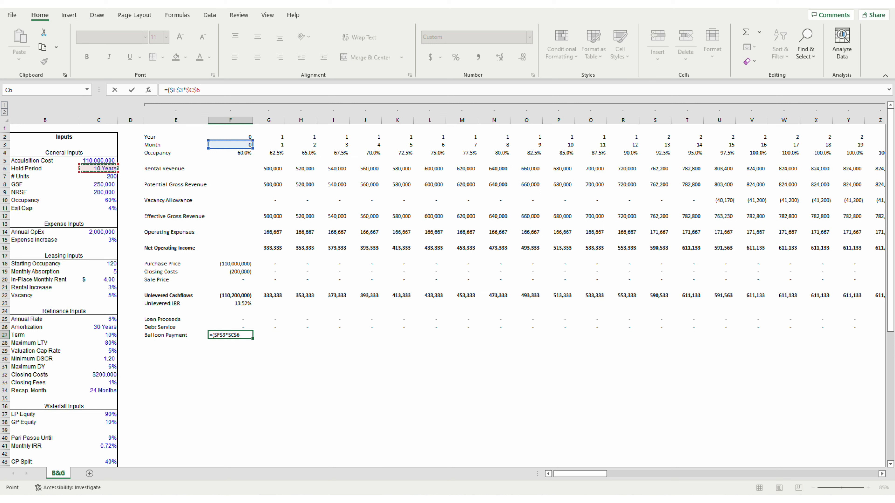
{"action": "type", "text": "*12)"}
Step: Change the month reference in the F27 formula to the fully relative F3
{"action": "key", "text": "Right"}
{"action": "key", "text": "Right"}
{"action": "key", "text": "Right"}
{"action": "key", "text": "F4"}
{"action": "key", "text": "F4"}
{"action": "key", "text": "F4"}
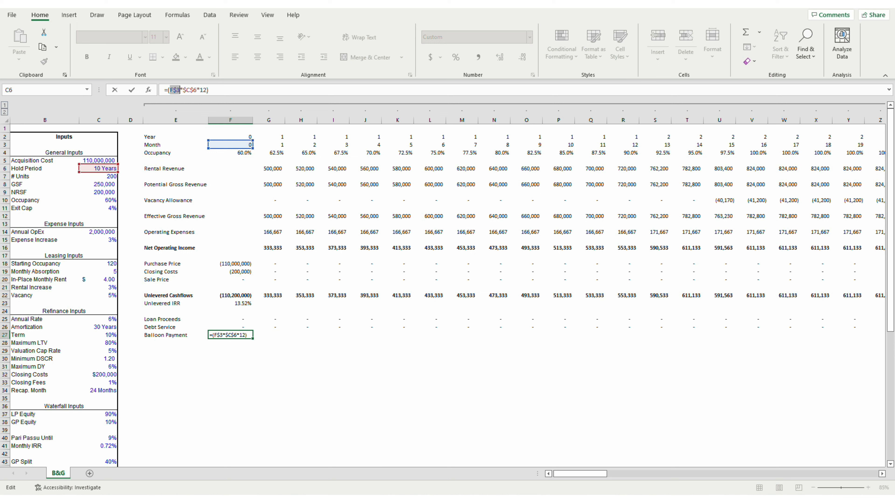
{"action": "key", "text": "Right"}
{"action": "key", "text": "Right"}
{"action": "key", "text": "Right"}
Step: Multiply the F27 formula by a negative PV function whose rate is the annual rate divided by 12 ($C$25/12)
{"action": "type", "text": "*-PV("}
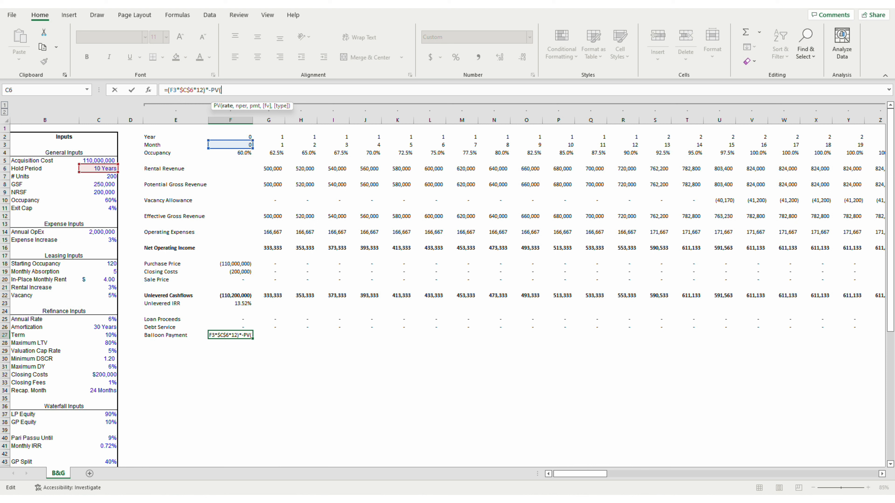
{"action": "left_click", "coordinate": [106, 319]}
{"action": "key", "text": "F4"}
{"action": "type", "text": "/12"}
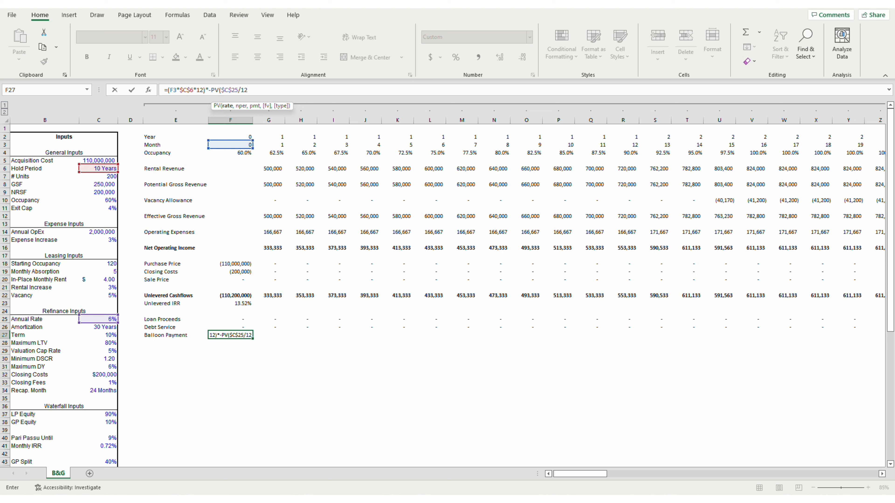
Step: Set the PV period count to ($C$26-$C$6)*12 and open a nested PMT function as the payment argument
{"action": "type", "text": ",("}
{"action": "key", "text": "Left"}
{"action": "key", "text": "Left"}
{"action": "key", "text": "Left"}
{"action": "key", "text": "Up"}
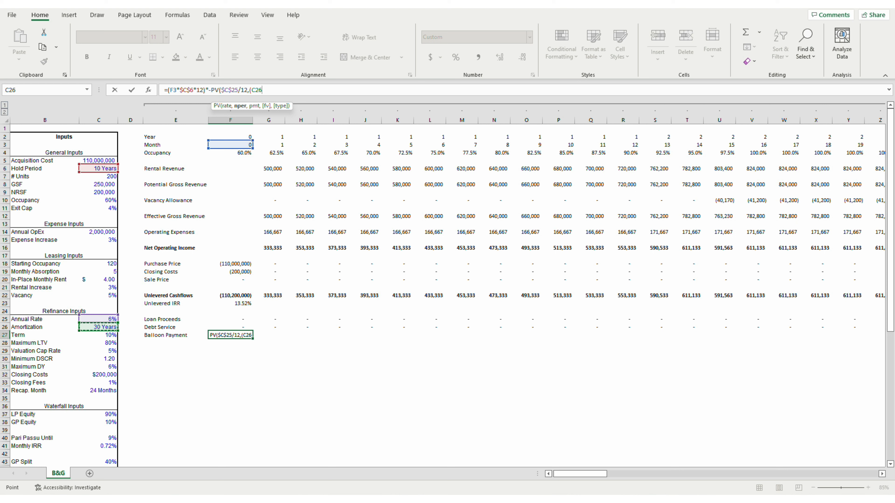
{"action": "type", "text": "-"}
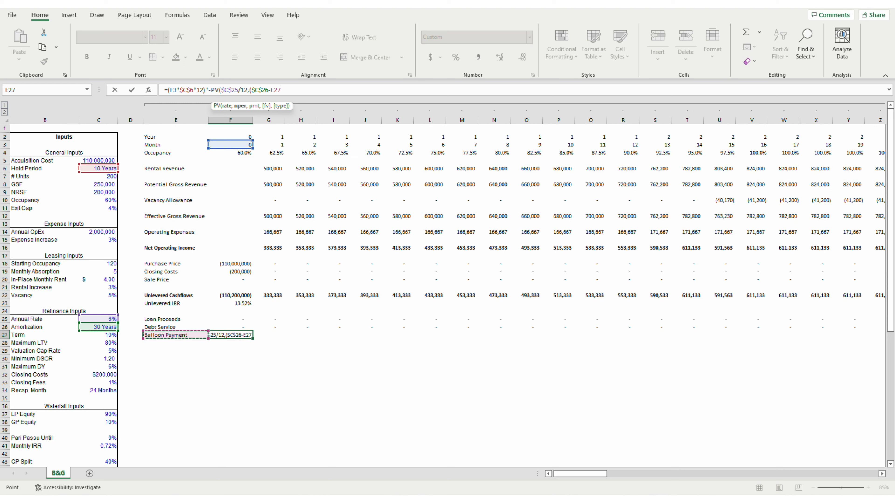
{"action": "key", "text": "Left"}
{"action": "key", "text": "Left"}
{"action": "key", "text": "Left"}
{"action": "key", "text": "Up"}
{"action": "key", "text": "Up"}
{"action": "key", "text": "Up"}
{"action": "key", "text": "Up"}
{"action": "key", "text": "Up"}
{"action": "key", "text": "Up"}
{"action": "key", "text": "Up"}
{"action": "key", "text": "Up"}
{"action": "key", "text": "Up"}
{"action": "key", "text": "Up"}
{"action": "key", "text": "Up"}
{"action": "key", "text": "Up"}
{"action": "key", "text": "Up"}
{"action": "key", "text": "Up"}
{"action": "key", "text": "Up"}
{"action": "key", "text": "Up"}
{"action": "key", "text": "Up"}
{"action": "key", "text": "Up"}
{"action": "key", "text": "Up"}
{"action": "key", "text": "Up"}
{"action": "key", "text": "Up"}
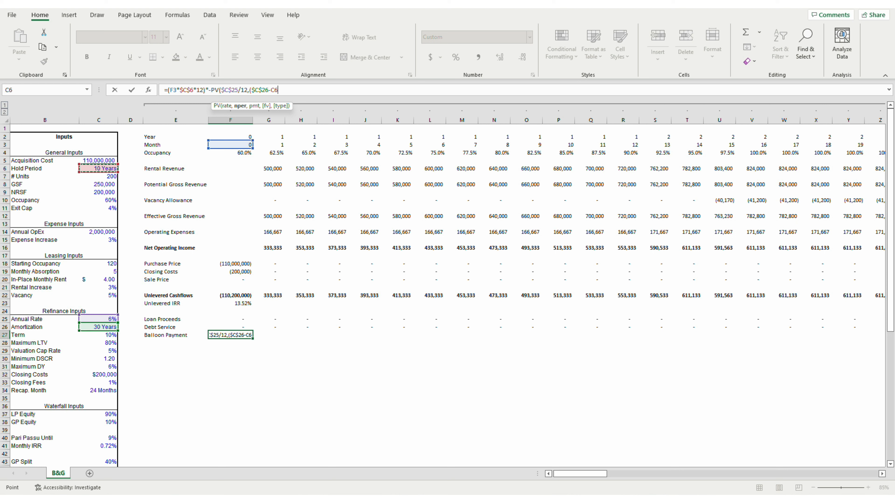
{"action": "key", "text": "F4"}
{"action": "type", "text": ")*12,PMT("}
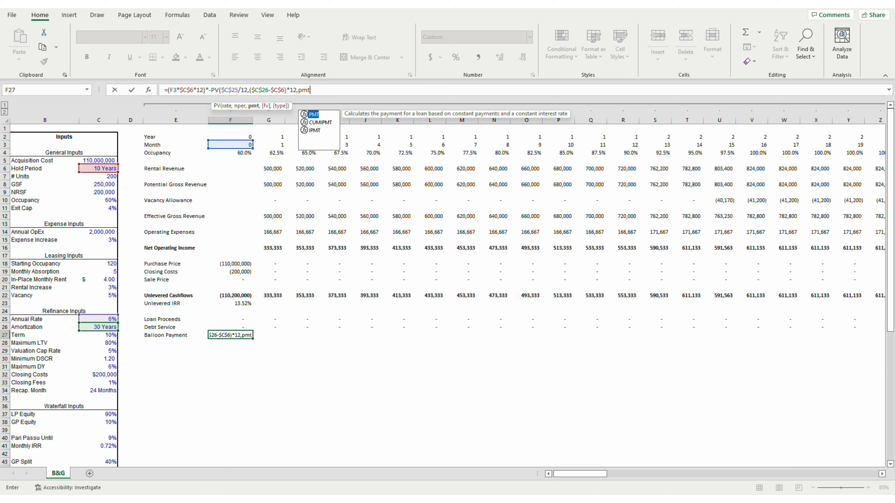
Step: Fill in the nested PMT's rate as $C$25/12 and its number of periods as $C$26*12
{"action": "key", "text": "Left"}
{"action": "key", "text": "Left"}
{"action": "key", "text": "Left"}
{"action": "key", "text": "Up"}
{"action": "key", "text": "Up"}
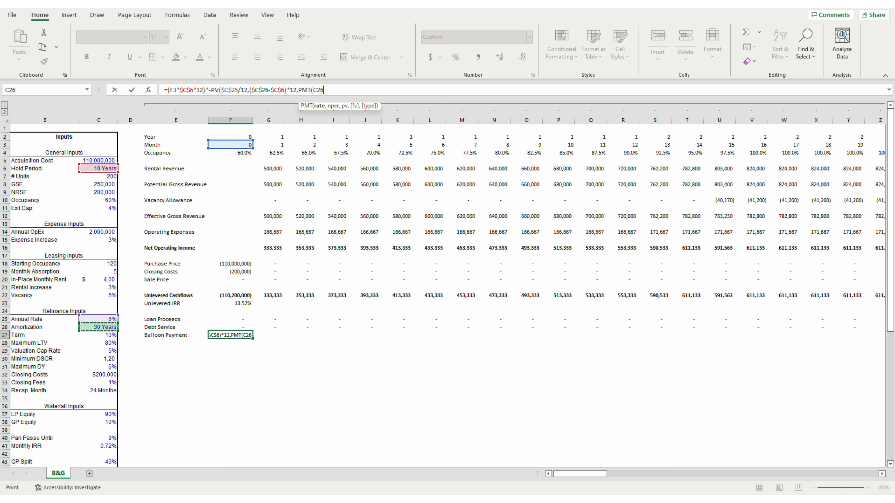
{"action": "key", "text": "F4"}
{"action": "type", "text": "/12"}
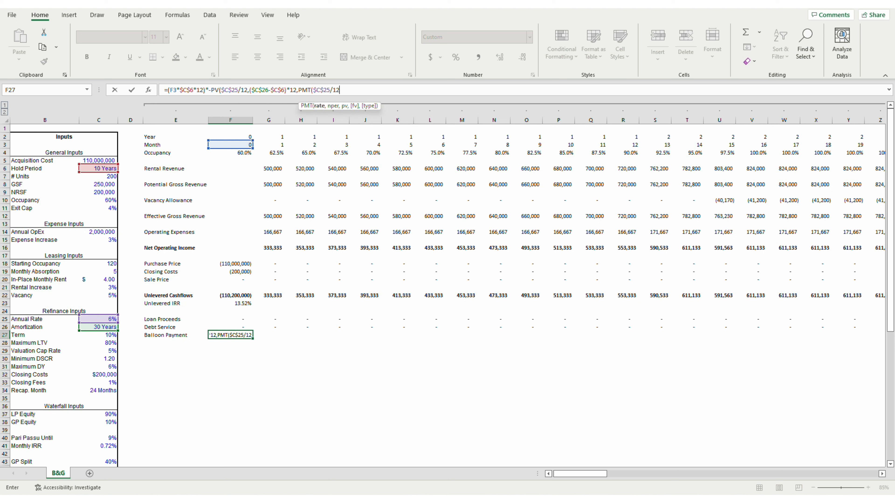
{"action": "type", "text": ","}
{"action": "key", "text": "Left"}
{"action": "key", "text": "Left"}
{"action": "key", "text": "Left"}
{"action": "key", "text": "Up"}
{"action": "key", "text": "F4"}
{"action": "type", "text": "*"}
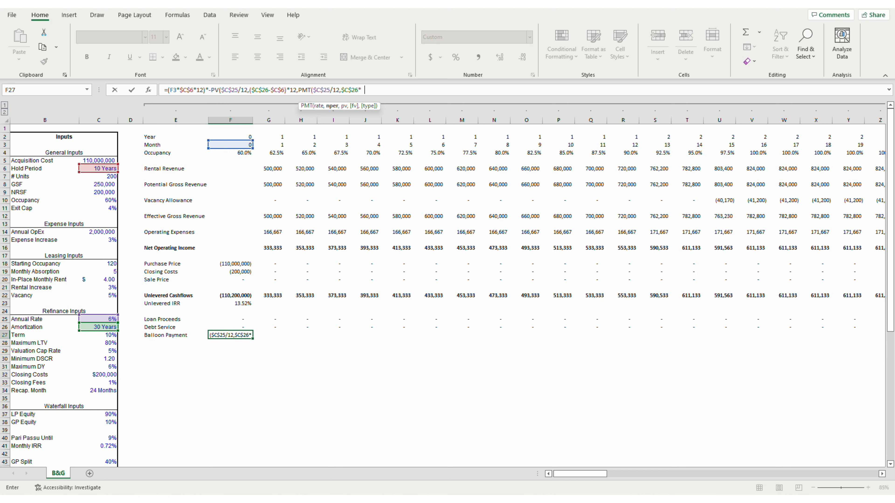
{"action": "type", "text": "12,off"}
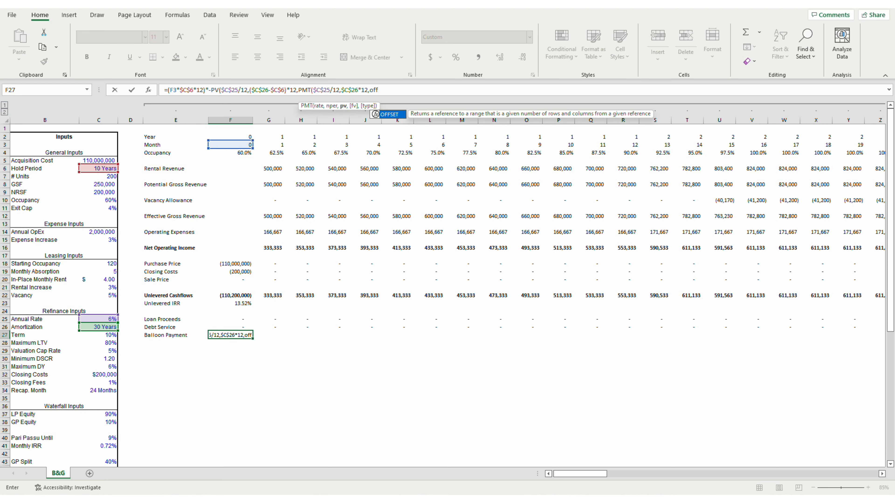
Step: Use OFFSET for the PMT present value, referencing the first monthly Loan Proceeds cell $G$25 with a row offset of 0
{"action": "key", "text": "Tab"}
{"action": "key", "text": "Right"}
{"action": "key", "text": "Up"}
{"action": "key", "text": "Left"}
{"action": "key", "text": "Right"}
{"action": "key", "text": "Up"}
{"action": "key", "text": "F4"}
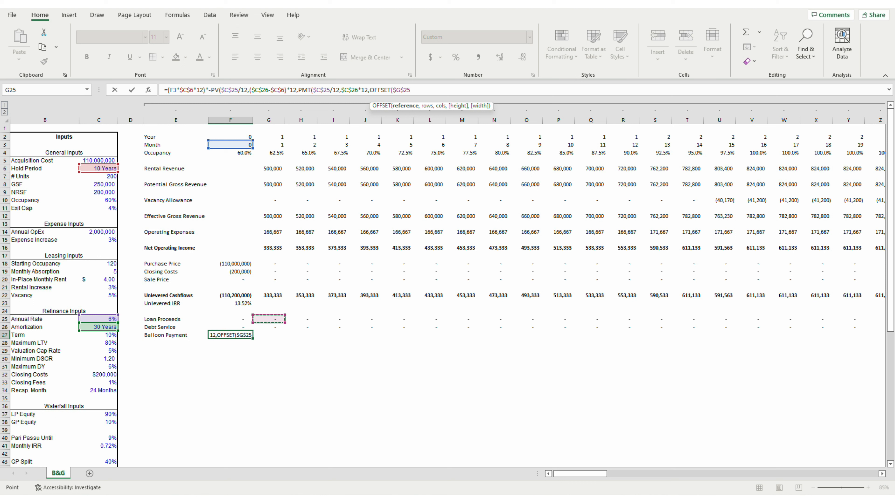
{"action": "type", "text": ",0,"}
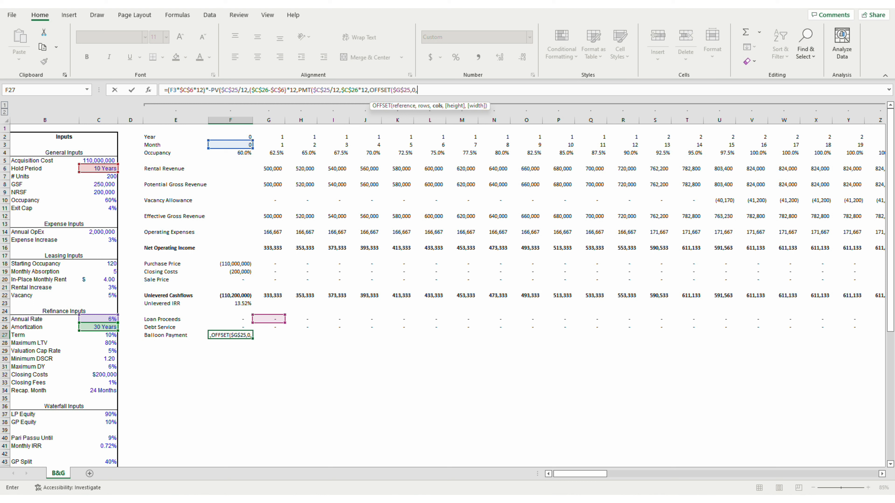
Step: Set the OFFSET column argument to $C$34-1, close all the functions and enter the F27 formula
{"action": "key", "text": "Left"}
{"action": "key", "text": "Left"}
{"action": "key", "text": "Left"}
{"action": "key", "text": "Down"}
{"action": "key", "text": "Down"}
{"action": "key", "text": "Down"}
{"action": "key", "text": "Down"}
{"action": "key", "text": "Down"}
{"action": "key", "text": "Down"}
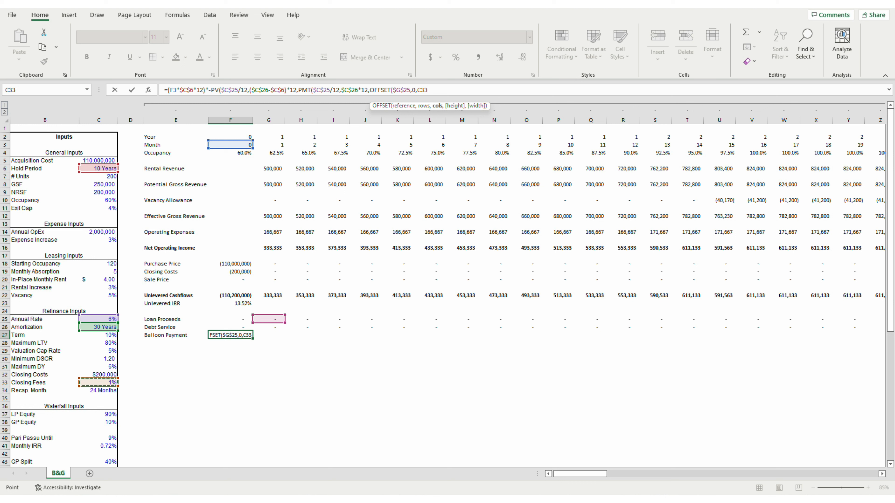
{"action": "key", "text": "Down"}
{"action": "key", "text": "F4"}
{"action": "type", "text": "-1"}
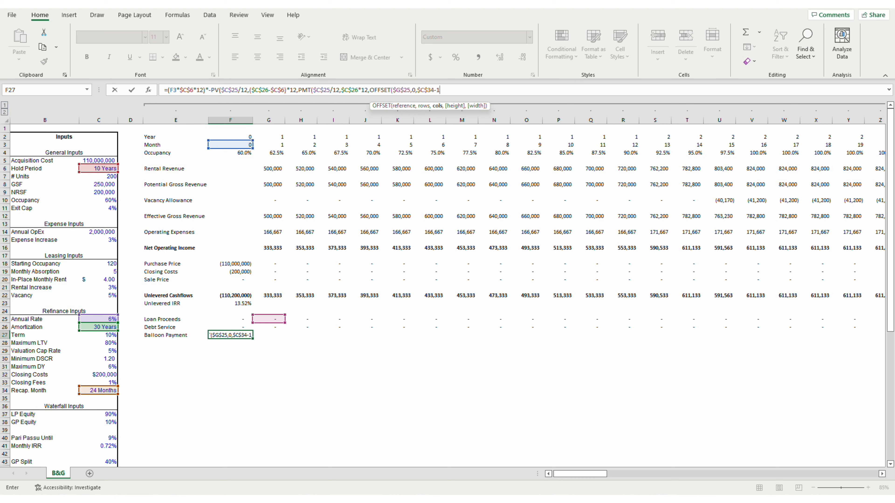
{"action": "type", "text": ")))"}
{"action": "key", "text": "ctrl+Return"}
Step: Copy the Balloon Payment formula from F27 across row 27 through the end of the monthly timeline
{"action": "key", "text": "ctrl+c"}
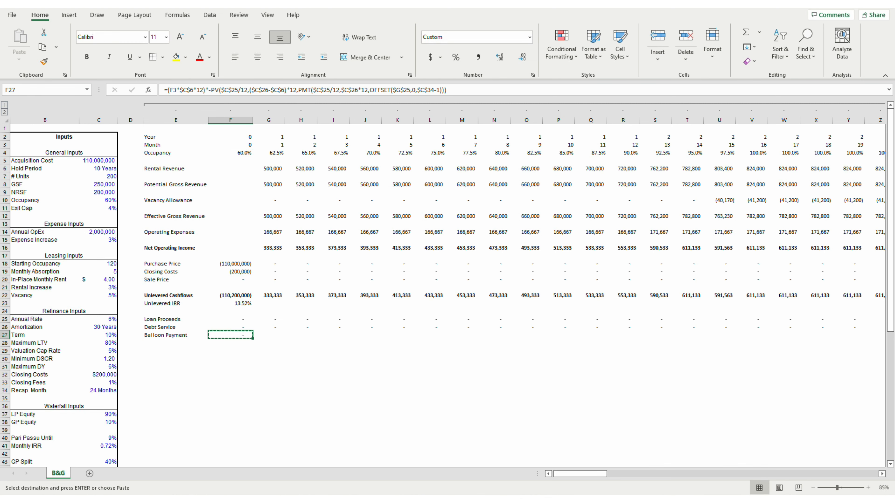
{"action": "key", "text": "ctrl+shift+Right"}
{"action": "key", "text": "ctrl+v"}
{"action": "key", "text": "Right"}
{"action": "key", "text": "Escape"}
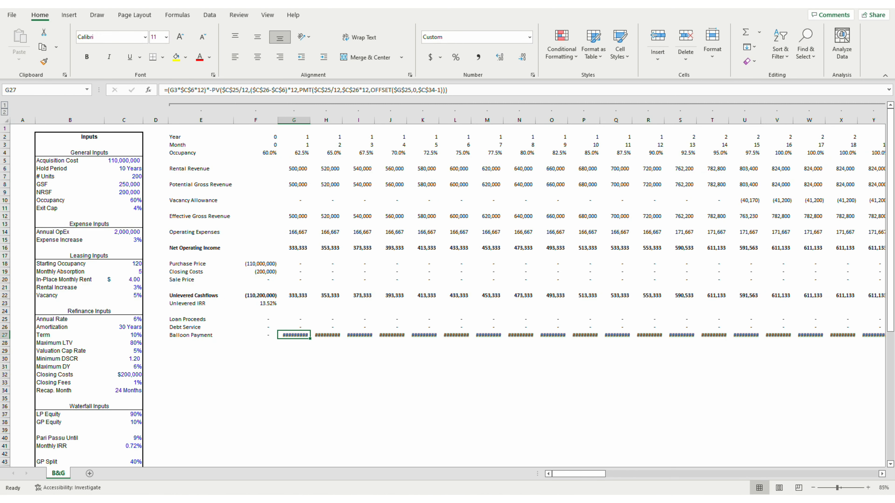
Step: Change the multiplication between G3 and $C$6 in G27 to an equality test, (G3=$C$6*12)
{"action": "key", "text": "F2"}
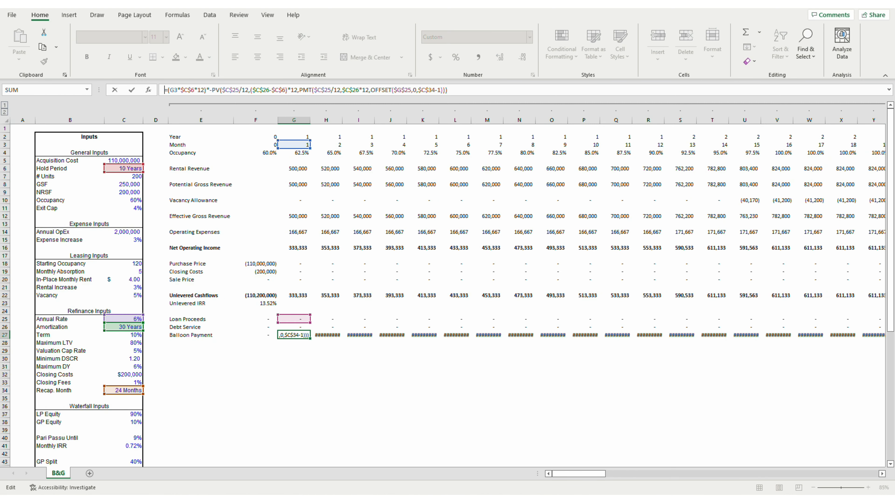
{"action": "key", "text": "BackSpace"}
{"action": "type", "text": "="}
{"action": "key", "text": "ctrl+Return"}
Step: Copy the corrected Balloon Payment formula from G27 across the remaining months of row 27
{"action": "key", "text": "ctrl+c"}
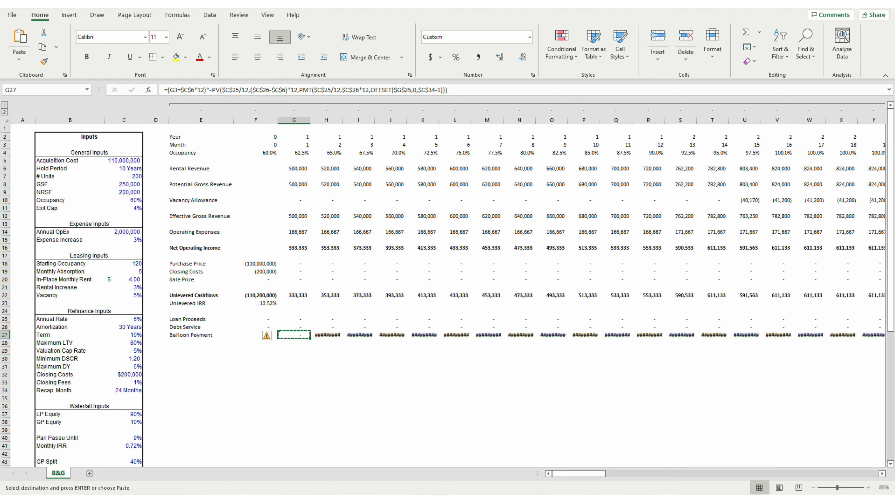
{"action": "key", "text": "ctrl+shift+Right"}
{"action": "key", "text": "ctrl+v"}
{"action": "key", "text": "ctrl+BackSpace"}
{"action": "key", "text": "Escape"}
{"action": "key", "text": "shift+BackSpace"}
Step: Copy the corrected formula from G27 back into the month 0 cell F27
{"action": "key", "text": "ctrl+c"}
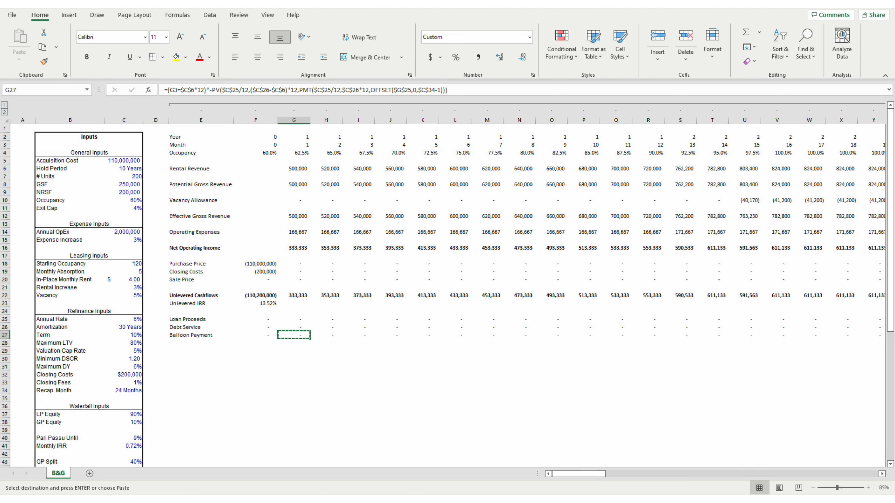
{"action": "key", "text": "Left"}
{"action": "key", "text": "ctrl+v"}
{"action": "key", "text": "Right"}
{"action": "key", "text": "Left"}
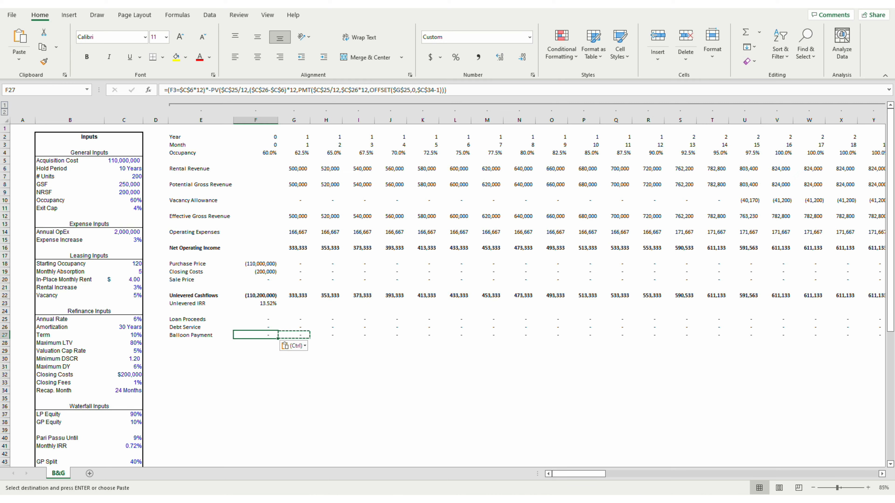
Step: Examine the Balloon Payment row across the monthly timeline up to the end of the hold period in month 120
{"action": "key", "text": "Right"}
{"action": "key", "text": "Escape"}
{"action": "key", "text": "Right"}
{"action": "key", "text": "Right"}
{"action": "key", "text": "Right"}
{"action": "key", "text": "Right"}
{"action": "key", "text": "Right"}
{"action": "key", "text": "Right"}
{"action": "key", "text": "Right"}
{"action": "key", "text": "Right"}
{"action": "key", "text": "Right"}
{"action": "key", "text": "Right"}
{"action": "key", "text": "Right"}
{"action": "key", "text": "Right"}
{"action": "key", "text": "Right"}
{"action": "key", "text": "Right"}
{"action": "key", "text": "Right"}
{"action": "key", "text": "Right"}
{"action": "key", "text": "Right"}
{"action": "key", "text": "Right"}
{"action": "key", "text": "Right"}
{"action": "key", "text": "Right"}
{"action": "key", "text": "Right"}
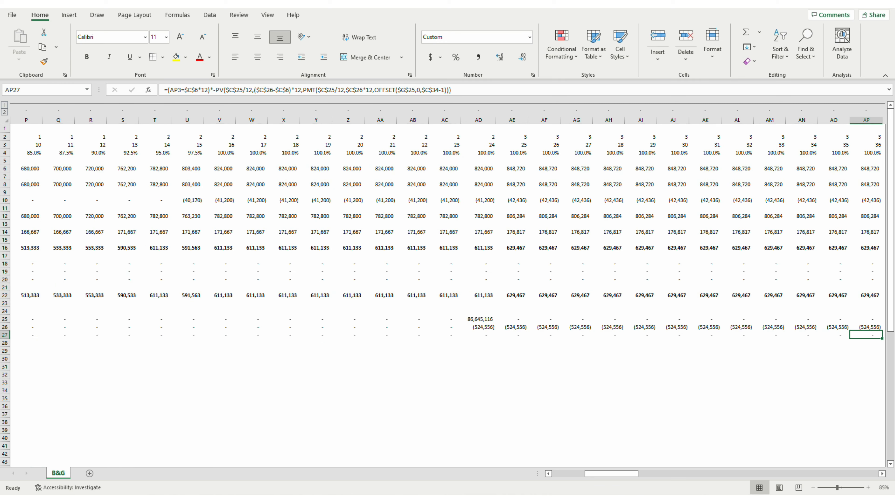
{"action": "key", "text": "Right"}
{"action": "key", "text": "Right"}
{"action": "key", "text": "Right"}
{"action": "key", "text": "Right"}
{"action": "key", "text": "Right"}
{"action": "key", "text": "Right"}
{"action": "key", "text": "Right"}
{"action": "key", "text": "Right"}
{"action": "key", "text": "Right"}
{"action": "key", "text": "Right"}
{"action": "key", "text": "Right"}
{"action": "key", "text": "Right"}
{"action": "key", "text": "Right"}
{"action": "key", "text": "Right"}
{"action": "key", "text": "Right"}
{"action": "key", "text": "Right"}
{"action": "key", "text": "Right"}
{"action": "key", "text": "Right"}
{"action": "key", "text": "Right"}
{"action": "key", "text": "Right"}
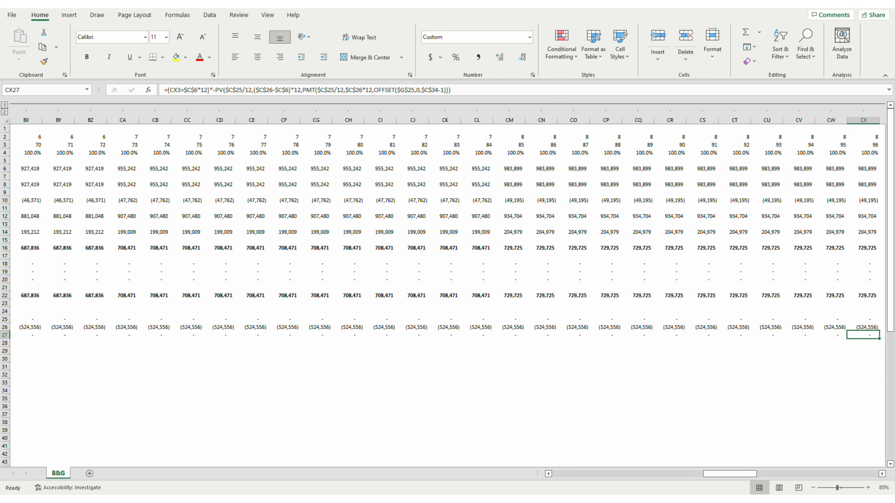
{"action": "key", "text": "Left"}
{"action": "key", "text": "Left"}
{"action": "key", "text": "Left"}
{"action": "key", "text": "Left"}
{"action": "key", "text": "Left"}
{"action": "key", "text": "Left"}
{"action": "key", "text": "Left"}
{"action": "key", "text": "Right"}
{"action": "key", "text": "Right"}
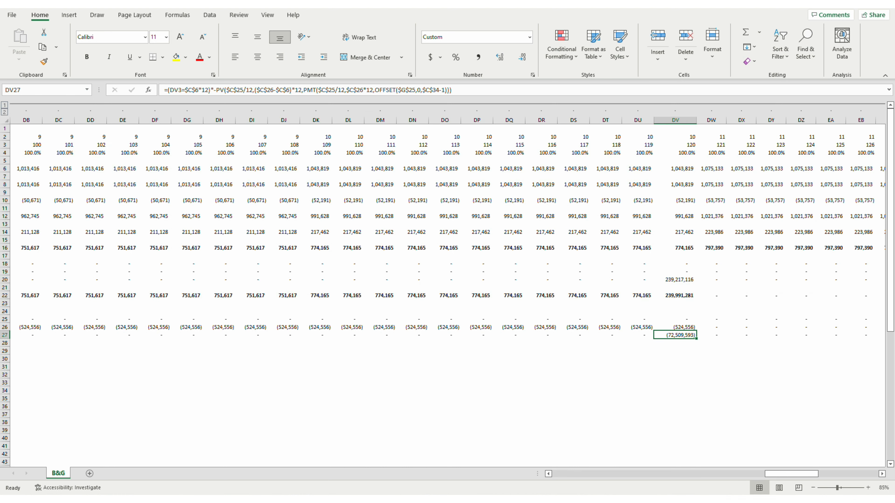
Step: Add an Origination Fee row label in E28, directly below Balloon Payment
{"action": "key", "text": "ctrl+Left"}
{"action": "key", "text": "Left"}
{"action": "key", "text": "Left"}
{"action": "key", "text": "Left"}
{"action": "key", "text": "Right"}
{"action": "key", "text": "Right"}
{"action": "key", "text": "Right"}
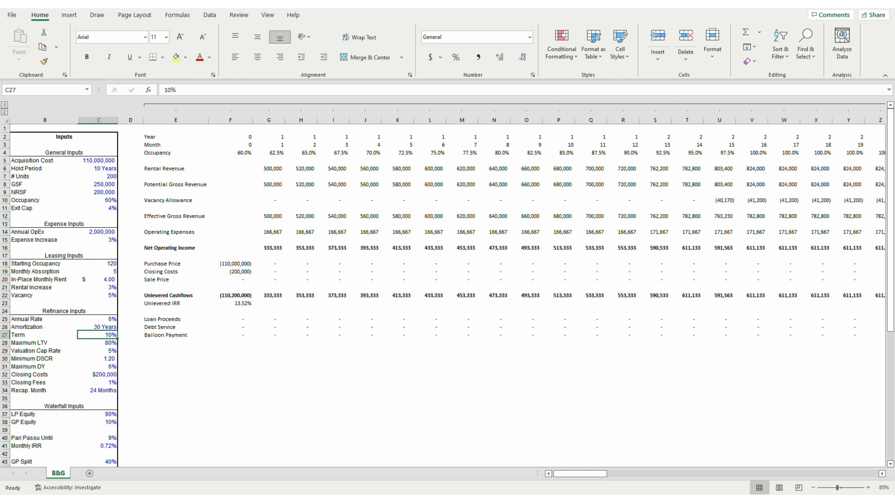
{"action": "key", "text": "Down"}
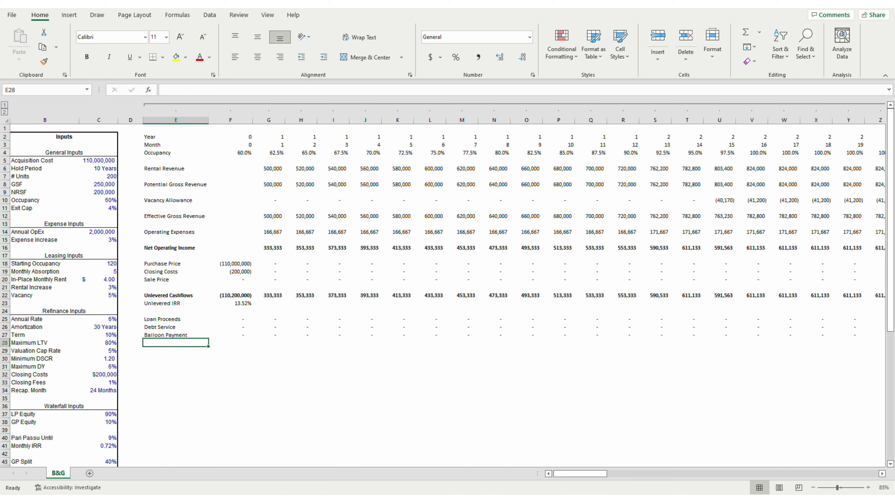
{"action": "type", "text": "Origination Fee"}
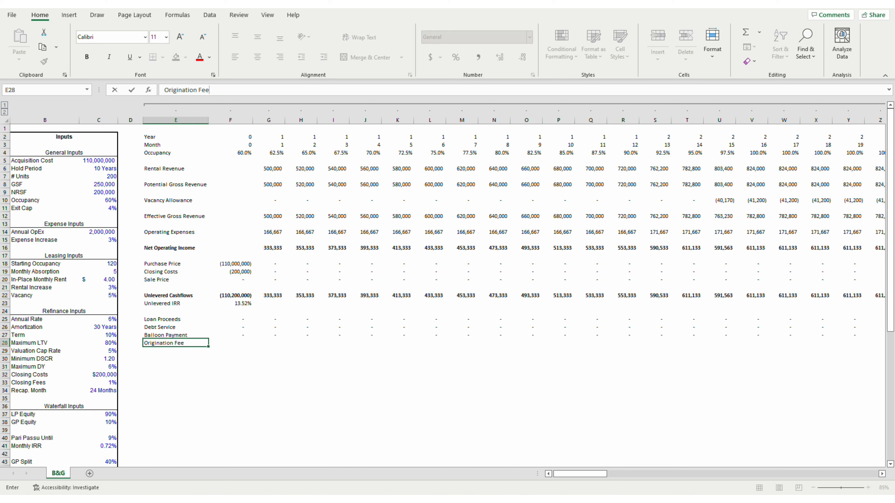
{"action": "key", "text": "Tab"}
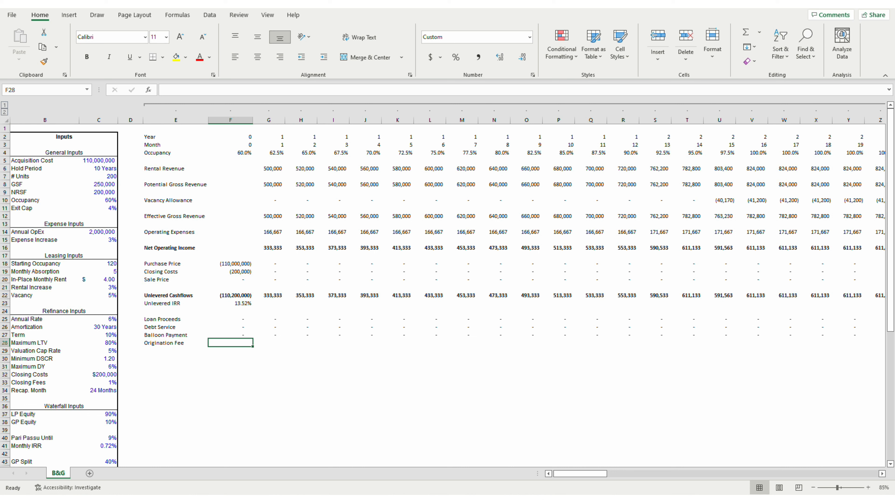
Step: Calculate the month 0 origination fee in F28 as loan proceeds times the negative closing fees rate, =F25*-$C$33
{"action": "type", "text": "="}
{"action": "key", "text": "Up"}
{"action": "key", "text": "Up"}
{"action": "key", "text": "Up"}
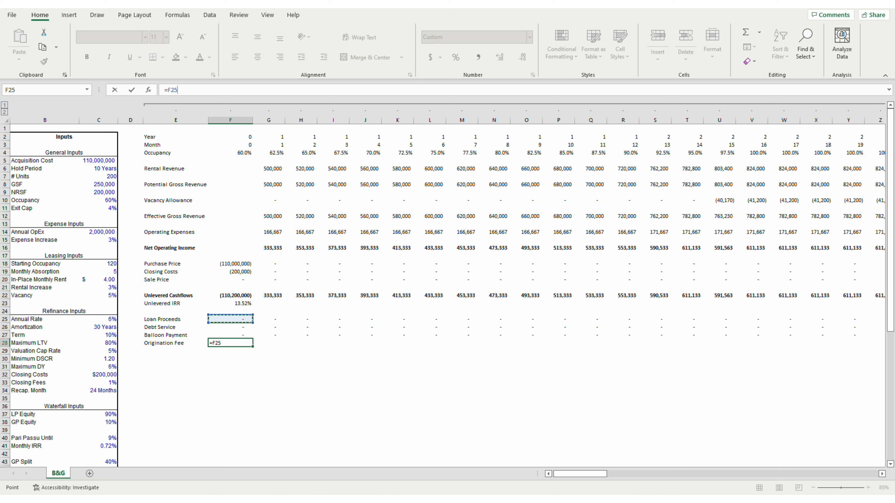
{"action": "type", "text": "*-"}
{"action": "key", "text": "Left"}
{"action": "key", "text": "Left"}
{"action": "key", "text": "Left"}
{"action": "key", "text": "Down"}
{"action": "key", "text": "Down"}
{"action": "key", "text": "Down"}
{"action": "key", "text": "Down"}
{"action": "key", "text": "Down"}
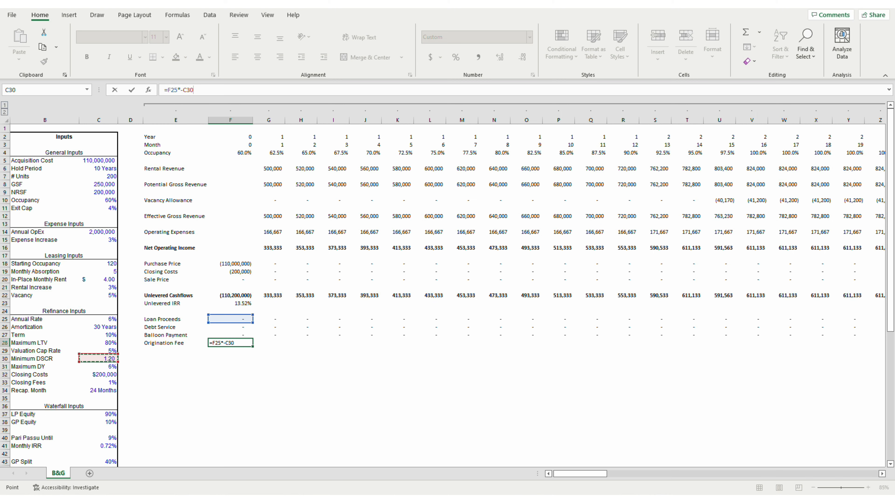
{"action": "key", "text": "F4"}
{"action": "key", "text": "ctrl+Return"}
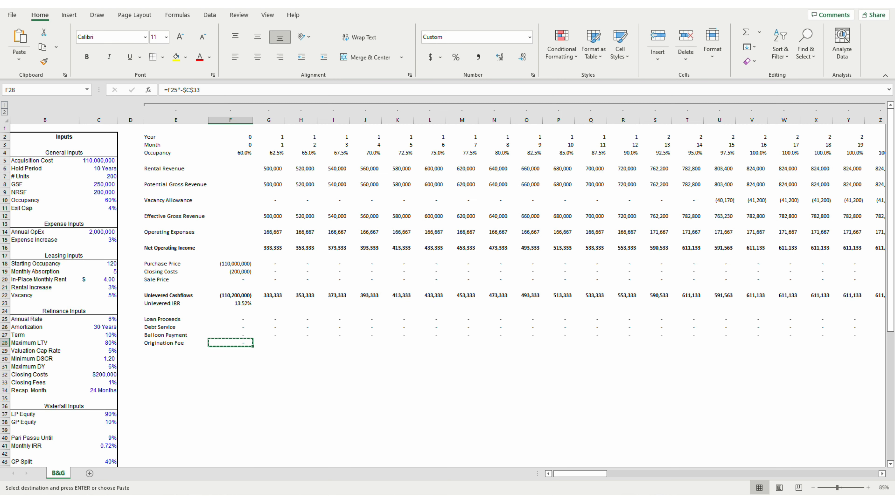
Step: Copy the Origination Fee formula from F28 across row 28 through the monthly timeline
{"action": "key", "text": "ctrl+shift+Right"}
{"action": "key", "text": "ctrl+BackSpace"}
{"action": "key", "text": "ctrl+r"}
{"action": "key", "text": "Down"}
{"action": "key", "text": "Left"}
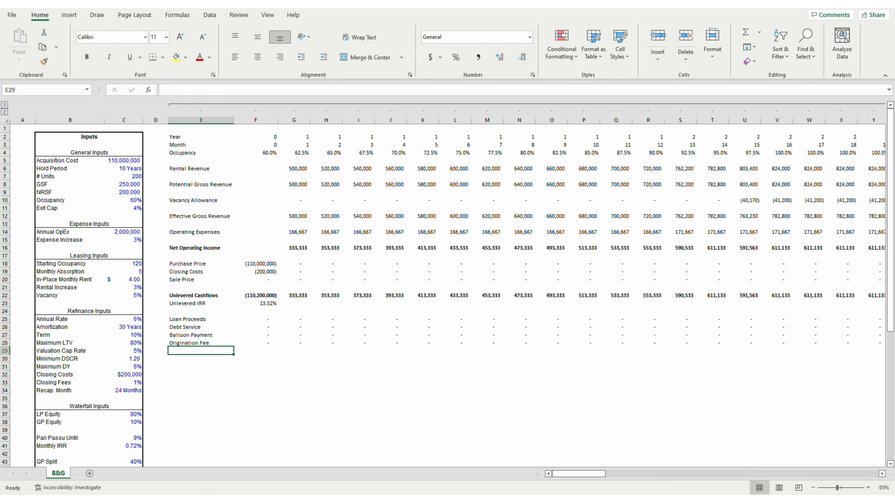
Step: Enter the row label Levered Casjflows in E30, leaving a blank row below Origination Fee
{"action": "key", "text": "Down"}
{"action": "type", "text": "Lev"}
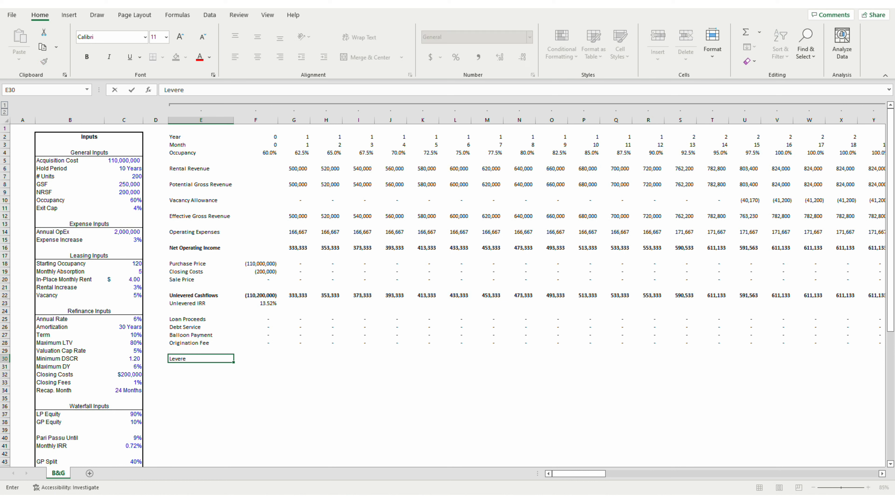
{"action": "type", "text": "ered Casjflows"}
{"action": "key", "text": "Right"}
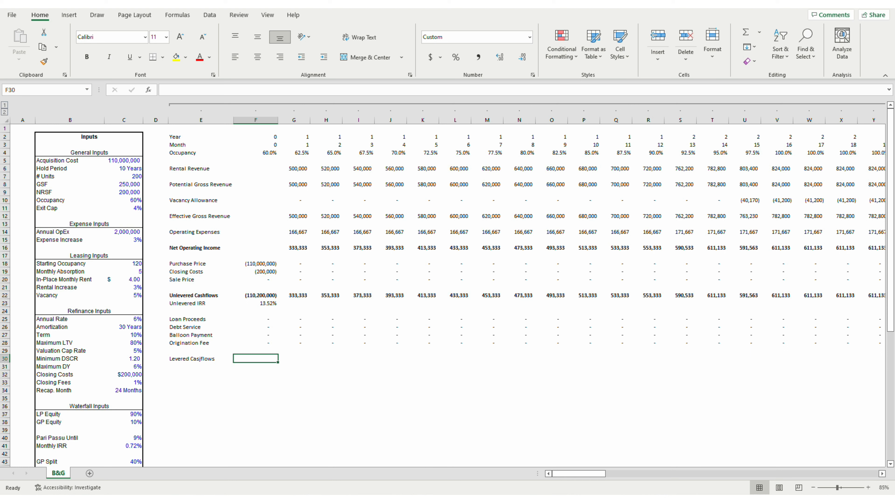
Step: Begin the month 0 levered cash flow formula in F30 with the hold-period test (F3<=$C$6*12)
{"action": "type", "text": "=("}
{"action": "key", "text": "Up"}
{"action": "key", "text": "Up"}
{"action": "key", "text": "Up"}
{"action": "key", "text": "Up"}
{"action": "key", "text": "Up"}
{"action": "key", "text": "Up"}
{"action": "key", "text": "Up"}
{"action": "key", "text": "Up"}
{"action": "key", "text": "Up"}
{"action": "key", "text": "Up"}
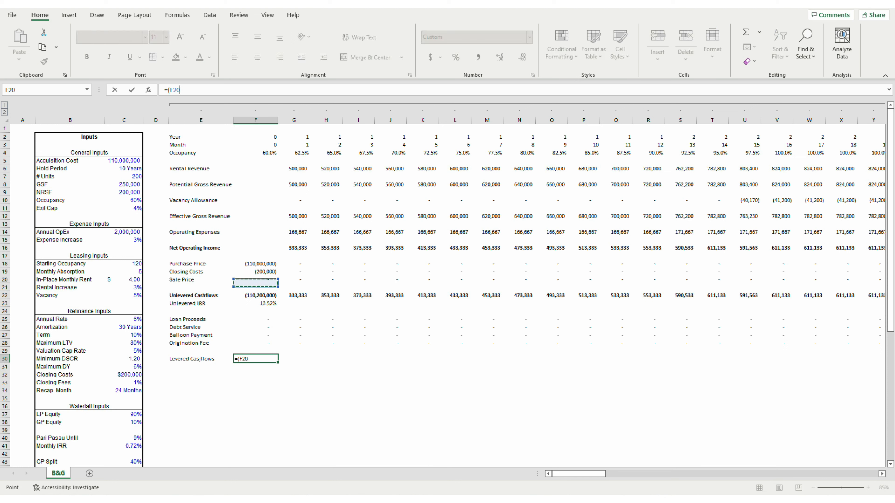
{"action": "key", "text": "Up"}
{"action": "key", "text": "Up"}
{"action": "key", "text": "Up"}
{"action": "key", "text": "Up"}
{"action": "key", "text": "Up"}
{"action": "key", "text": "Up"}
{"action": "key", "text": "Up"}
{"action": "key", "text": "Up"}
{"action": "key", "text": "Up"}
{"action": "key", "text": "Up"}
{"action": "key", "text": "Up"}
{"action": "key", "text": "Up"}
{"action": "key", "text": "Up"}
{"action": "key", "text": "Up"}
{"action": "key", "text": "Up"}
{"action": "key", "text": "Up"}
{"action": "key", "text": "Up"}
{"action": "key", "text": "Up"}
{"action": "key", "text": "Down"}
{"action": "type", "text": "<="}
{"action": "key", "text": "Left"}
{"action": "key", "text": "Left"}
{"action": "key", "text": "Left"}
{"action": "key", "text": "Up"}
{"action": "key", "text": "Up"}
{"action": "key", "text": "Up"}
{"action": "key", "text": "Up"}
{"action": "key", "text": "Up"}
{"action": "key", "text": "Up"}
{"action": "key", "text": "Up"}
{"action": "key", "text": "Up"}
{"action": "key", "text": "Up"}
{"action": "key", "text": "Up"}
{"action": "key", "text": "Up"}
{"action": "key", "text": "Up"}
{"action": "key", "text": "Up"}
{"action": "key", "text": "Up"}
{"action": "key", "text": "Up"}
{"action": "key", "text": "Up"}
{"action": "key", "text": "Up"}
{"action": "key", "text": "Up"}
{"action": "key", "text": "Up"}
{"action": "key", "text": "Up"}
{"action": "key", "text": "Up"}
{"action": "key", "text": "F4"}
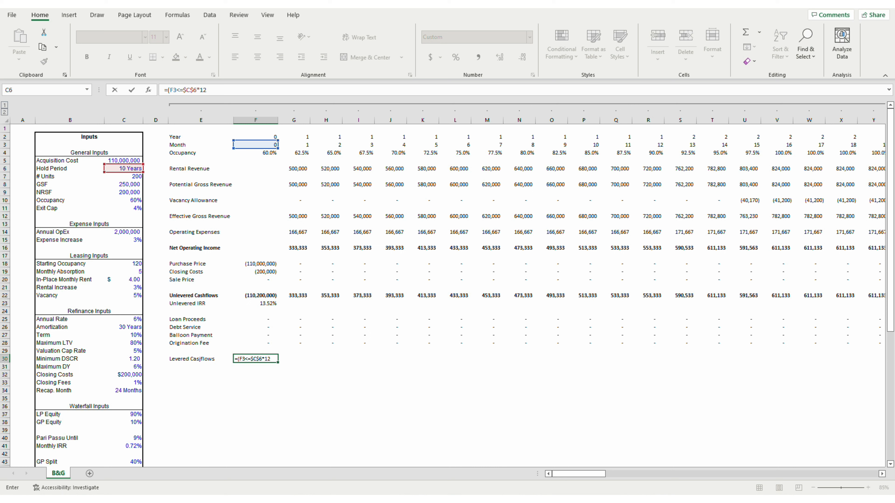
Step: Complete the month 0 levered cash flow formula in F30 as =(F3<=$C$6*12)*SUM(F25:F28,F22)
{"action": "type", "text": ")*SUM("}
{"action": "key", "text": "Up"}
{"action": "key", "text": "Right"}
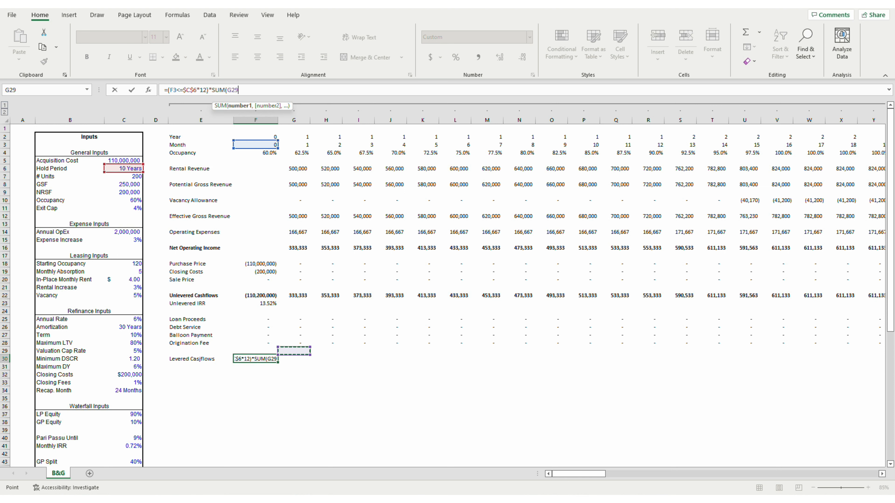
{"action": "key", "text": "Left"}
{"action": "key", "text": "Up"}
{"action": "key", "text": "shift+Up"}
{"action": "key", "text": "shift+Up"}
{"action": "key", "text": "shift+Up"}
{"action": "type", "text": ","}
{"action": "key", "text": "Up"}
{"action": "key", "text": "Up"}
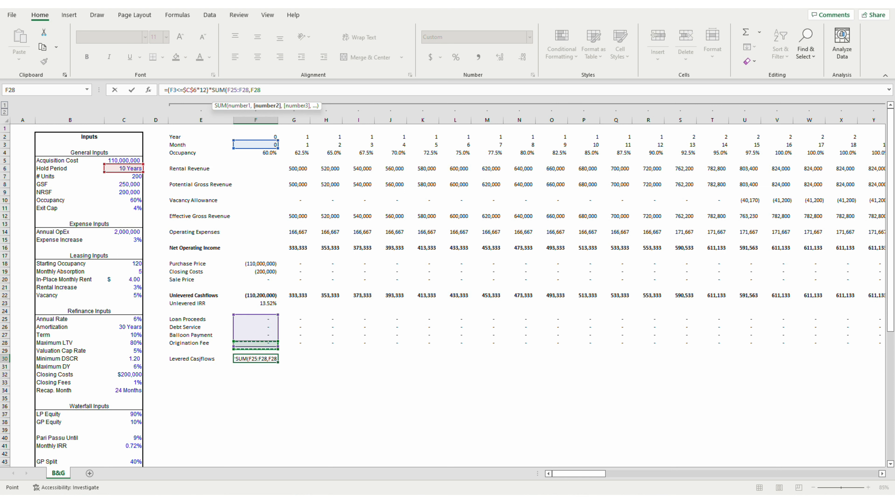
{"action": "key", "text": "Up"}
{"action": "key", "text": "Up"}
{"action": "key", "text": "Up"}
{"action": "key", "text": "Up"}
{"action": "key", "text": "Up"}
{"action": "key", "text": "Up"}
{"action": "type", "text": ")"}
{"action": "key", "text": "Return"}
Step: Copy the levered cash flow formula from F30 across row 30 through the monthly timeline
{"action": "key", "text": "Up"}
{"action": "key", "text": "ctrl+c"}
{"action": "key", "text": "ctrl+shift+Right"}
{"action": "key", "text": "ctrl+v"}
{"action": "key", "text": "ctrl+BackSpace"}
{"action": "key", "text": "Escape"}
Step: Examine the levered cash flows along row 30 through the end of the hold period, checking refinancing and sale months
{"action": "key", "text": "Right"}
{"action": "key", "text": "Right"}
{"action": "key", "text": "Right"}
{"action": "key", "text": "Right"}
{"action": "key", "text": "Right"}
{"action": "key", "text": "Right"}
{"action": "key", "text": "Right"}
{"action": "key", "text": "Right"}
{"action": "key", "text": "Right"}
{"action": "key", "text": "Right"}
{"action": "key", "text": "Right"}
{"action": "key", "text": "Right"}
{"action": "key", "text": "Right"}
{"action": "key", "text": "Right"}
{"action": "key", "text": "Right"}
{"action": "key", "text": "Right"}
{"action": "key", "text": "Right"}
{"action": "key", "text": "Right"}
{"action": "key", "text": "Right"}
{"action": "key", "text": "Right"}
{"action": "key", "text": "Right"}
{"action": "key", "text": "Right"}
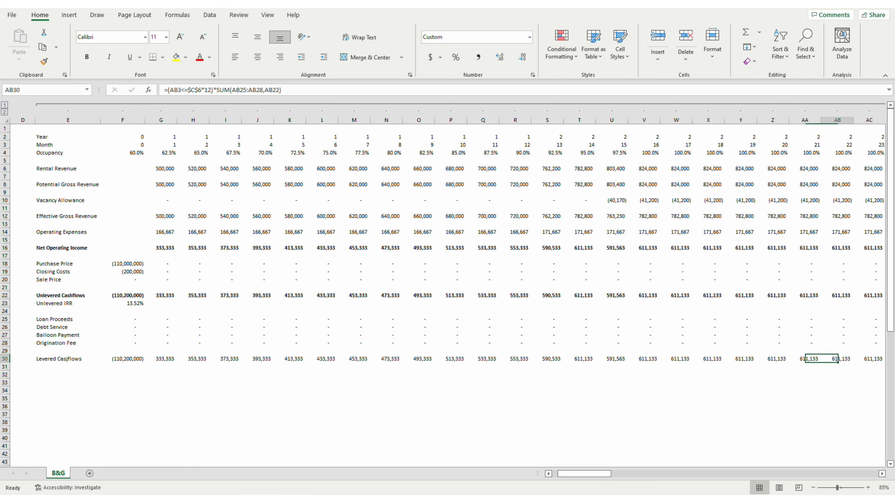
{"action": "key", "text": "Right"}
{"action": "key", "text": "Right"}
{"action": "key", "text": "Right"}
{"action": "key", "text": "Right"}
{"action": "key", "text": "Right"}
{"action": "key", "text": "Right"}
{"action": "key", "text": "Right"}
{"action": "key", "text": "Right"}
{"action": "key", "text": "Right"}
{"action": "key", "text": "Right"}
{"action": "key", "text": "Right"}
{"action": "key", "text": "Right"}
{"action": "key", "text": "Right"}
{"action": "key", "text": "Right"}
{"action": "key", "text": "Right"}
{"action": "key", "text": "Right"}
{"action": "key", "text": "Right"}
{"action": "key", "text": "Right"}
{"action": "key", "text": "Right"}
{"action": "key", "text": "Right"}
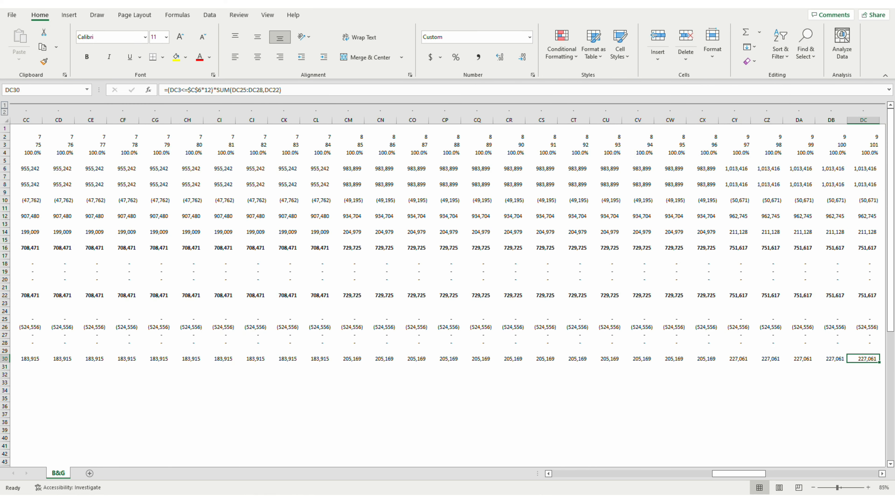
{"action": "key", "text": "Left"}
{"action": "key", "text": "Left"}
{"action": "key", "text": "Left"}
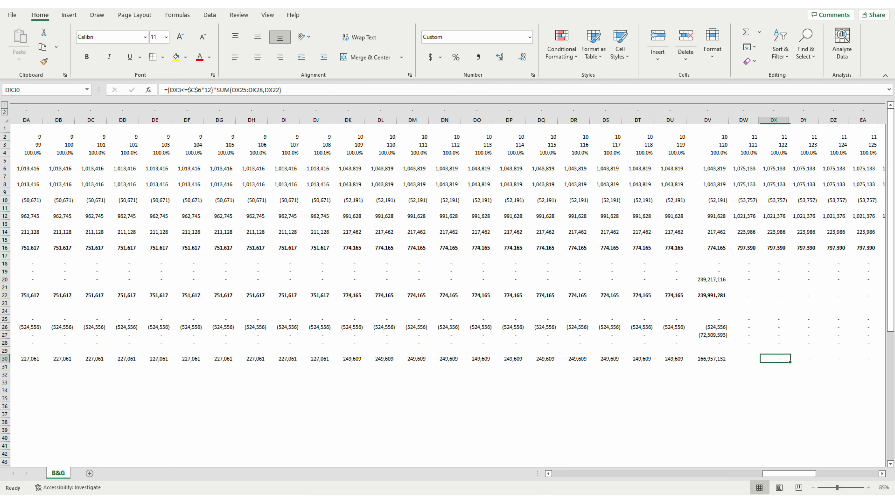
Step: Correct the spelling of the row label in E30 to Levered Cashflows
{"action": "key", "text": "ctrl+Left"}
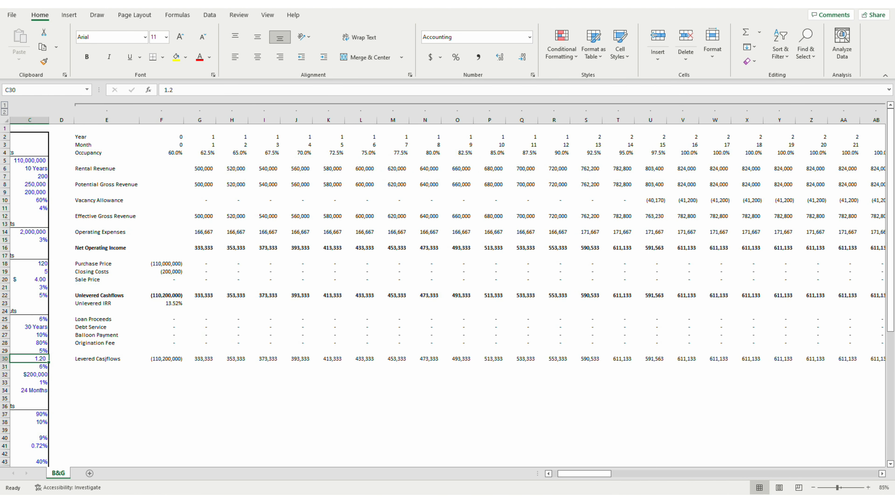
{"action": "key", "text": "F2"}
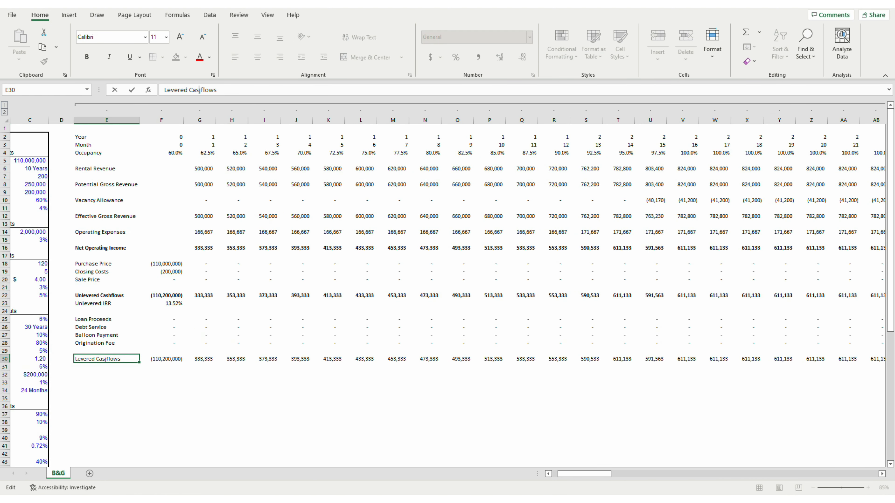
{"action": "key", "text": "BackSpace"}
{"action": "key", "text": "Return"}
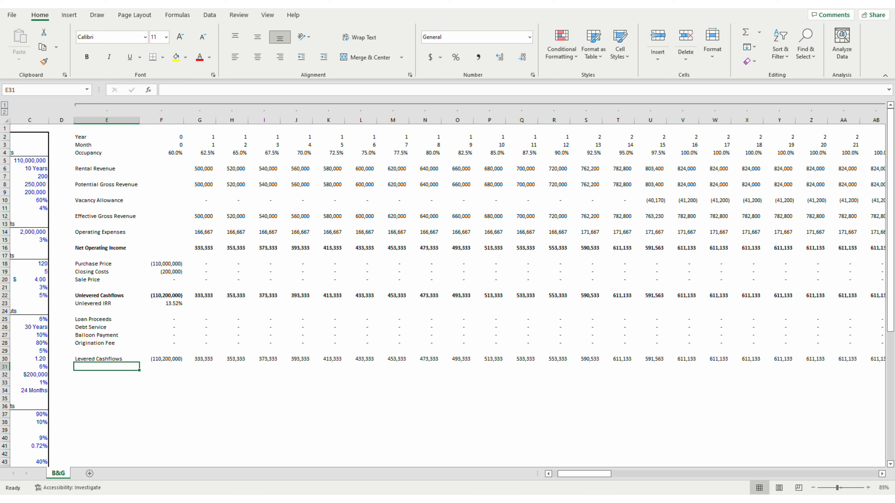
Step: Label E31 Levered IRR and calculate the annualized return in F31 with =((1+IRR(F30:EH30))^12)-1
{"action": "type", "text": "Levered IRR"}
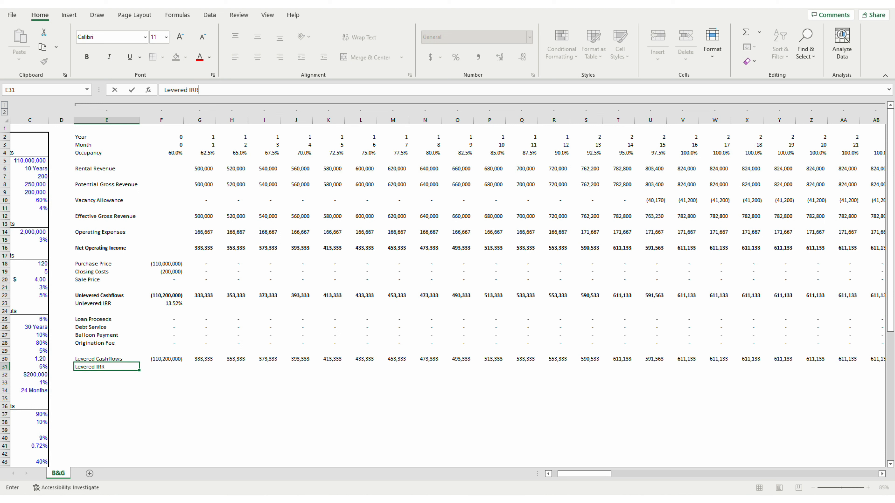
{"action": "key", "text": "Tab"}
{"action": "type", "text": "="}
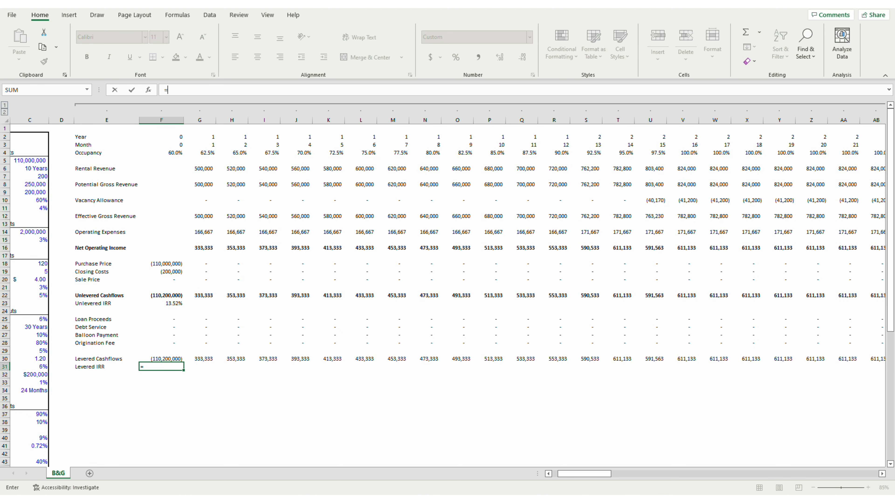
{"action": "type", "text": "((1+IRR("}
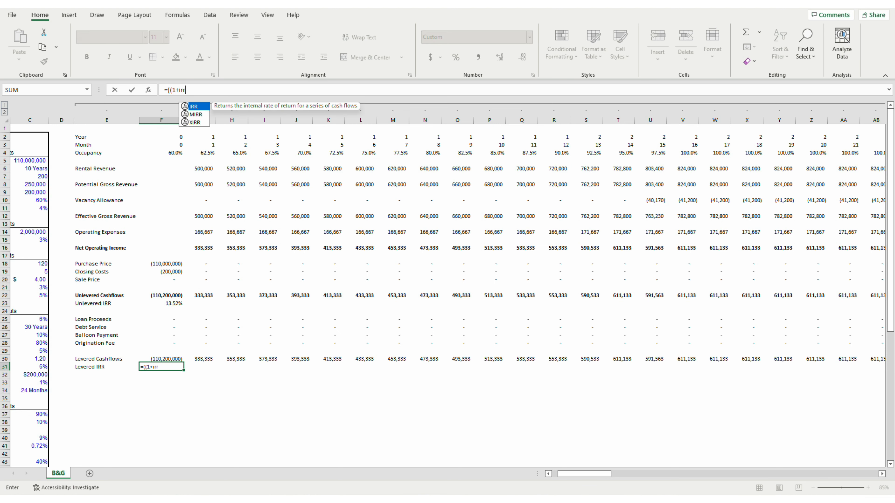
{"action": "key", "text": "Up"}
{"action": "key", "text": "ctrl+shift+Right"}
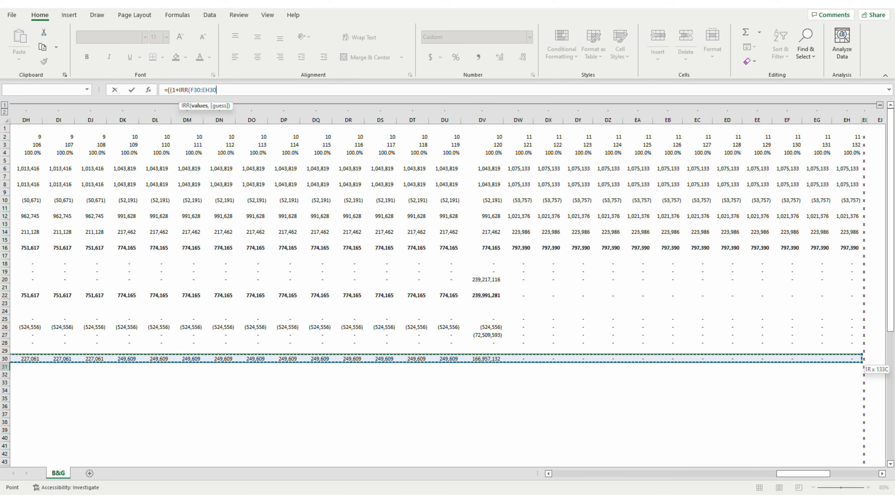
{"action": "type", "text": "))"}
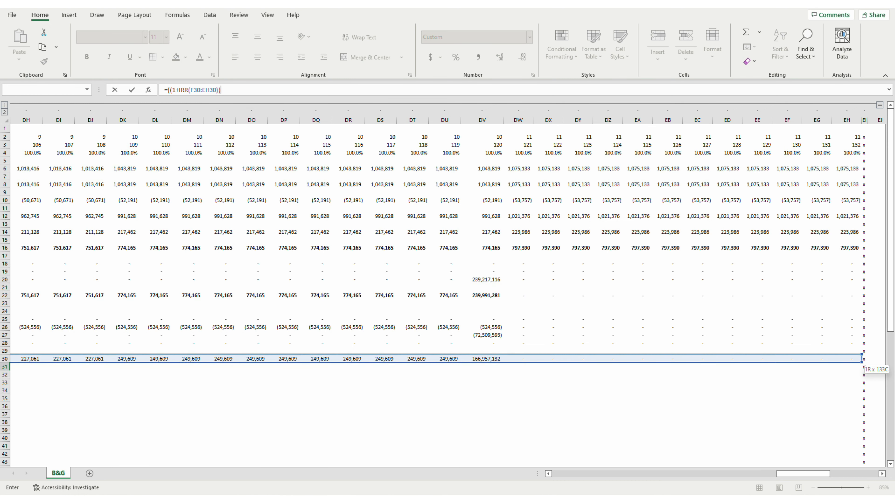
{"action": "type", "text": "^12)-1"}
{"action": "key", "text": "Return"}
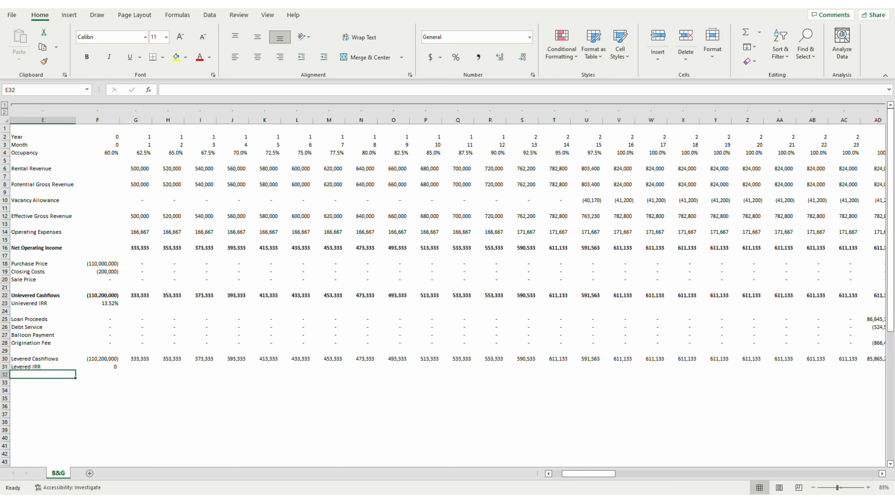
Step: Copy only the percentage formatting of the Unlevered IRR in F23 onto the Levered IRR in F31
{"action": "key", "text": "Up"}
{"action": "key", "text": "Right"}
{"action": "key", "text": "Up"}
{"action": "key", "text": "Up"}
{"action": "key", "text": "Up"}
{"action": "key", "text": "Up"}
{"action": "key", "text": "Up"}
{"action": "key", "text": "Up"}
{"action": "key", "text": "Up"}
{"action": "key", "text": "Up"}
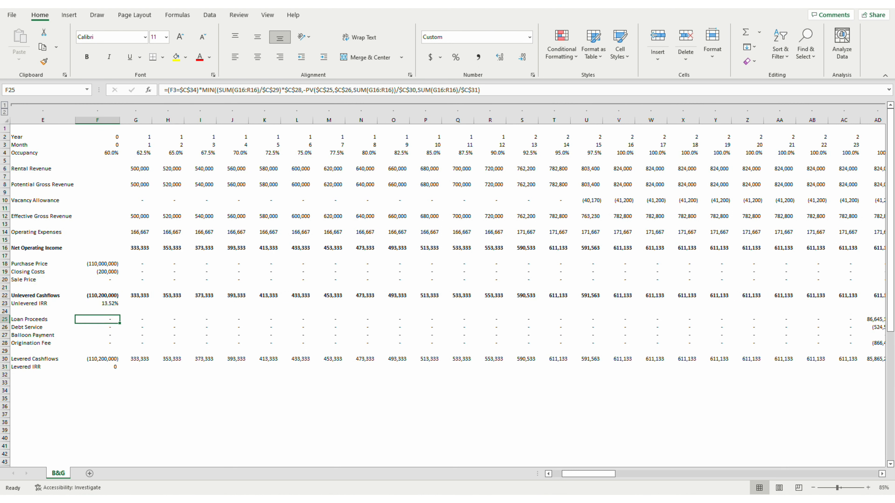
{"action": "key", "text": "ctrl+c"}
{"action": "key", "text": "Down"}
{"action": "key", "text": "Down"}
{"action": "key", "text": "Down"}
{"action": "key", "text": "Down"}
{"action": "key", "text": "Down"}
{"action": "key", "text": "Down"}
{"action": "key", "text": "Down"}
{"action": "key", "text": "Down"}
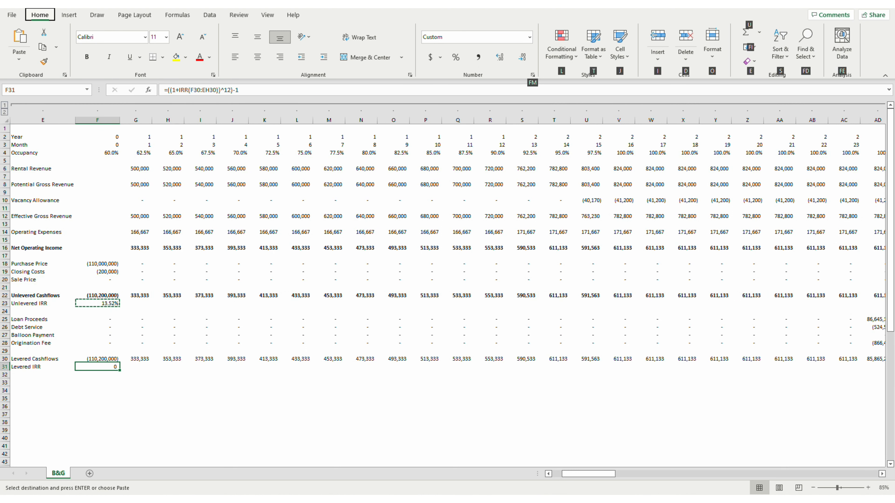
{"action": "key", "text": "ctrl+v"}
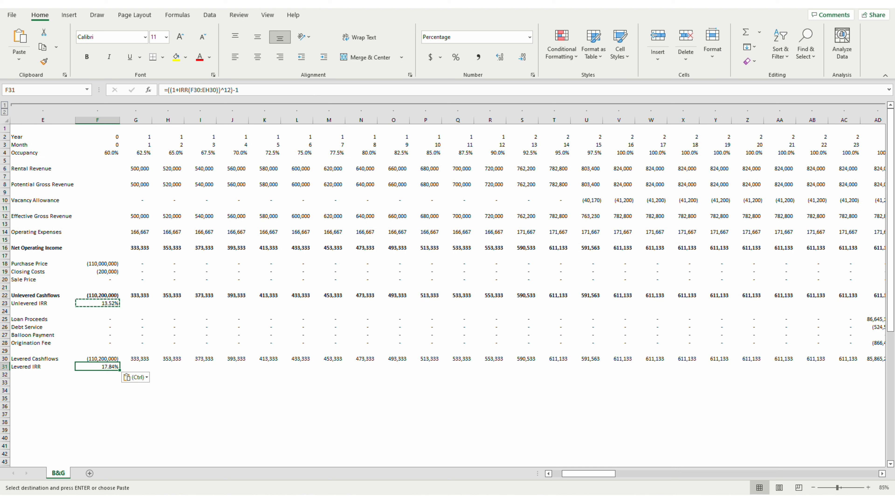
{"action": "key", "text": "Escape"}
{"action": "key", "text": "Left"}
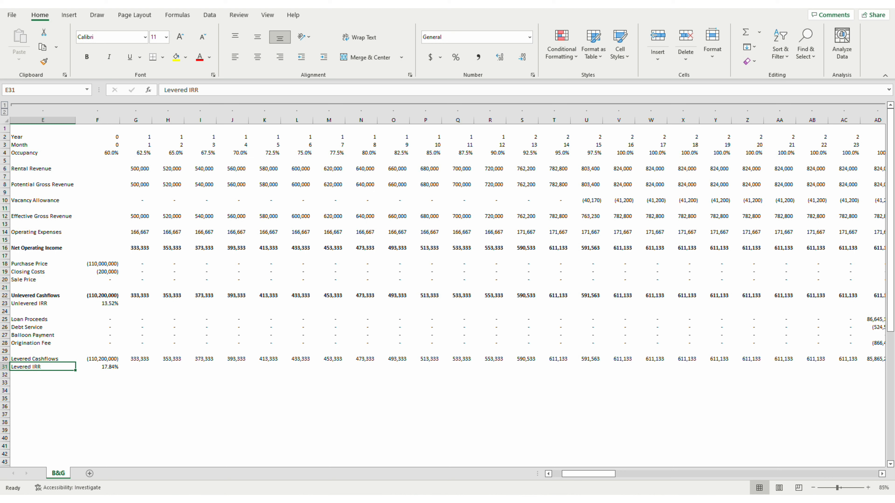